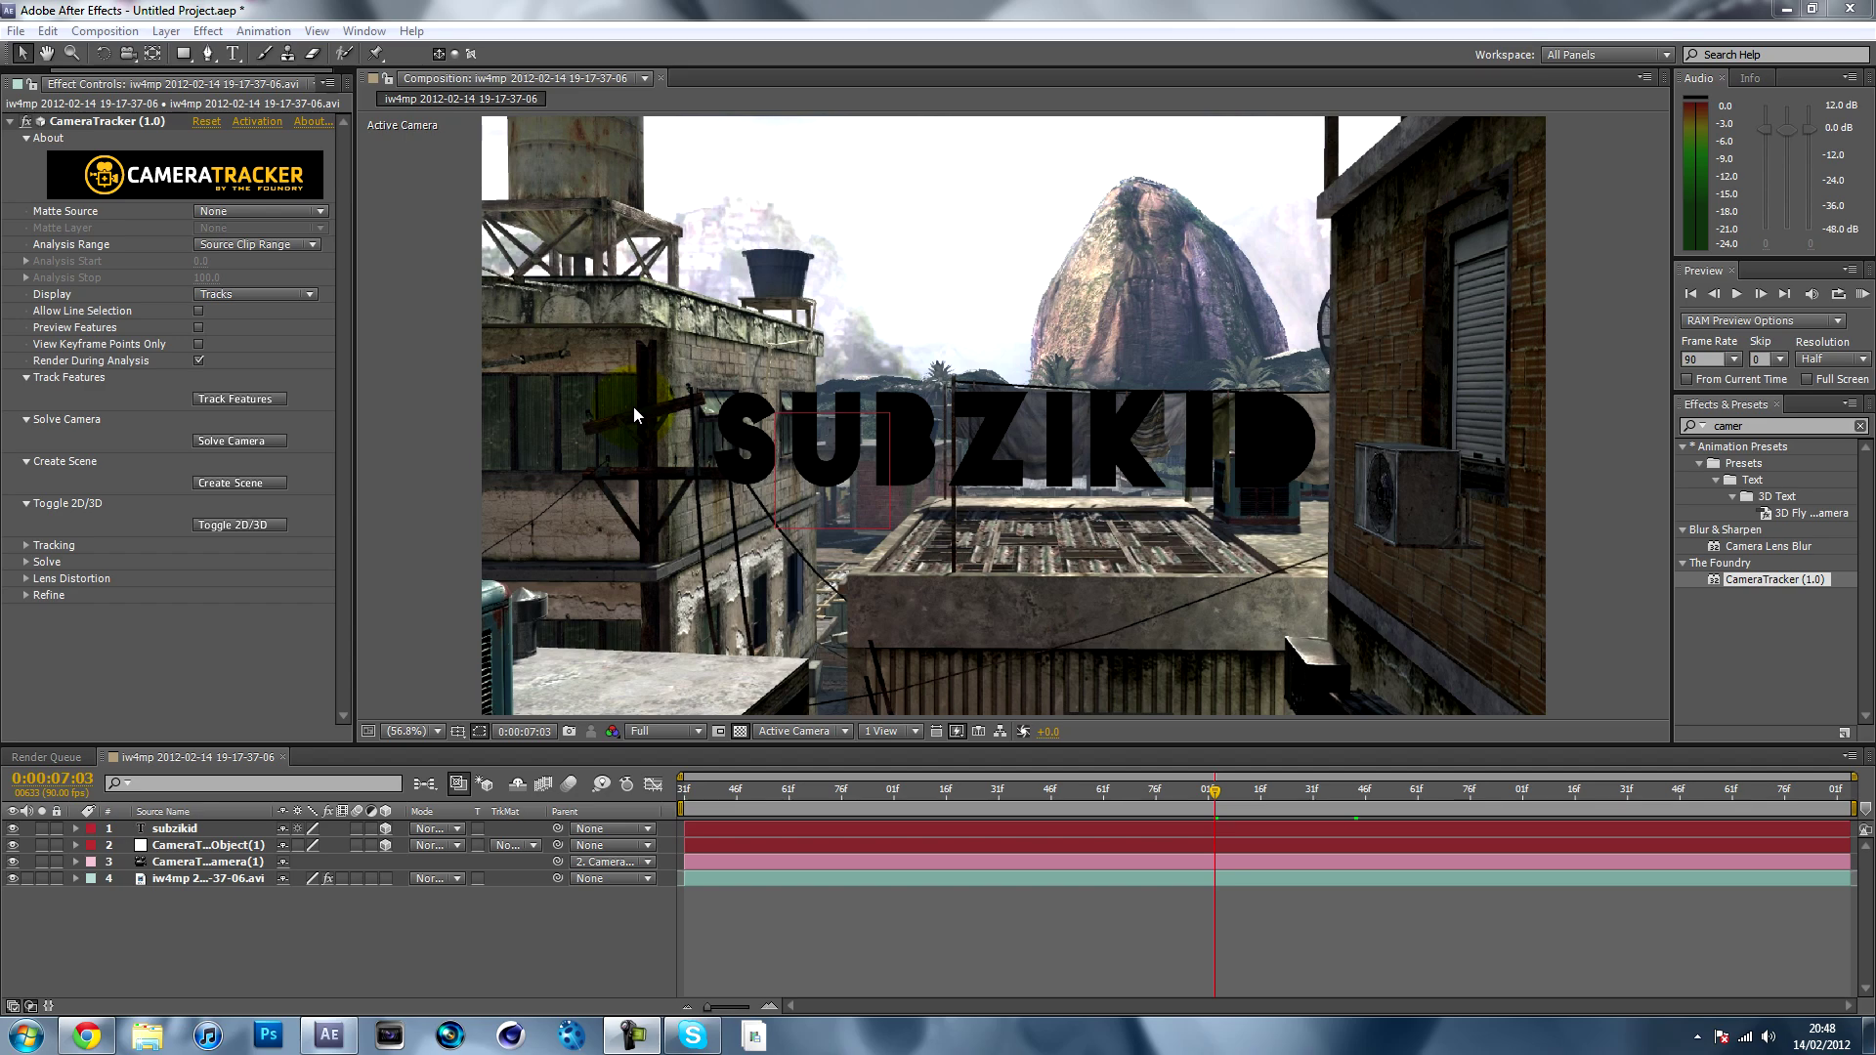
- Enlarge the viewer and scrub the timeline to check the tracked SUBZIKID text, returning to 0:00:07:26
click(1787, 8)
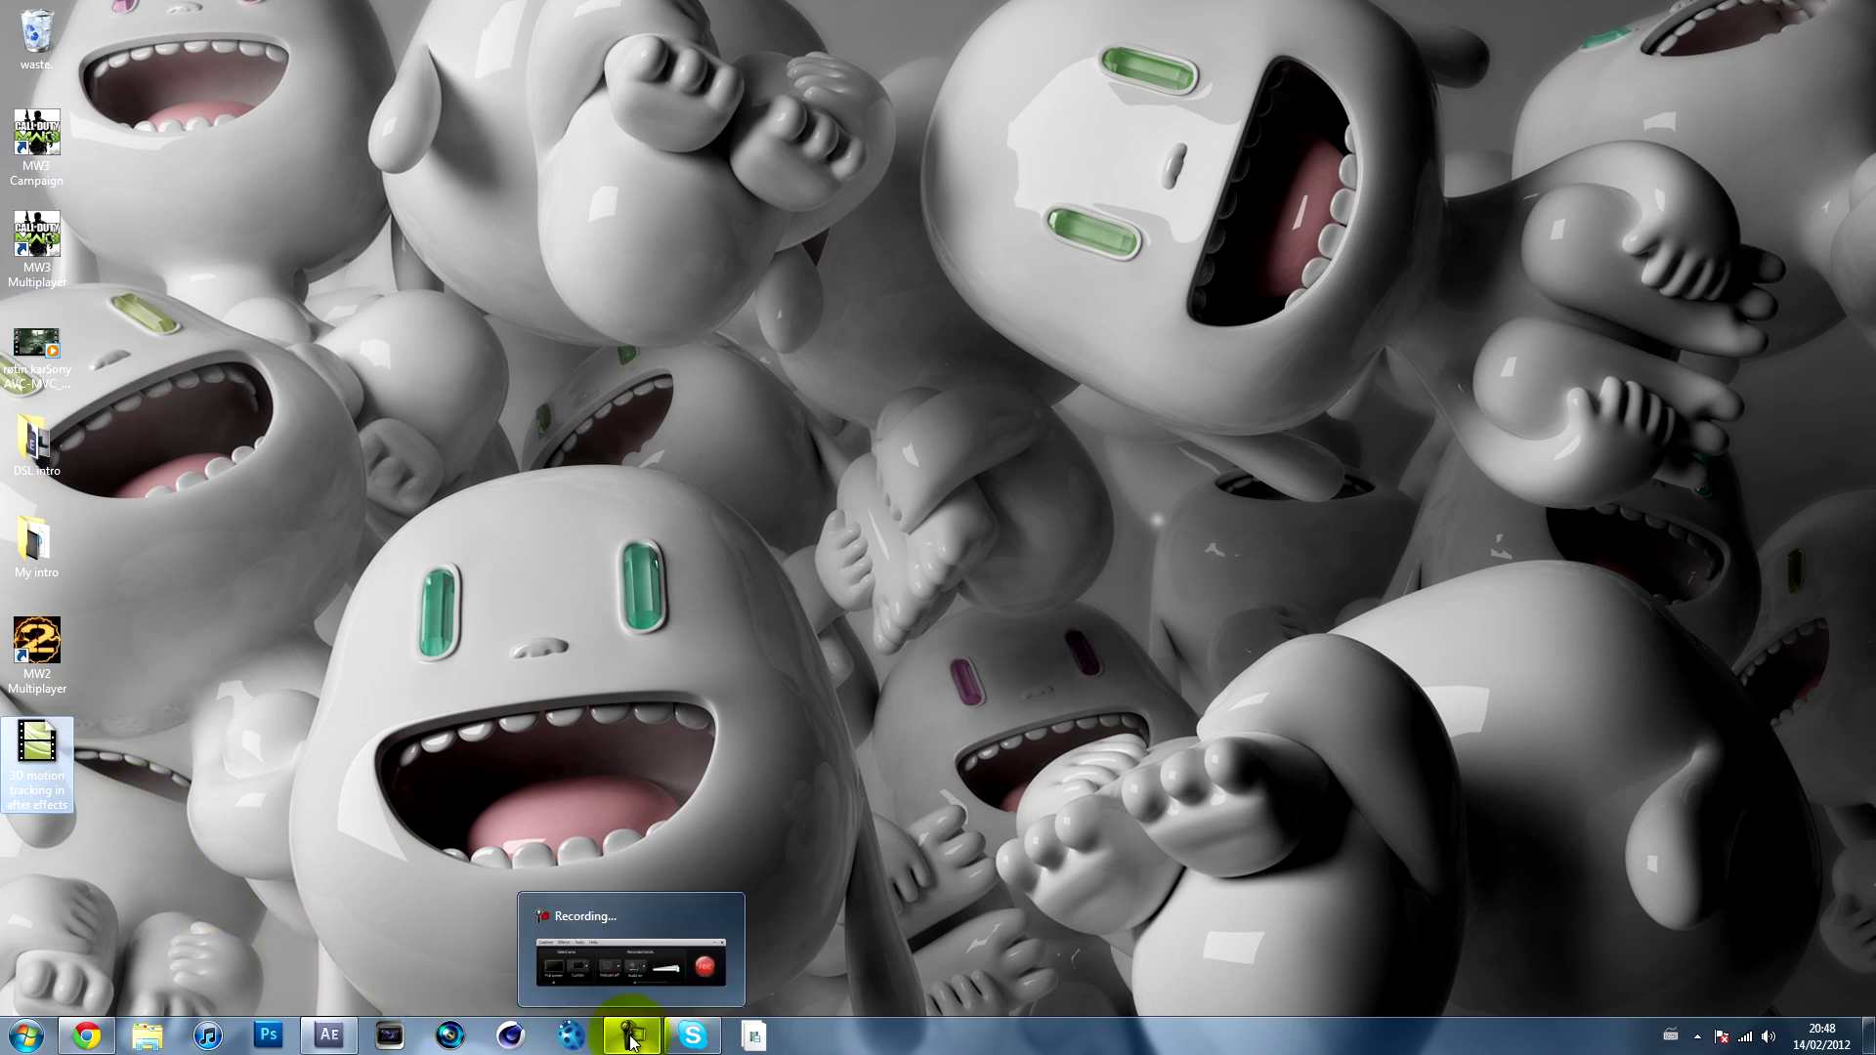
click(332, 1034)
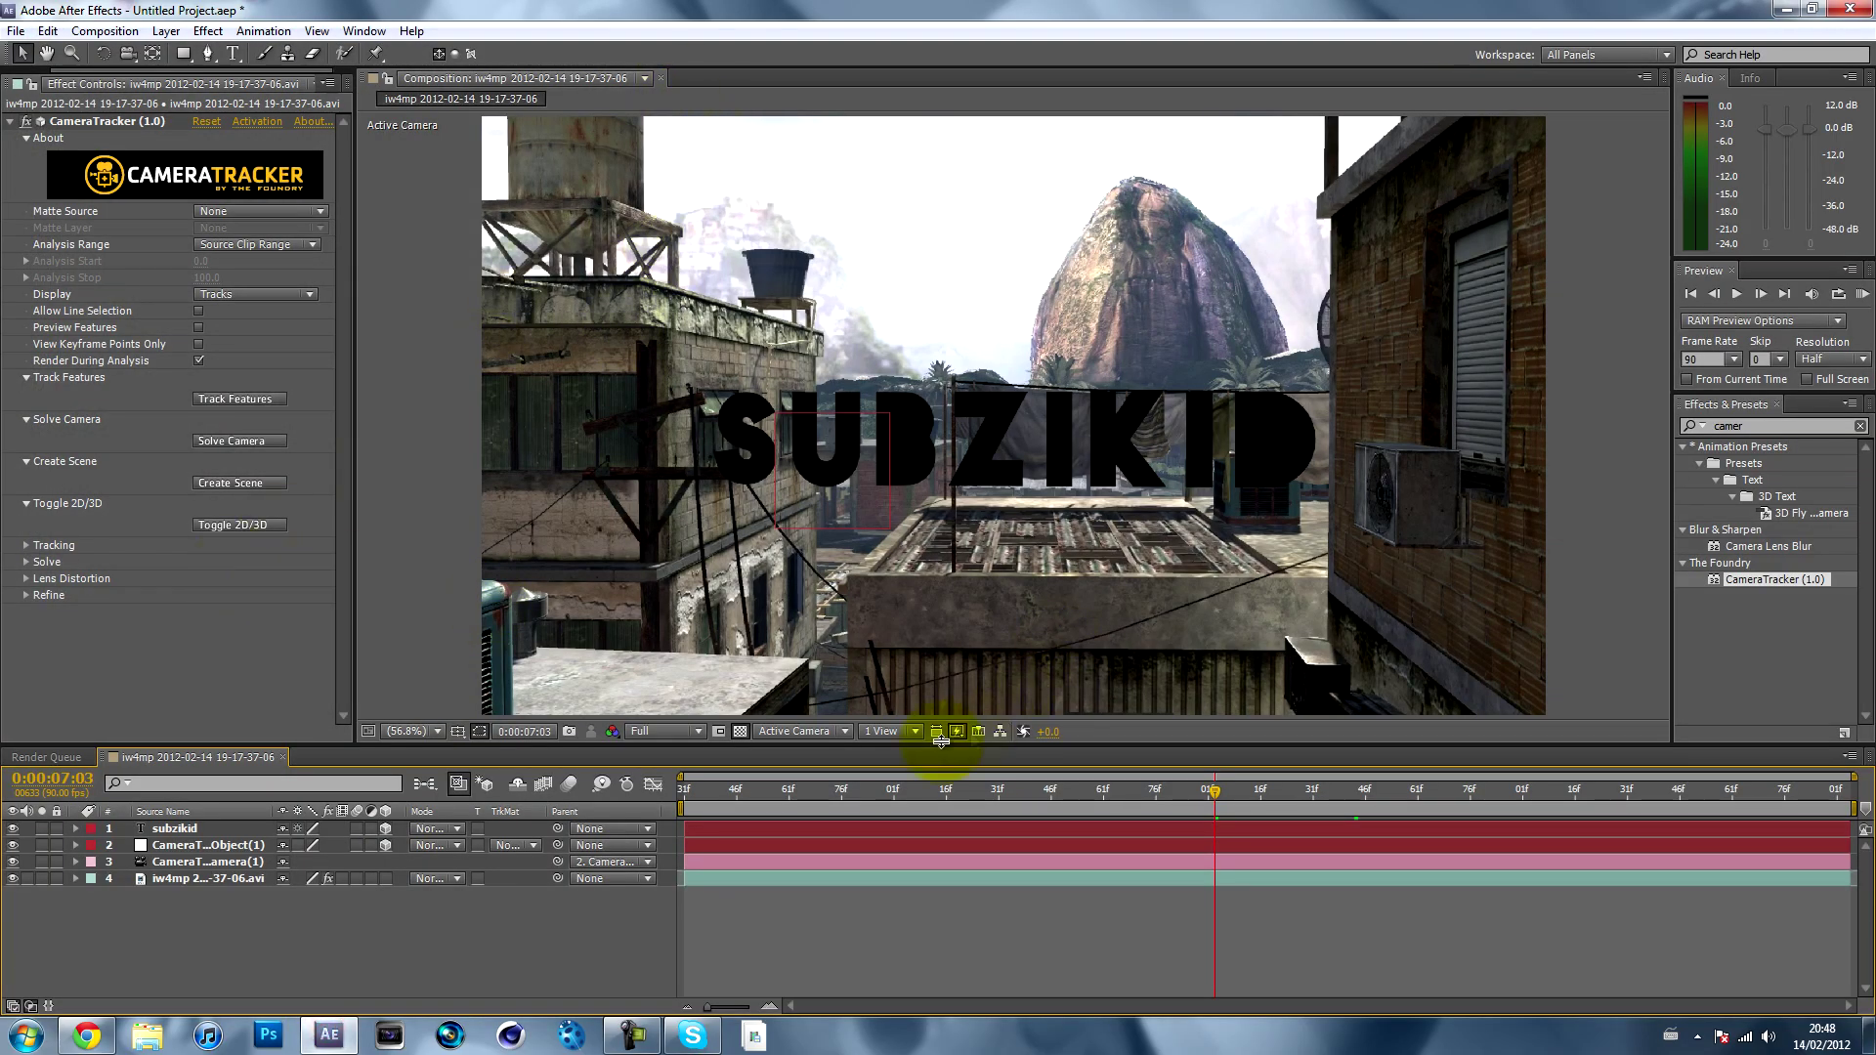
mouse_move(1220, 789)
mouse_down()
mouse_move(1586, 794)
mouse_move(1234, 800)
mouse_move(1517, 782)
mouse_move(1248, 767)
mouse_move(1255, 790)
mouse_up()
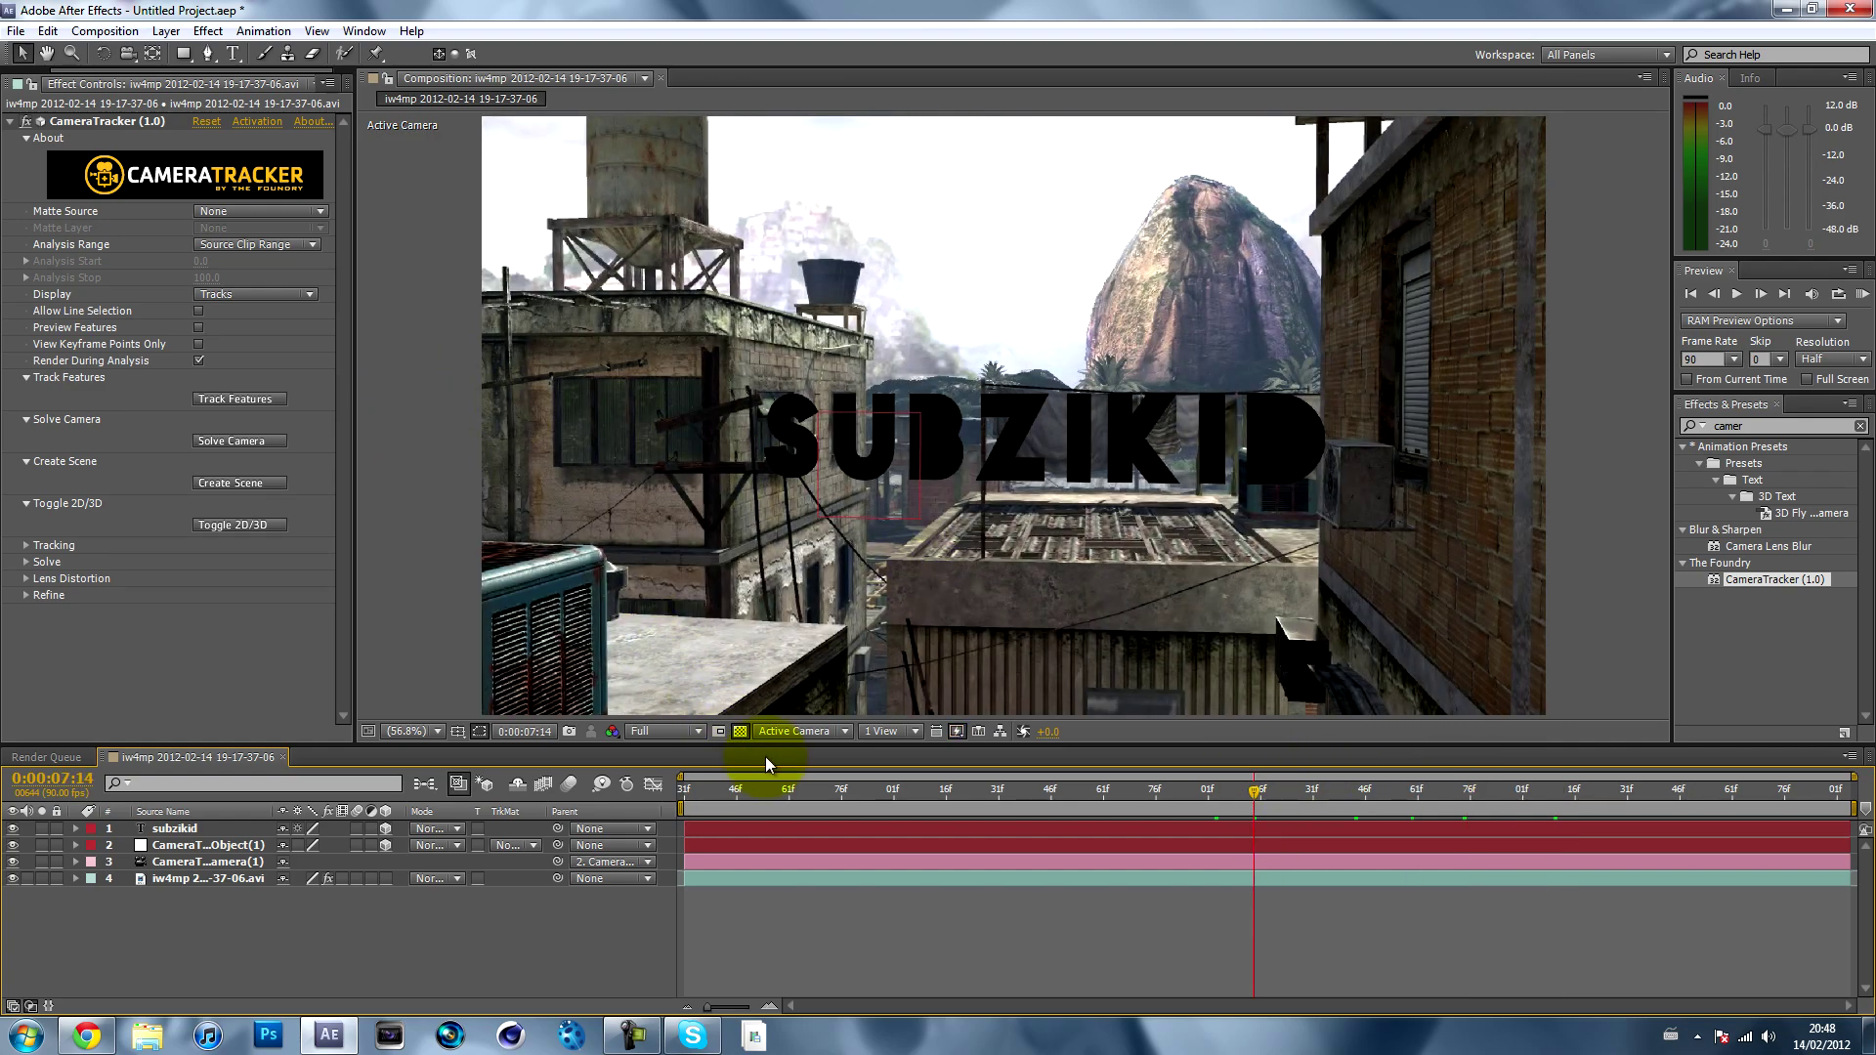
drag(764, 743, 762, 779)
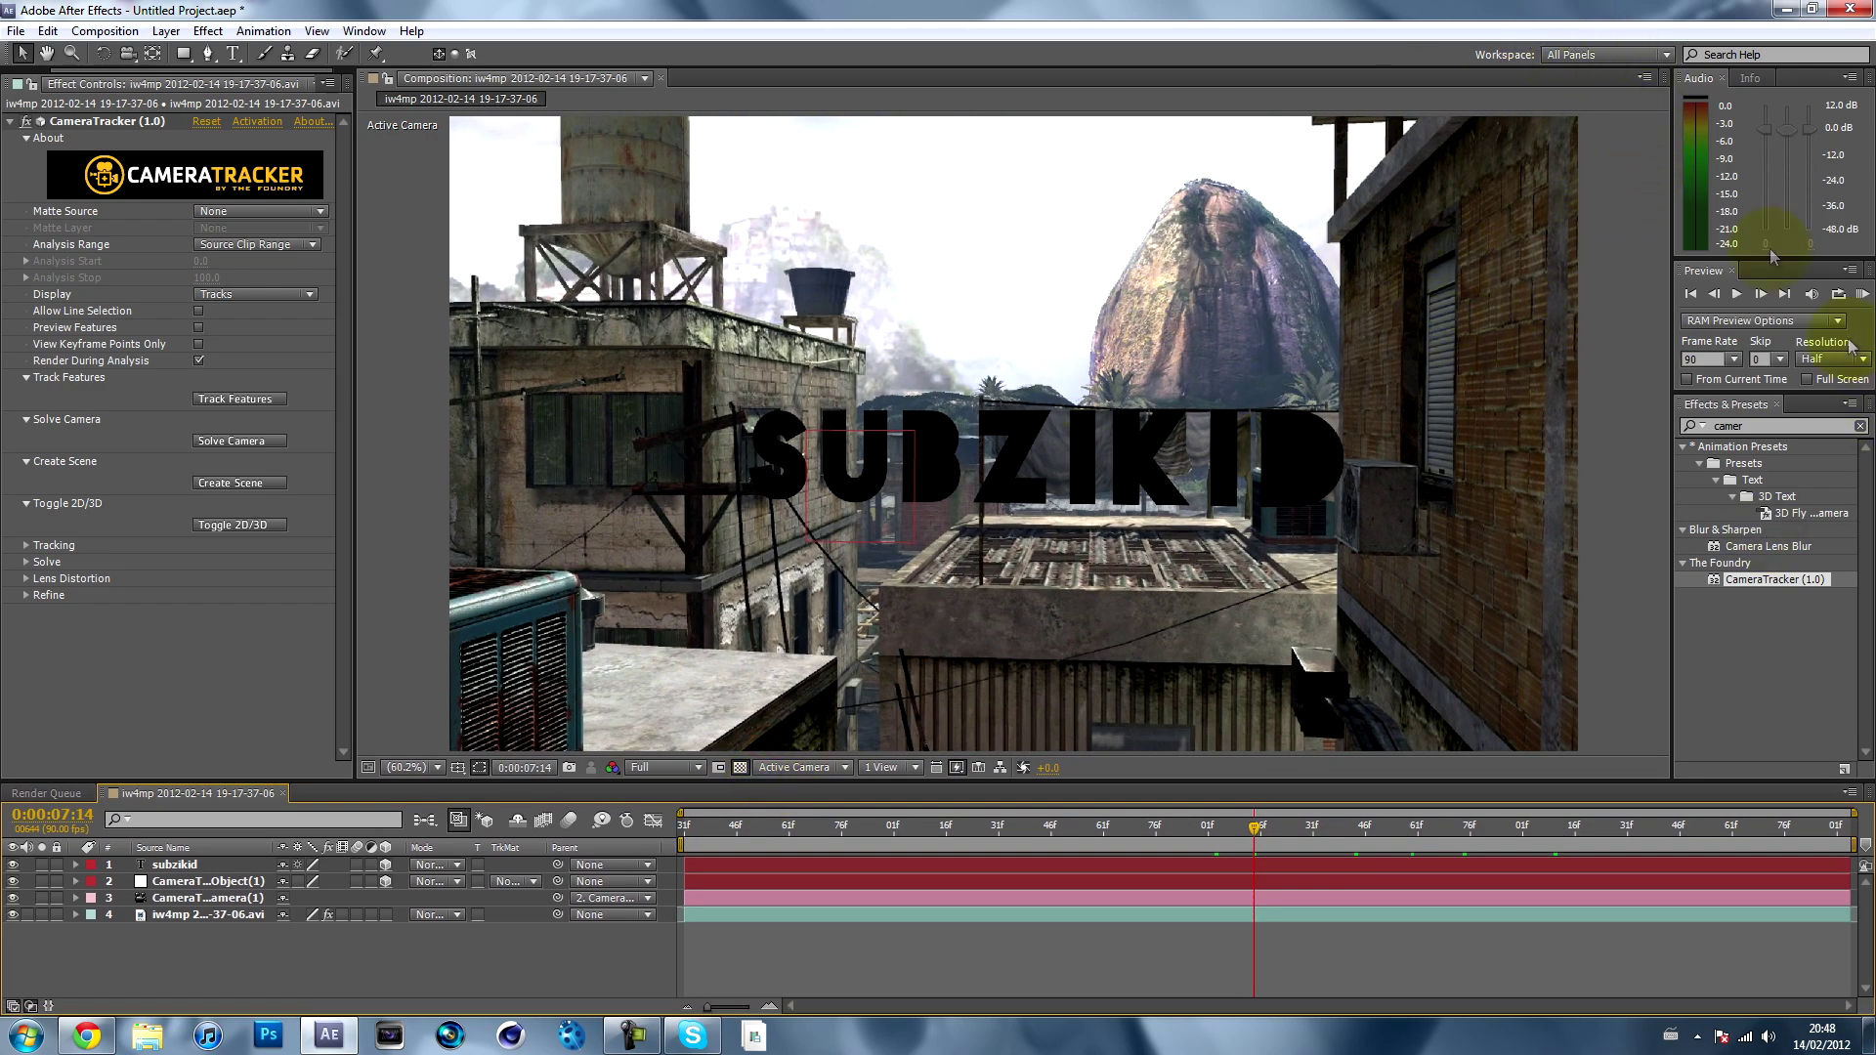
mouse_move(1252, 829)
mouse_down()
mouse_move(1202, 817)
mouse_move(1499, 805)
mouse_move(1258, 793)
mouse_up()
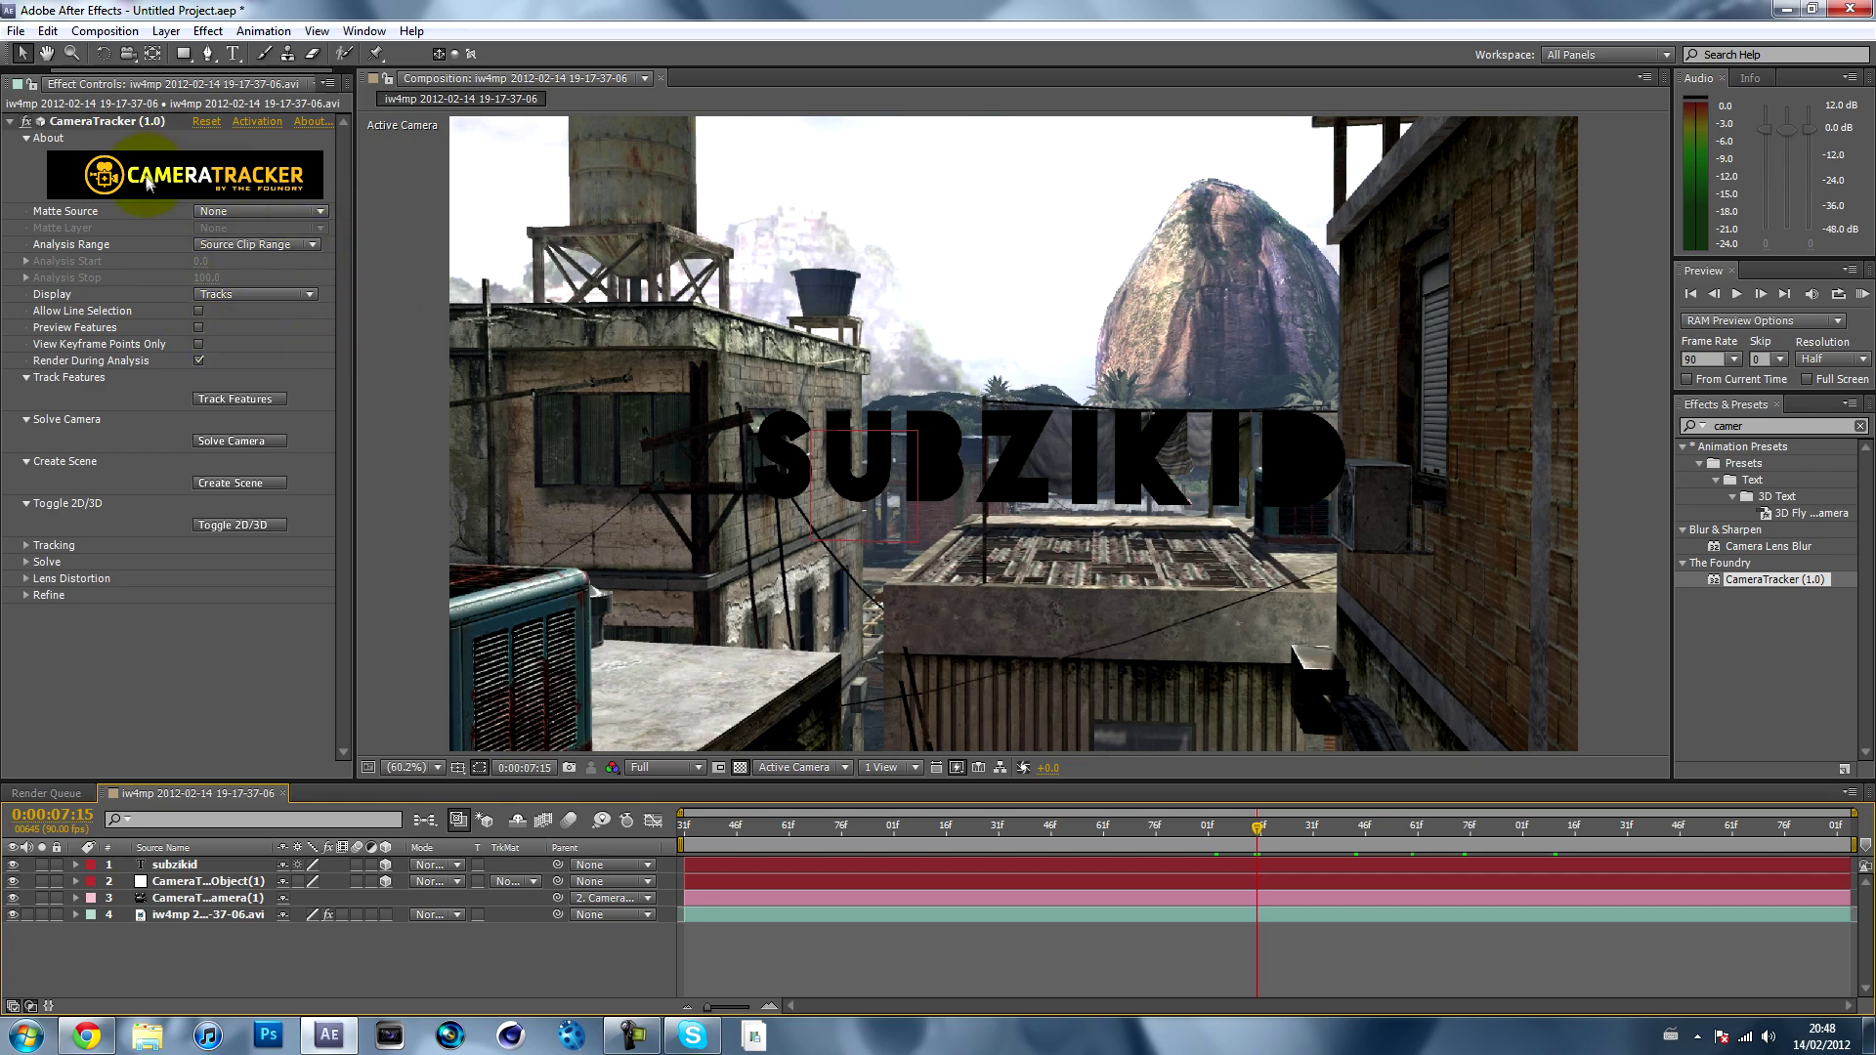
drag(1257, 828, 1421, 826)
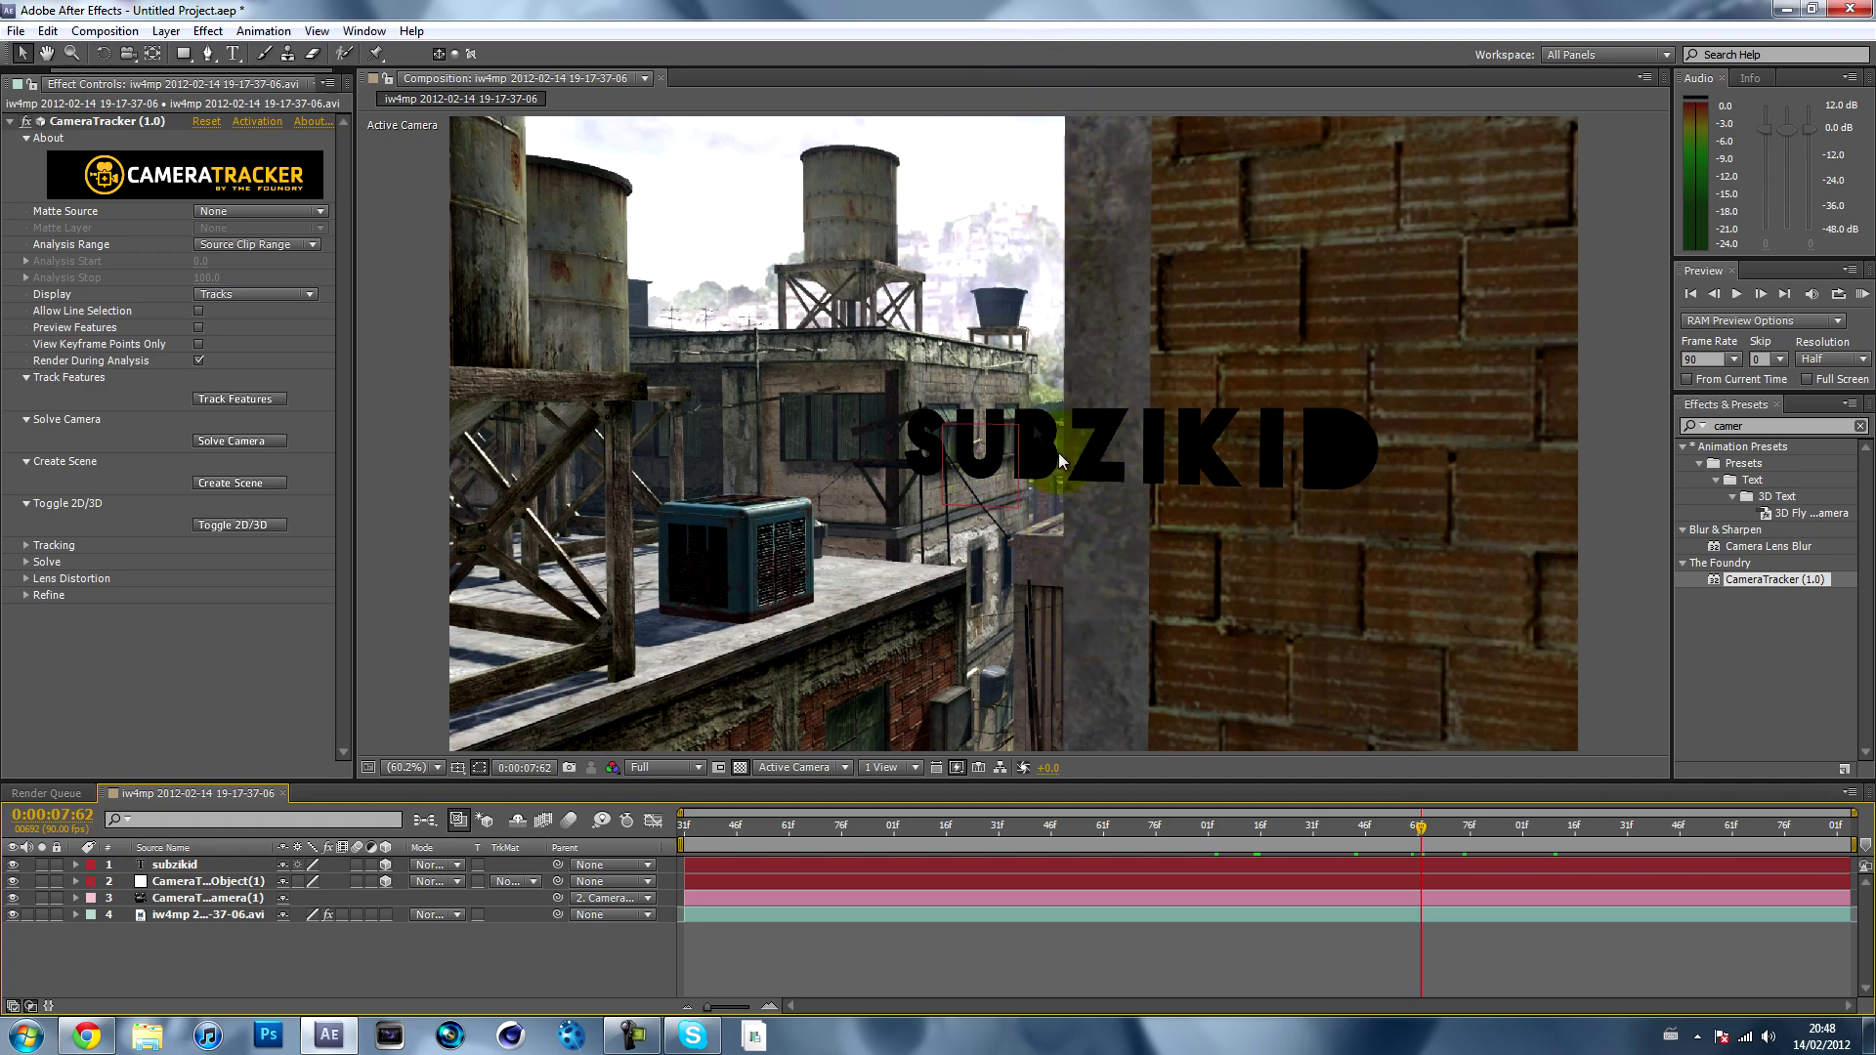
drag(1421, 829, 1295, 840)
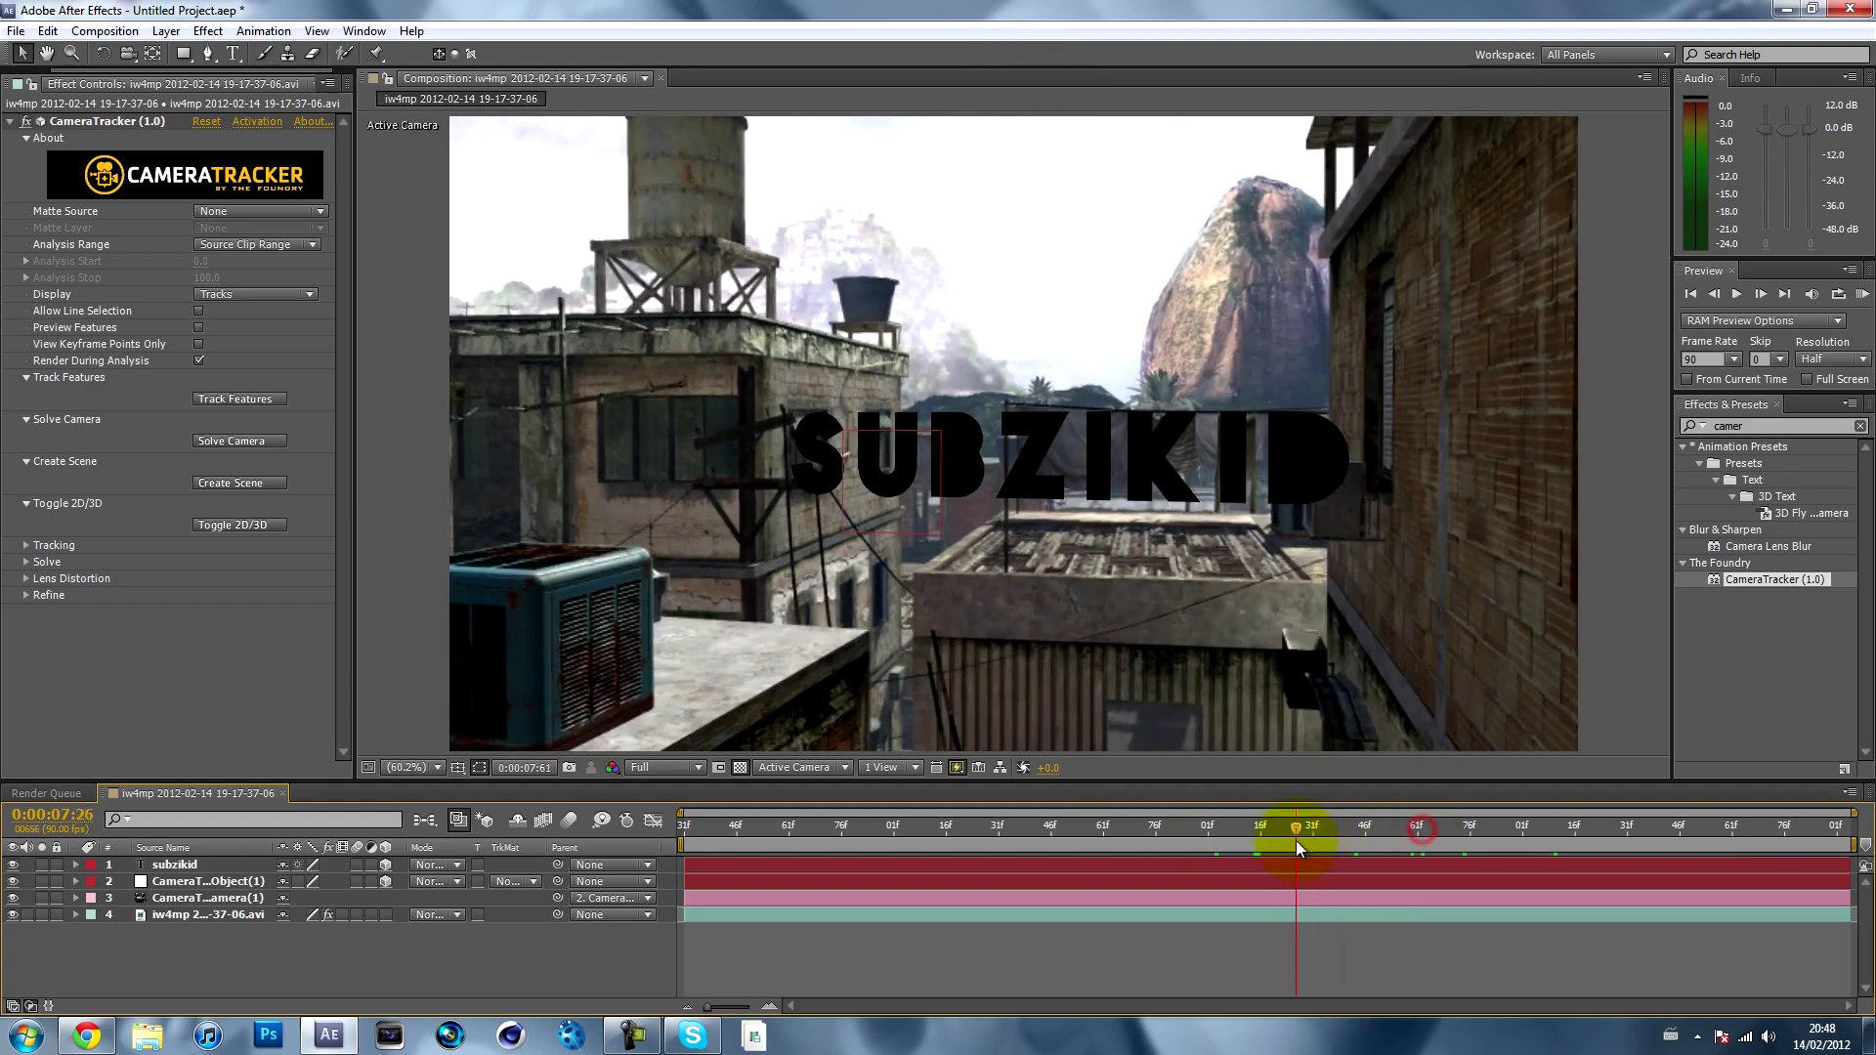
- Duplicate the gameplay footage layer with Ctrl+D and move the copy to the top of the stack
click(209, 977)
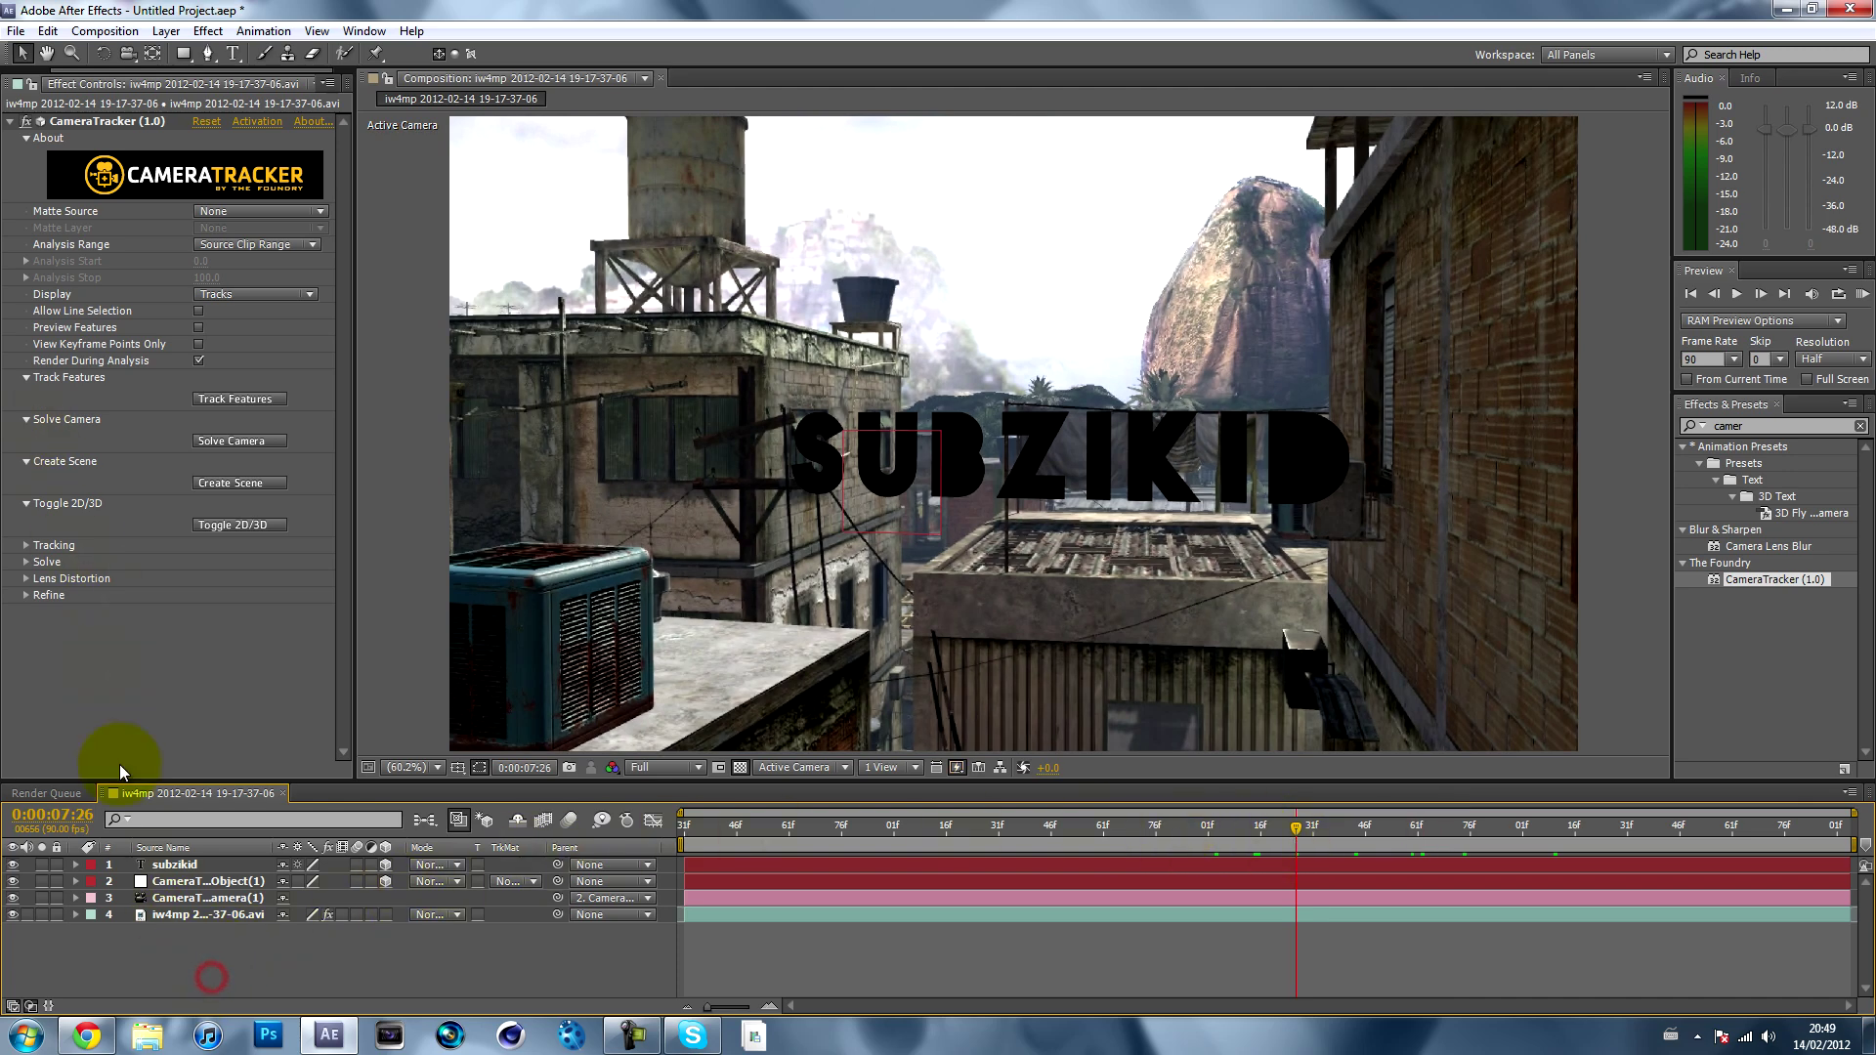
click(160, 915)
key(ctrl+d)
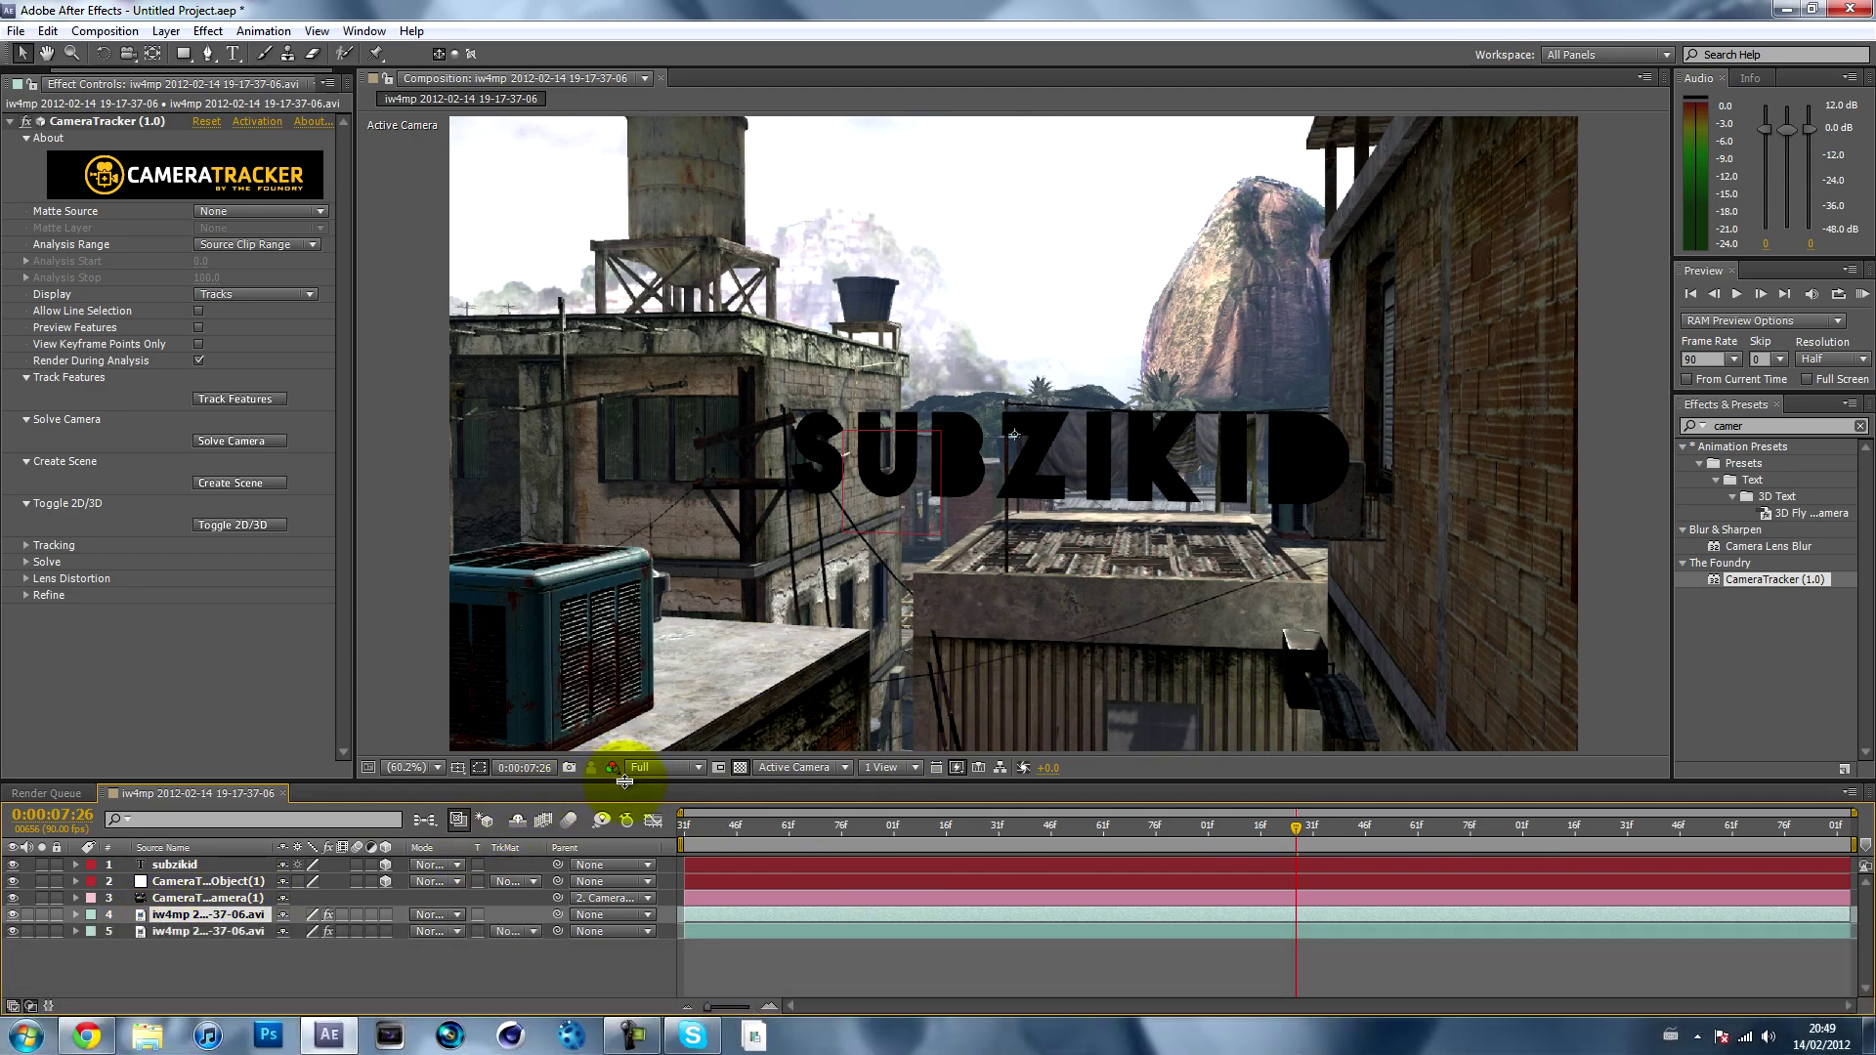
drag(621, 779, 648, 660)
drag(208, 811, 209, 735)
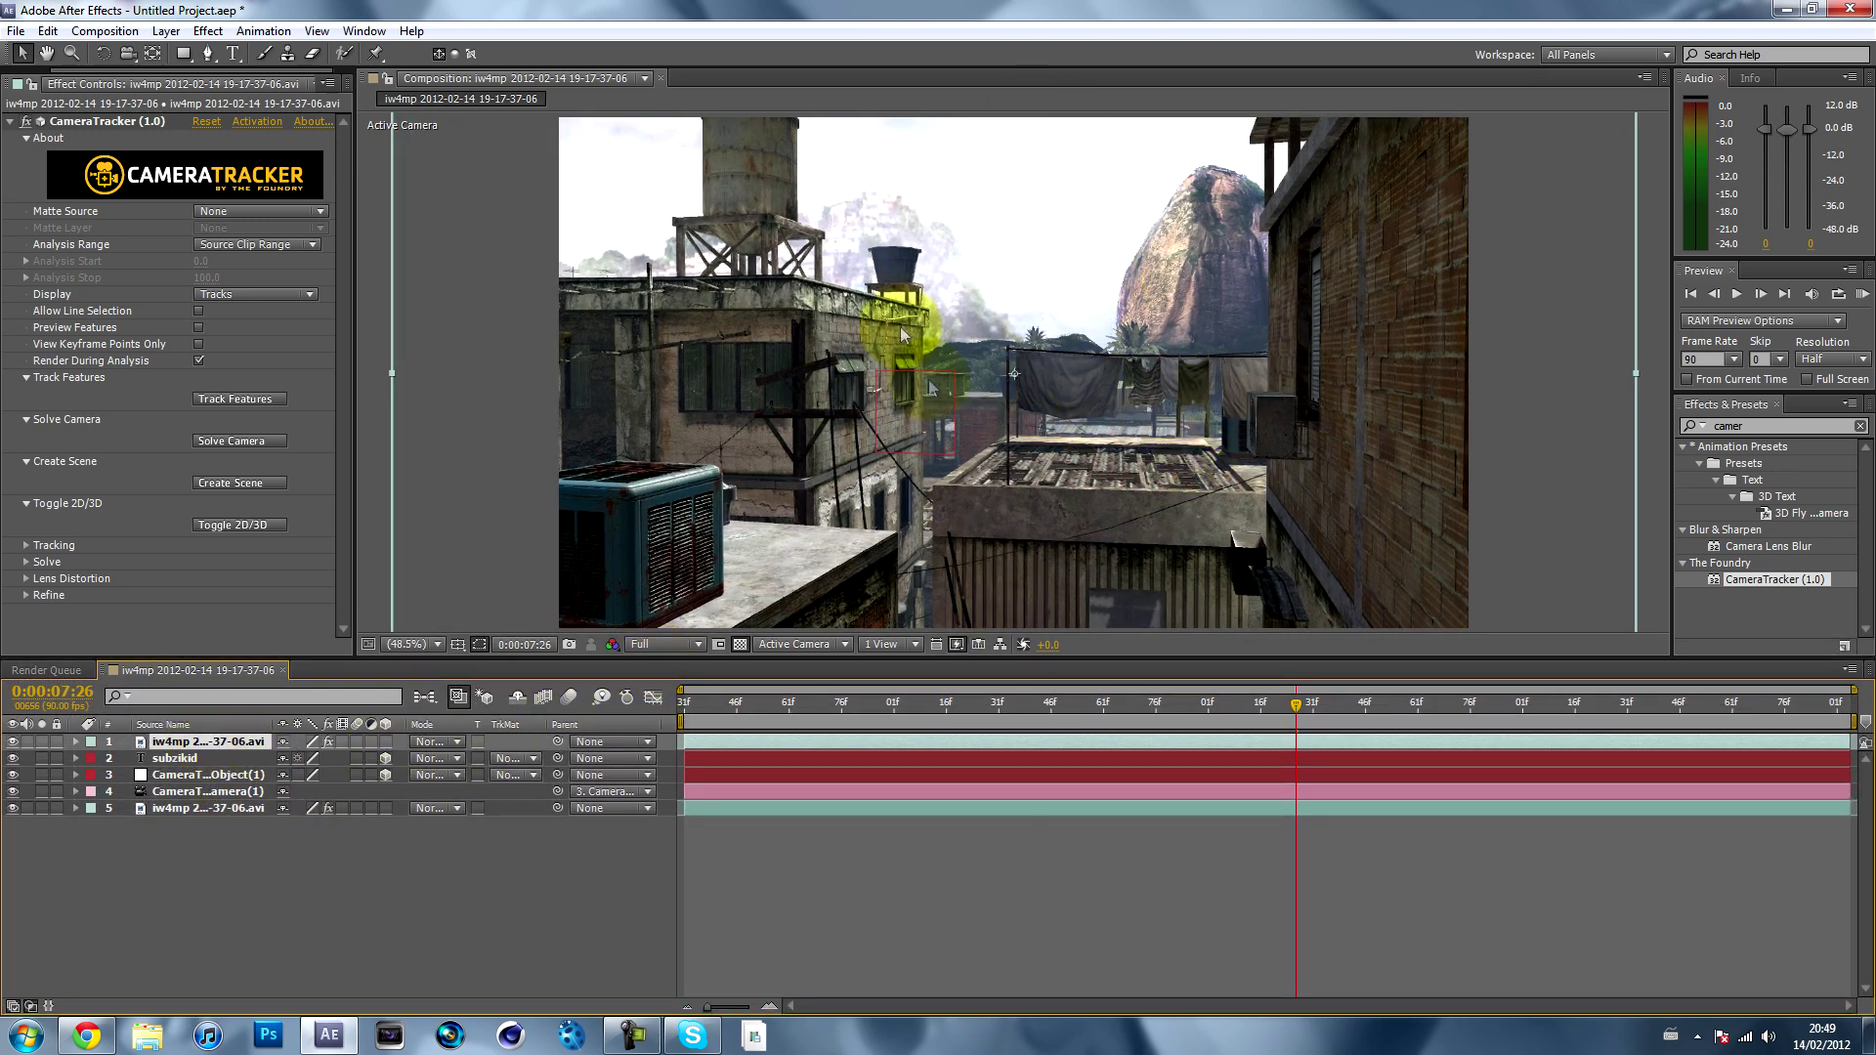
- Toggle the top footage copy's visibility at 0:00:07:47 to compare it with the text
click(13, 742)
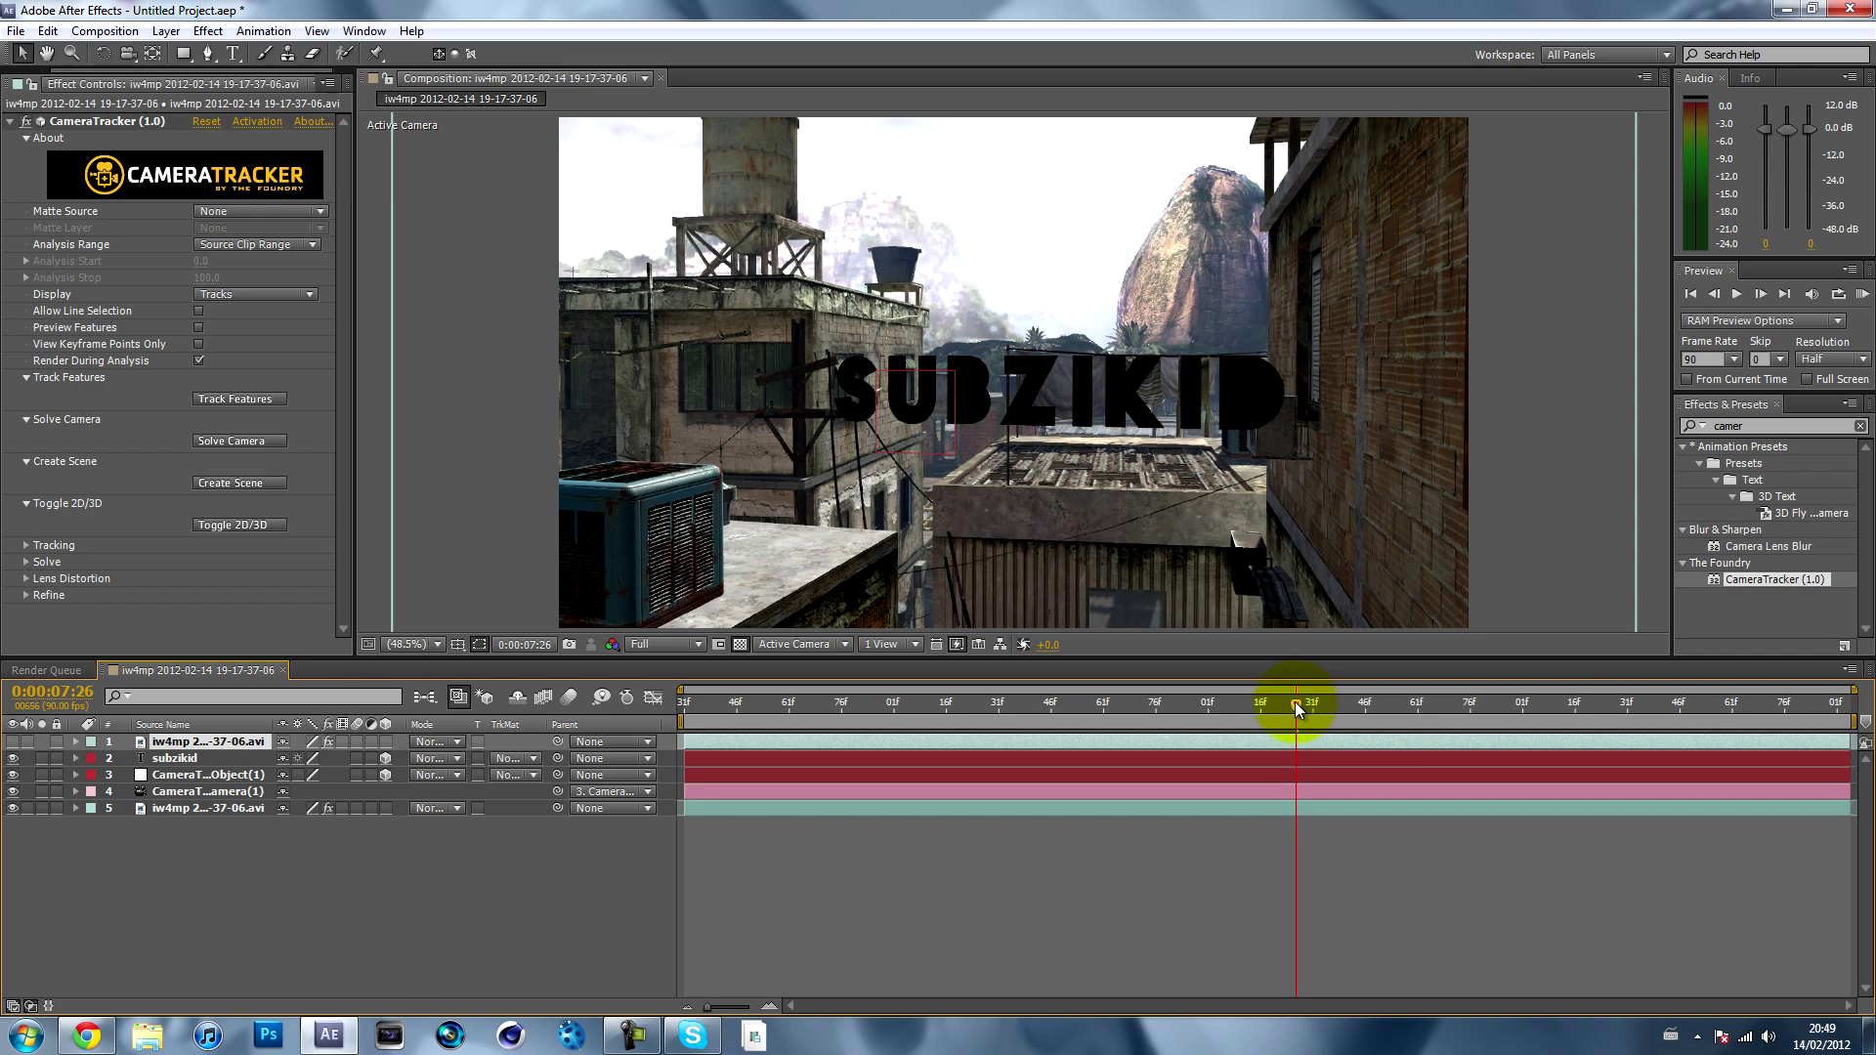
drag(1295, 704, 1369, 699)
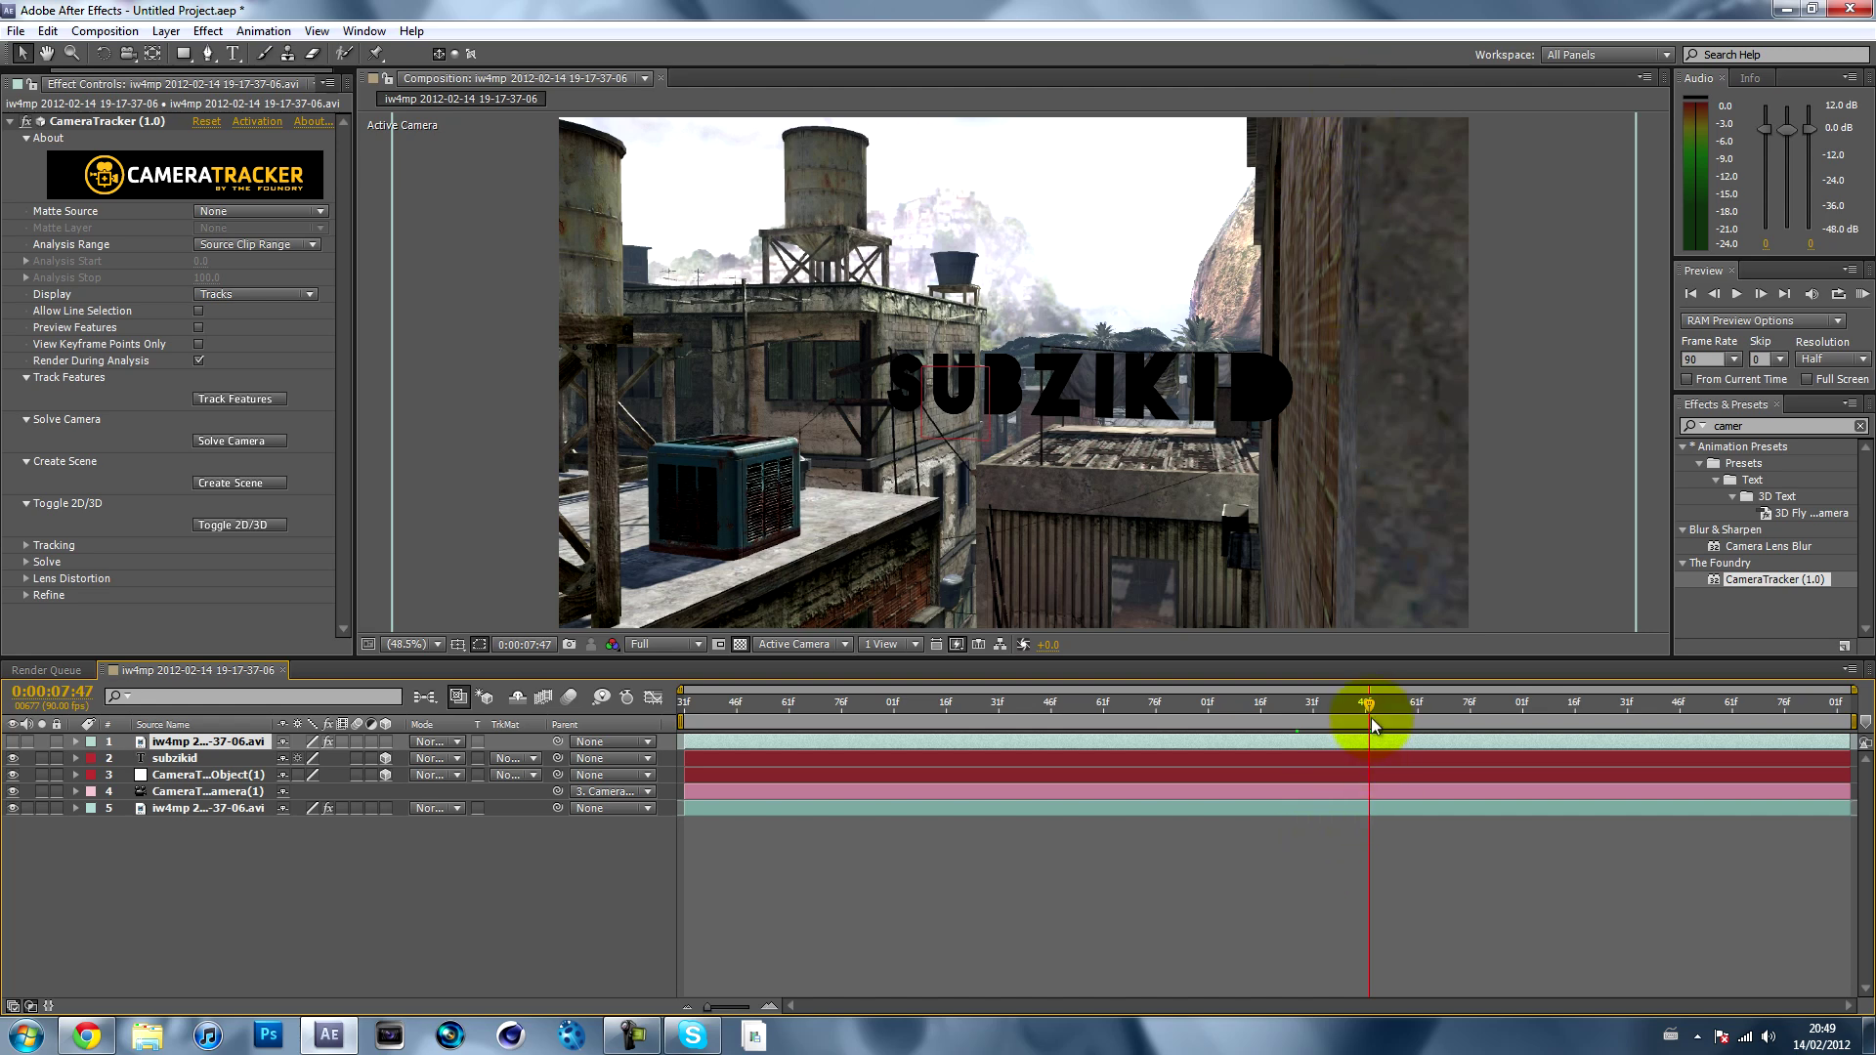
click(1371, 723)
click(12, 744)
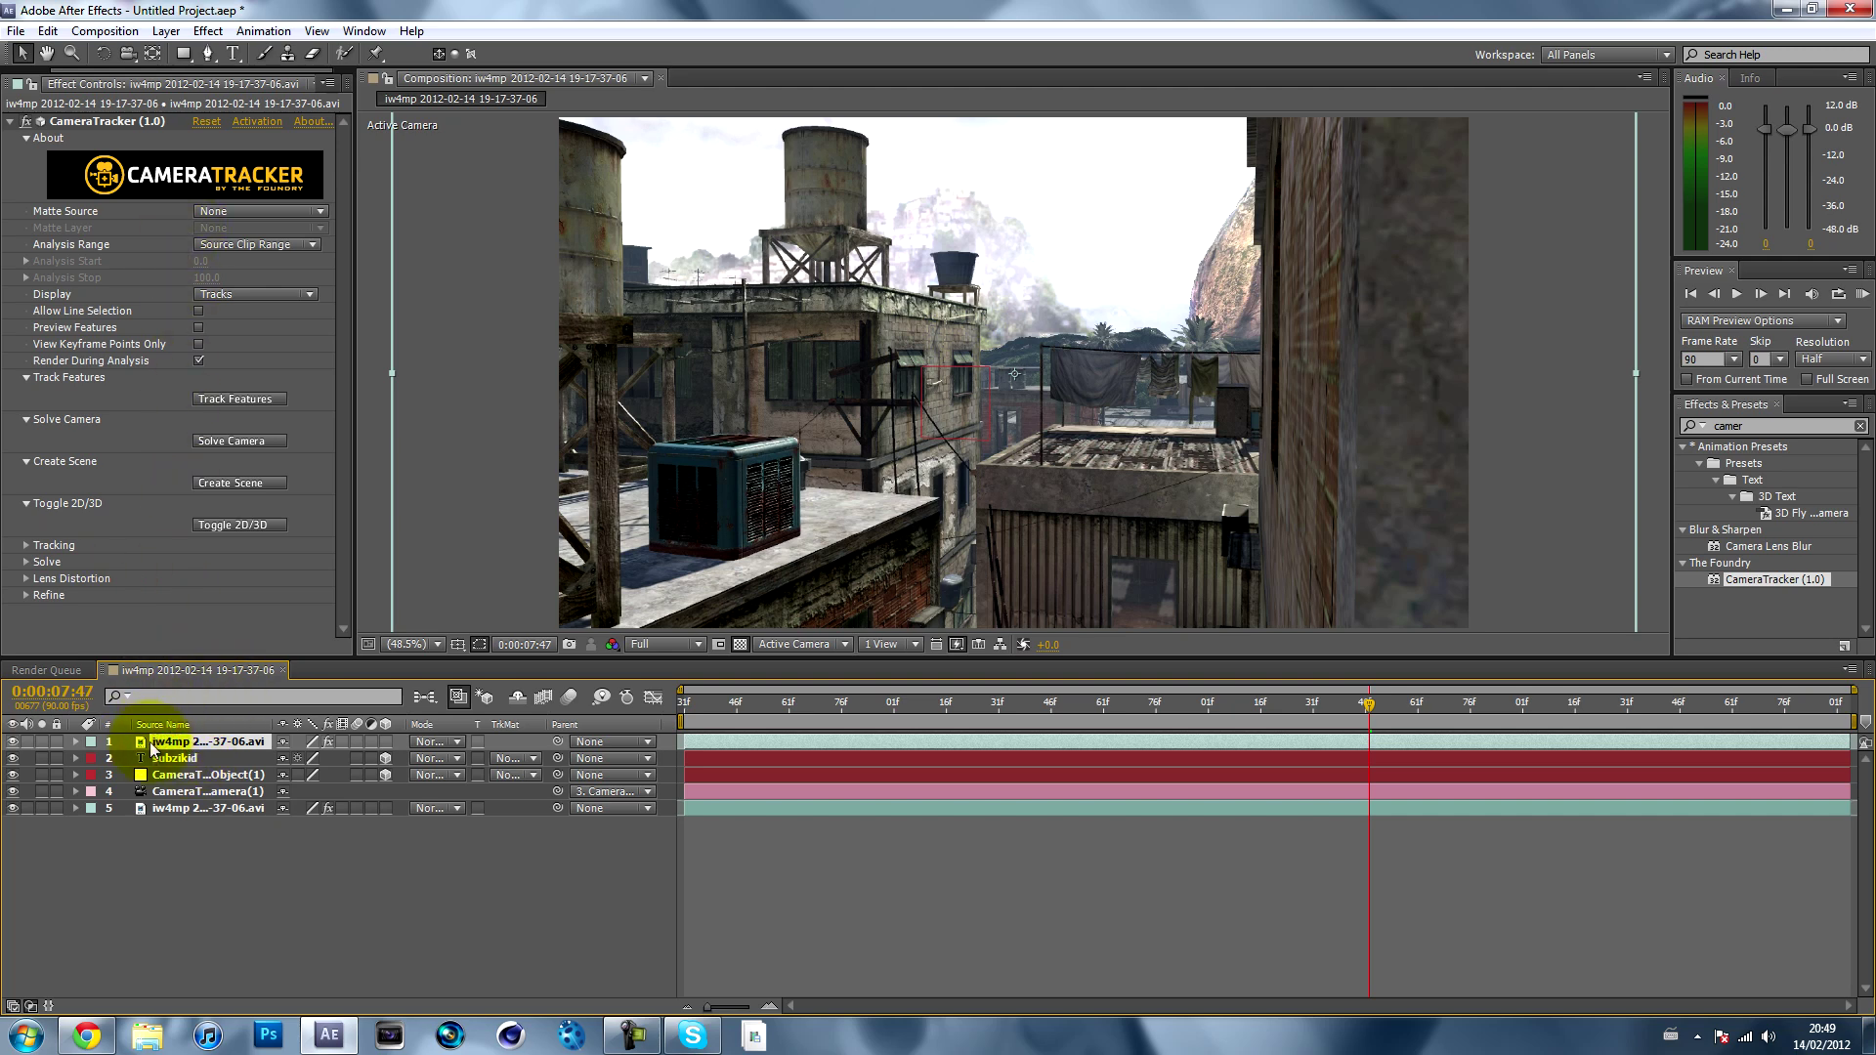
- With the Pen tool and the view zoomed out, place mask points along the wall's left edge
click(207, 54)
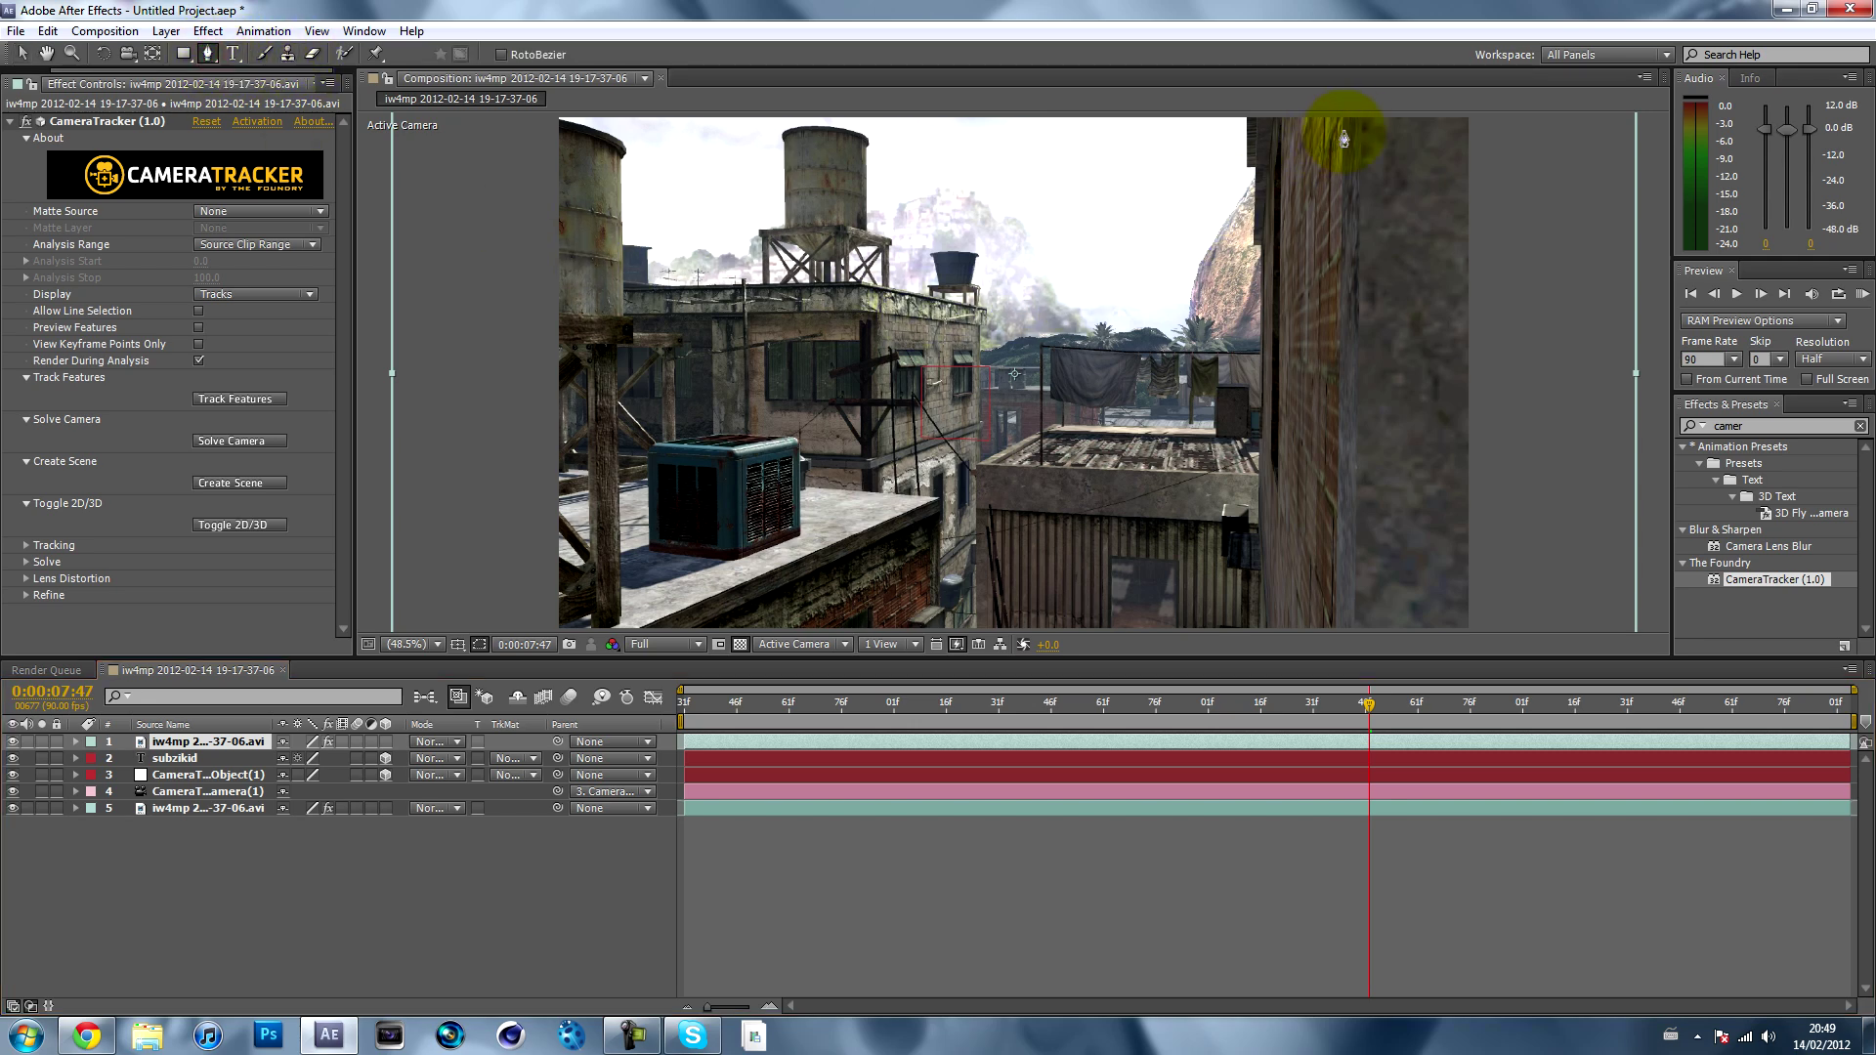
key(comma)
key(comma)
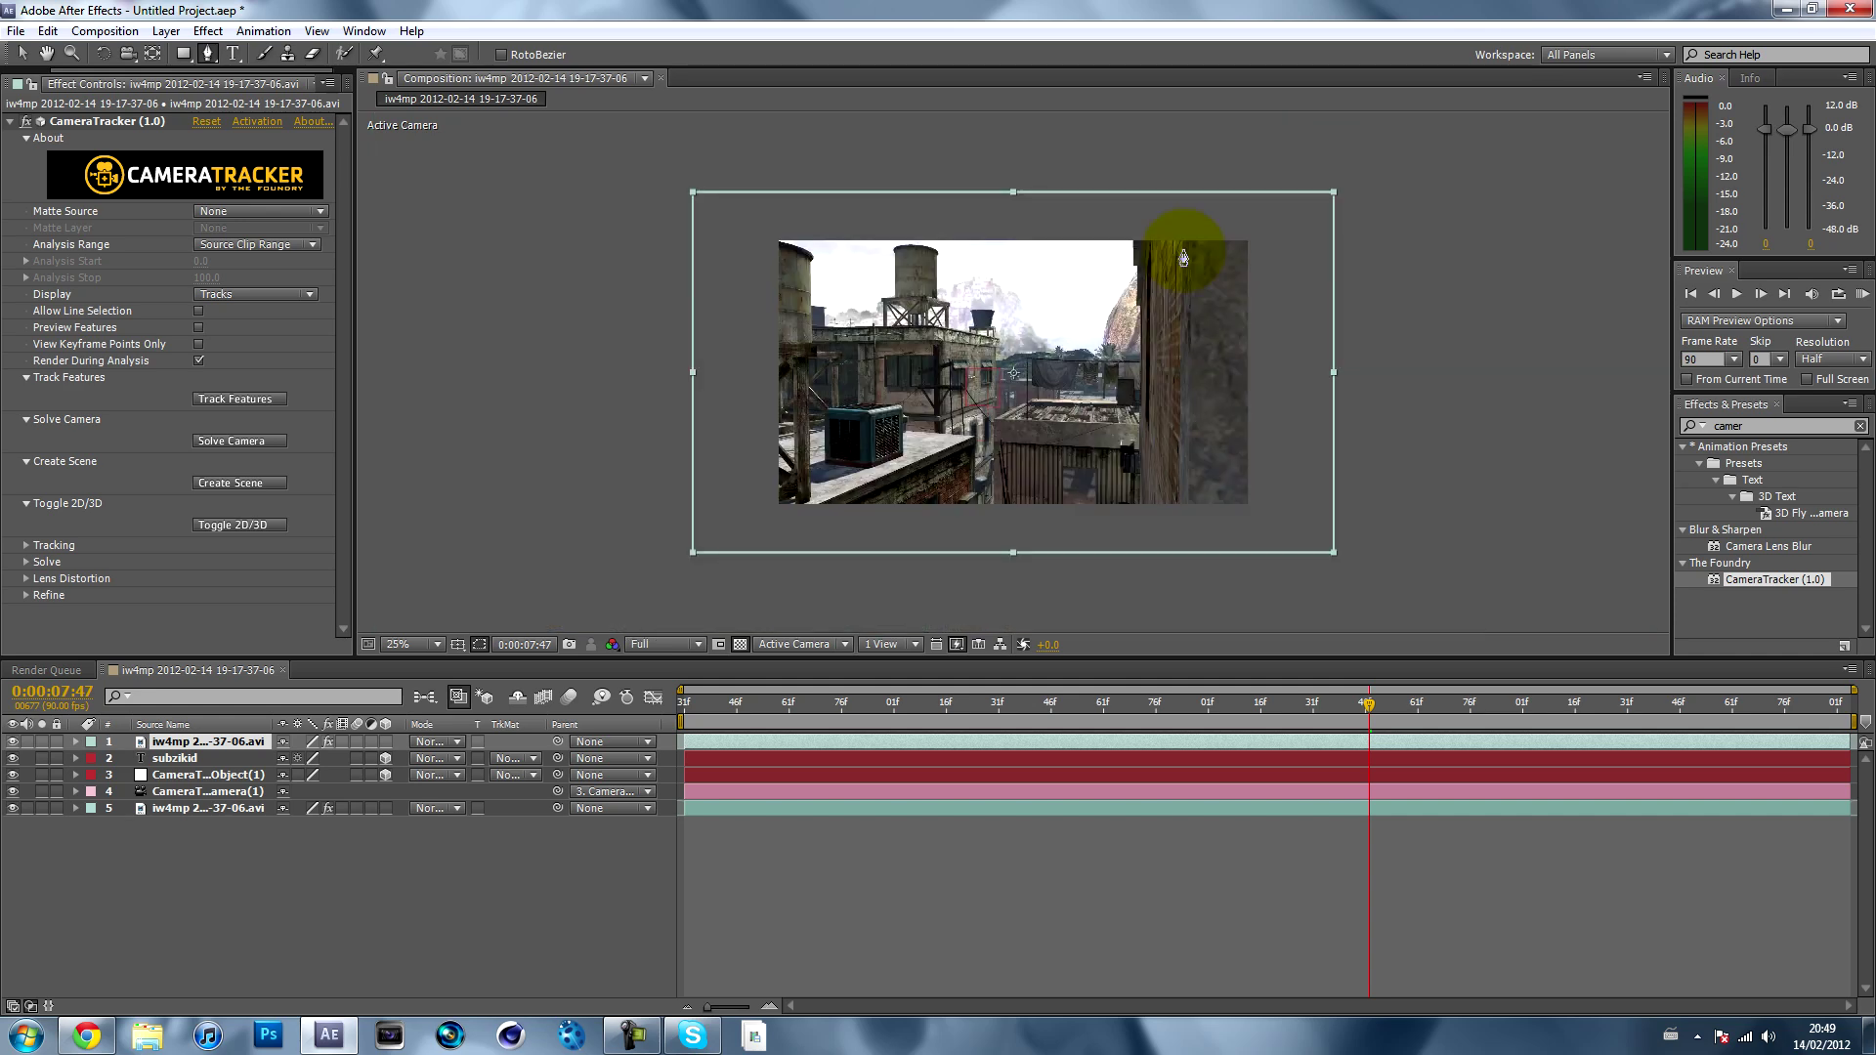
click(1187, 241)
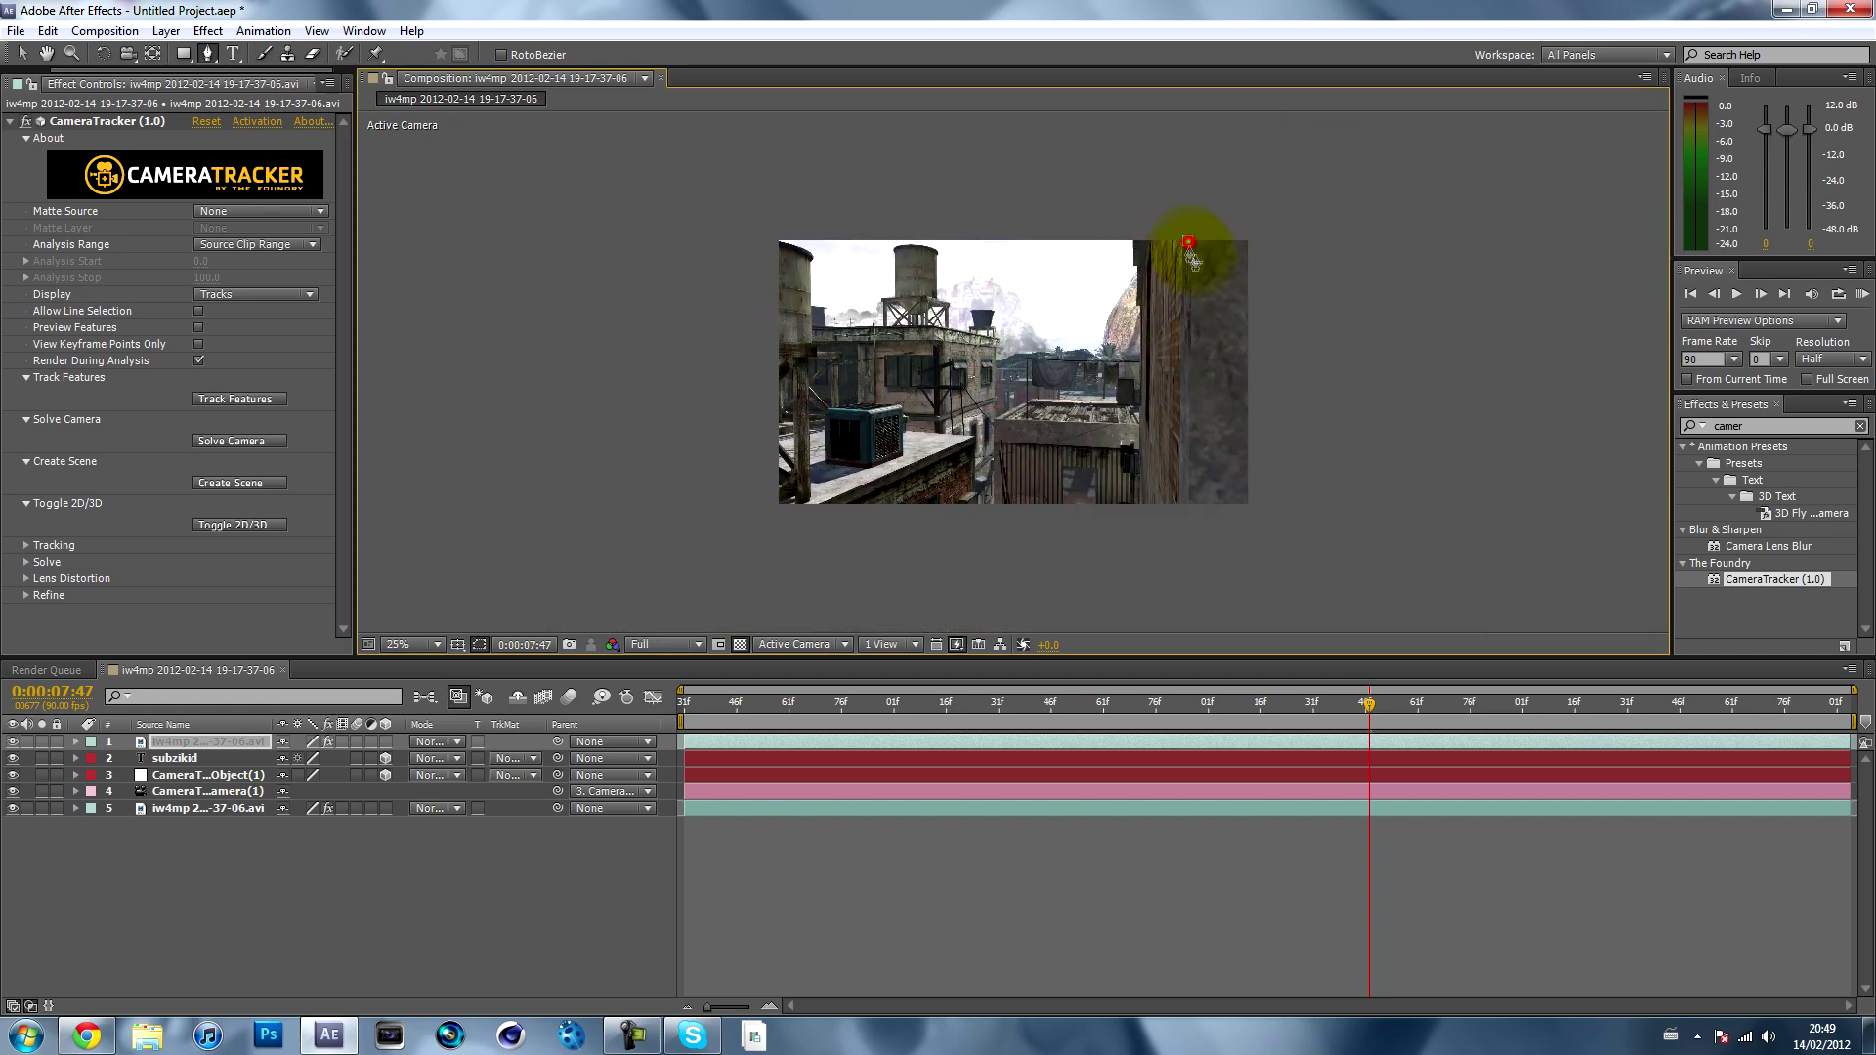
click(1184, 505)
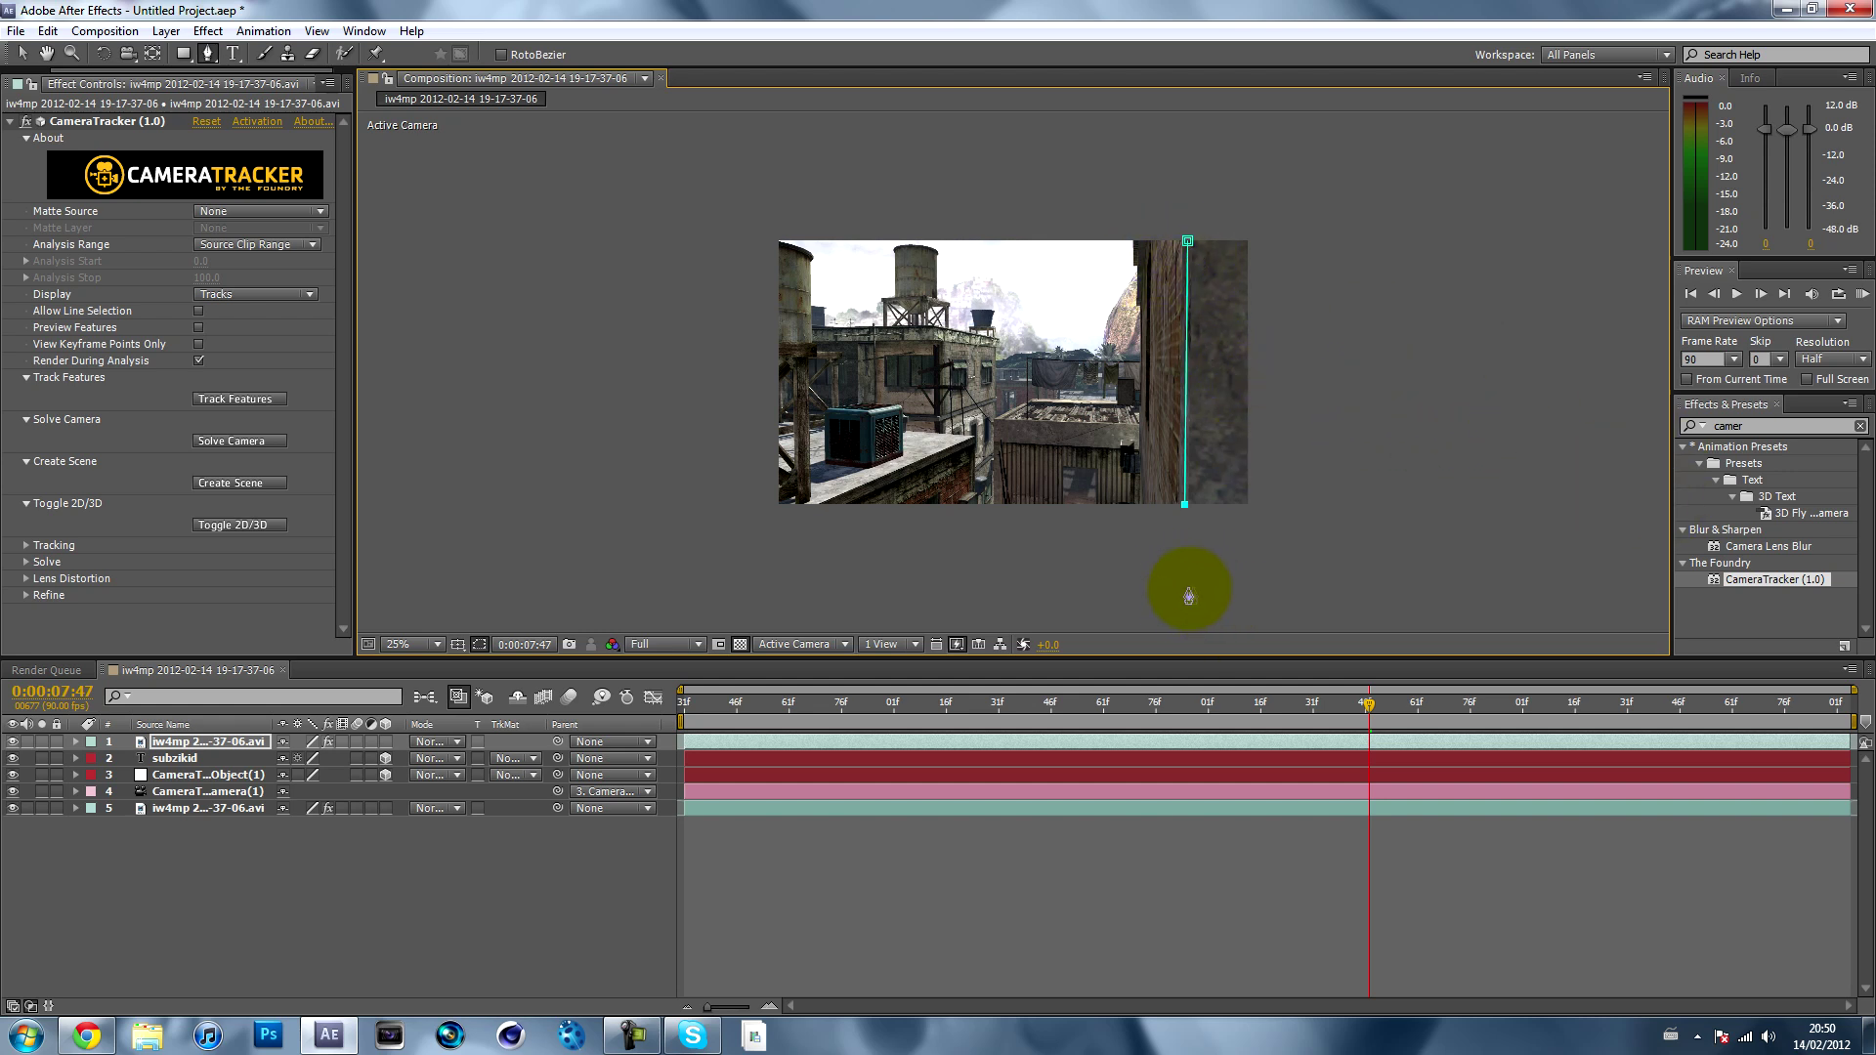
- Extend the mask around the right-hand wall and close the shape on the top footage layer
click(1228, 585)
click(1394, 523)
click(1435, 256)
click(1336, 177)
click(1184, 161)
click(1187, 242)
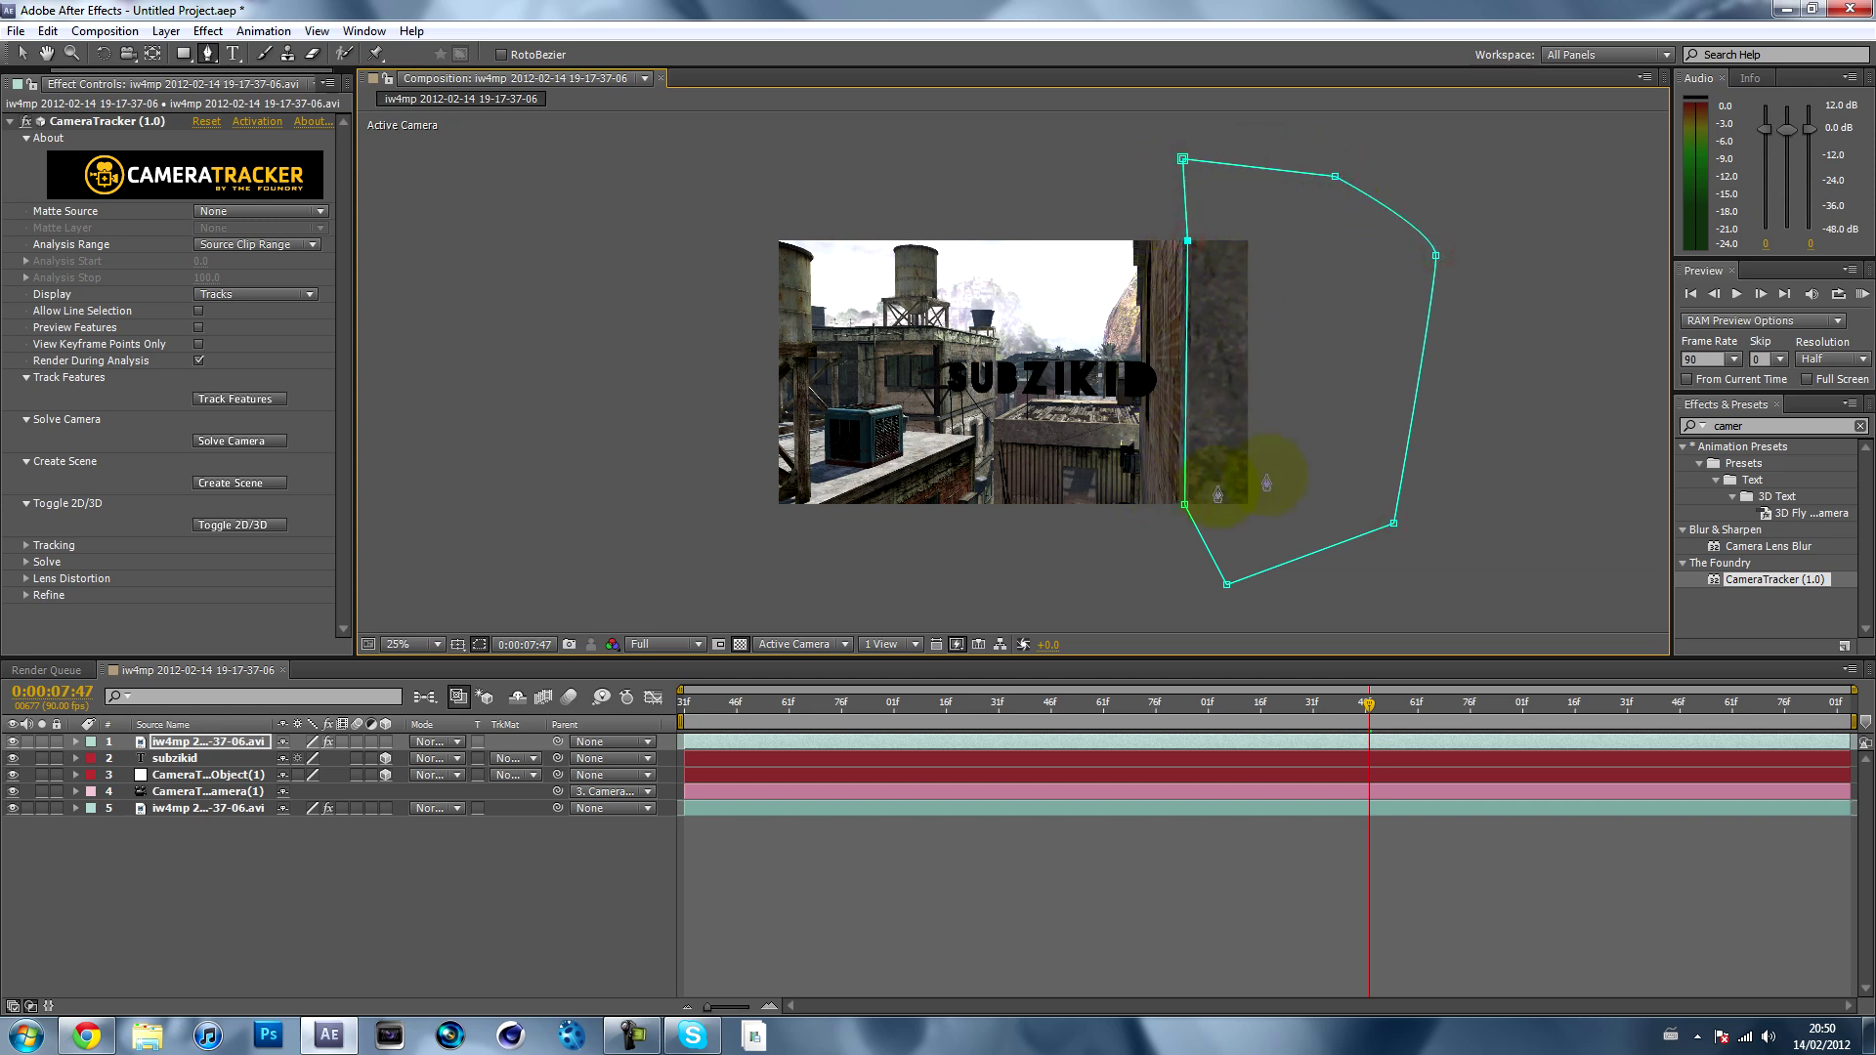
click(214, 745)
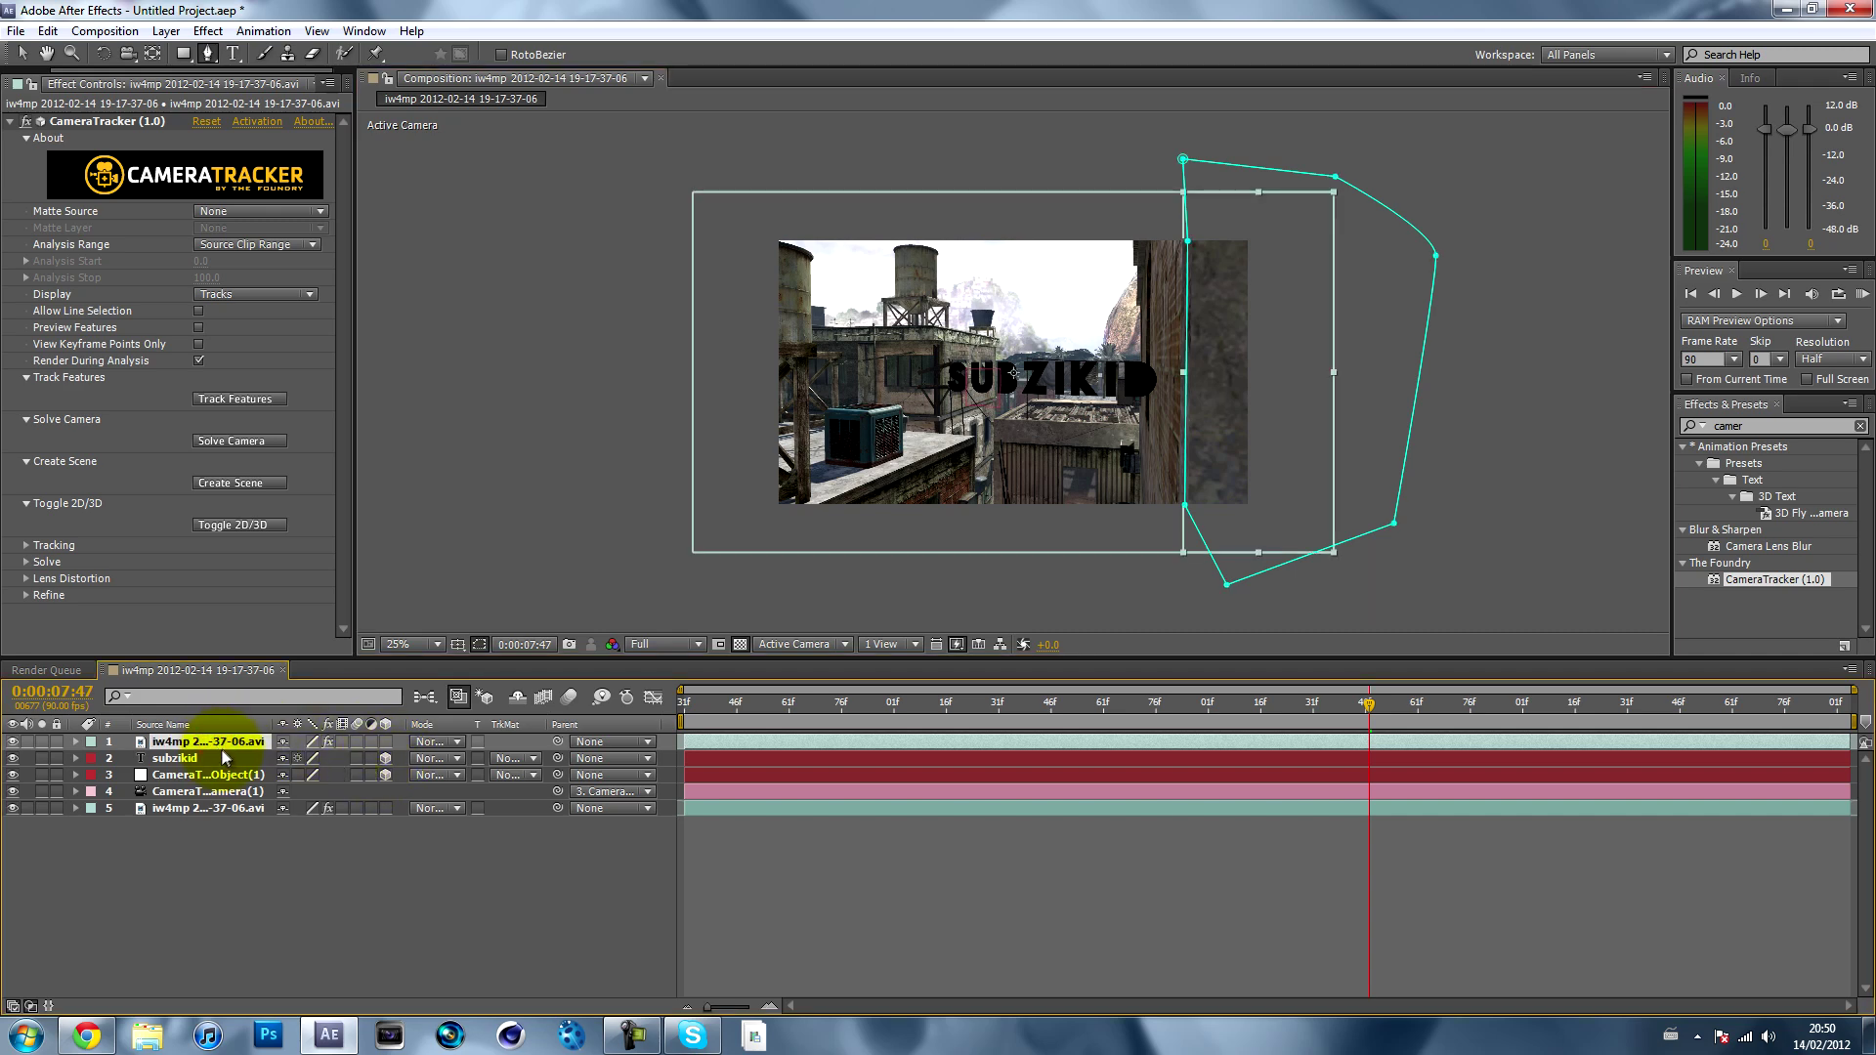
- Set Mask 1's mode to Intersect on the top footage layer
key(m)
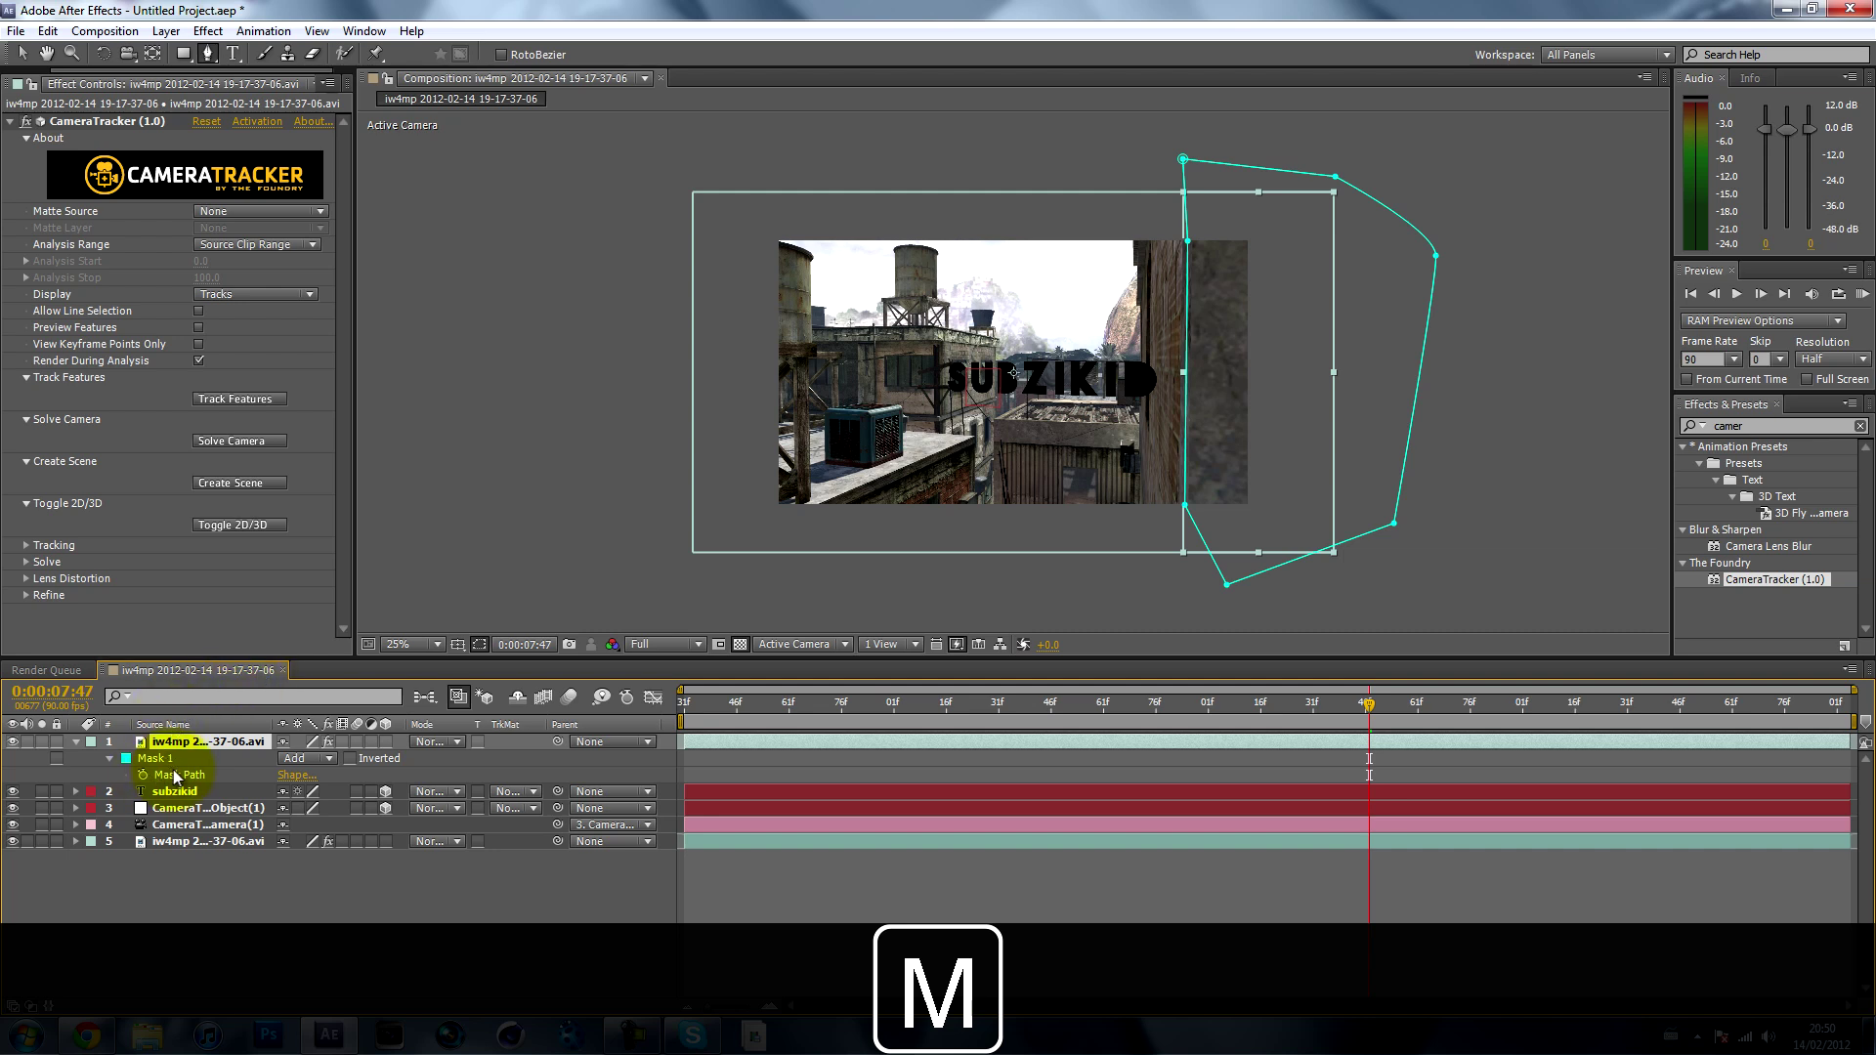
click(307, 764)
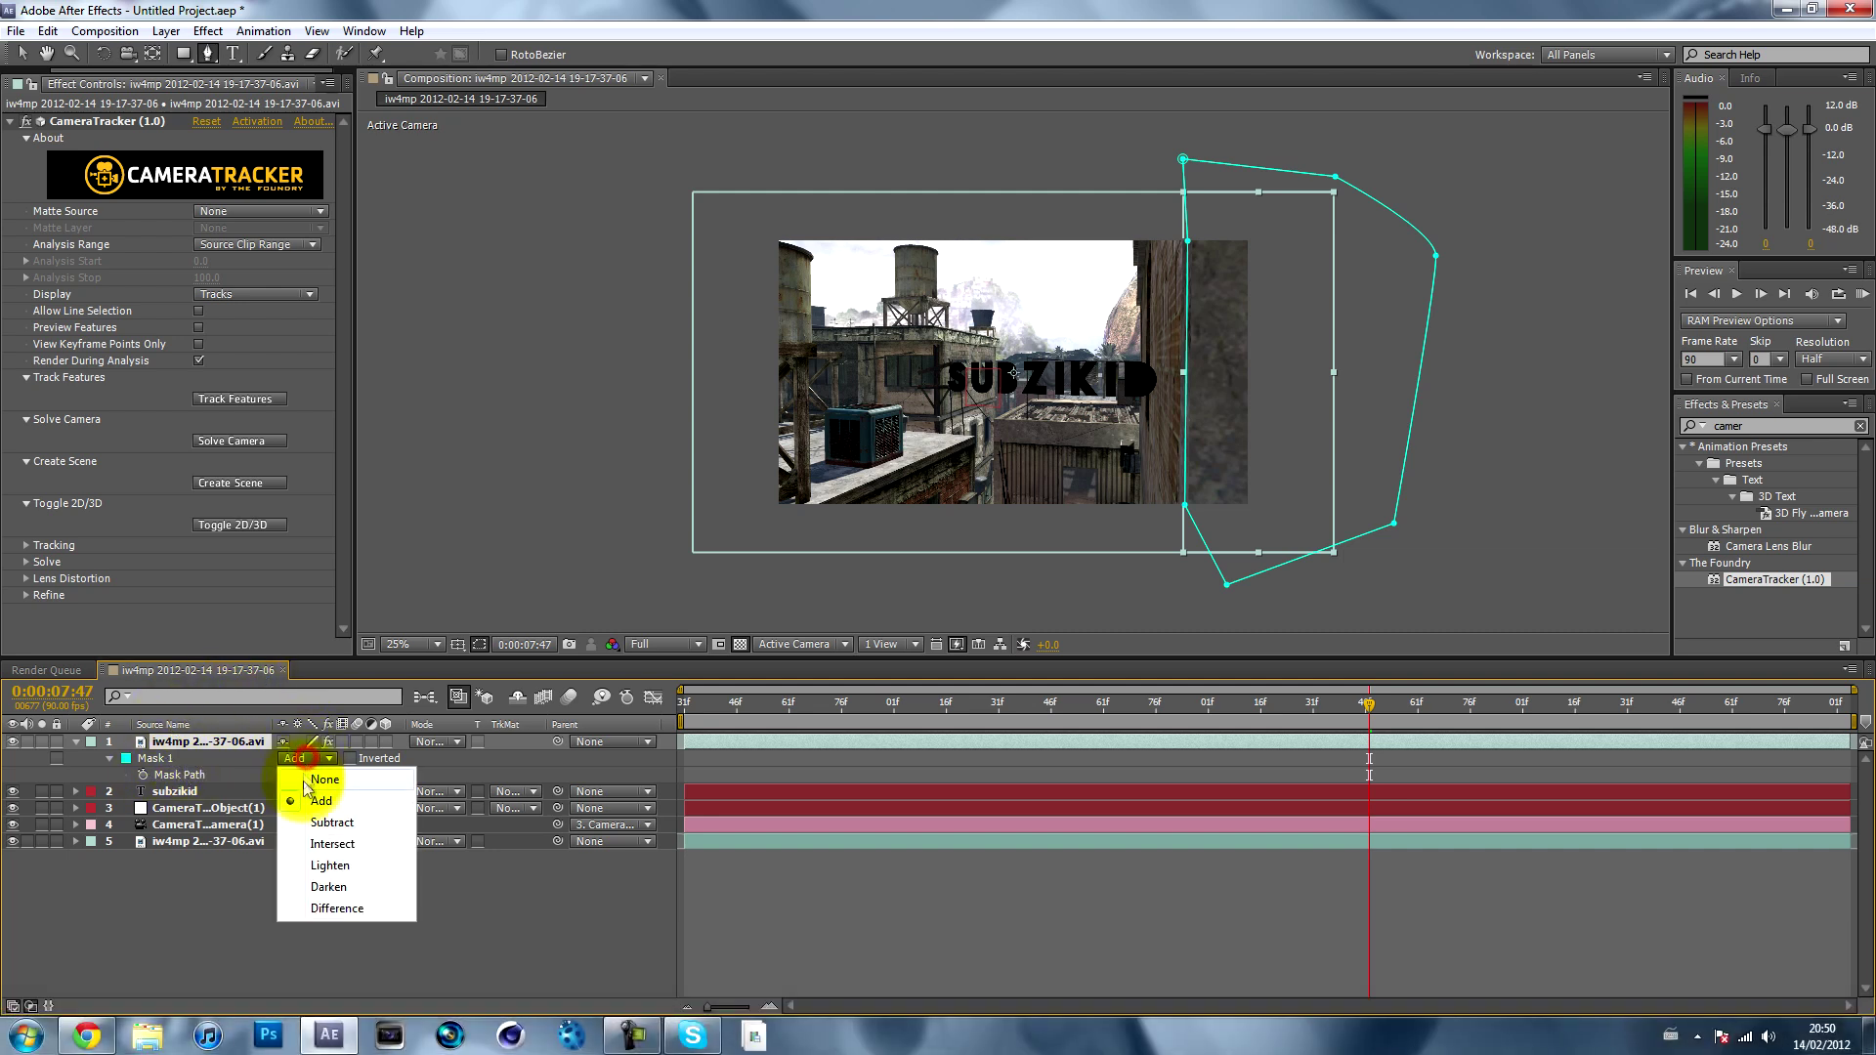
click(330, 841)
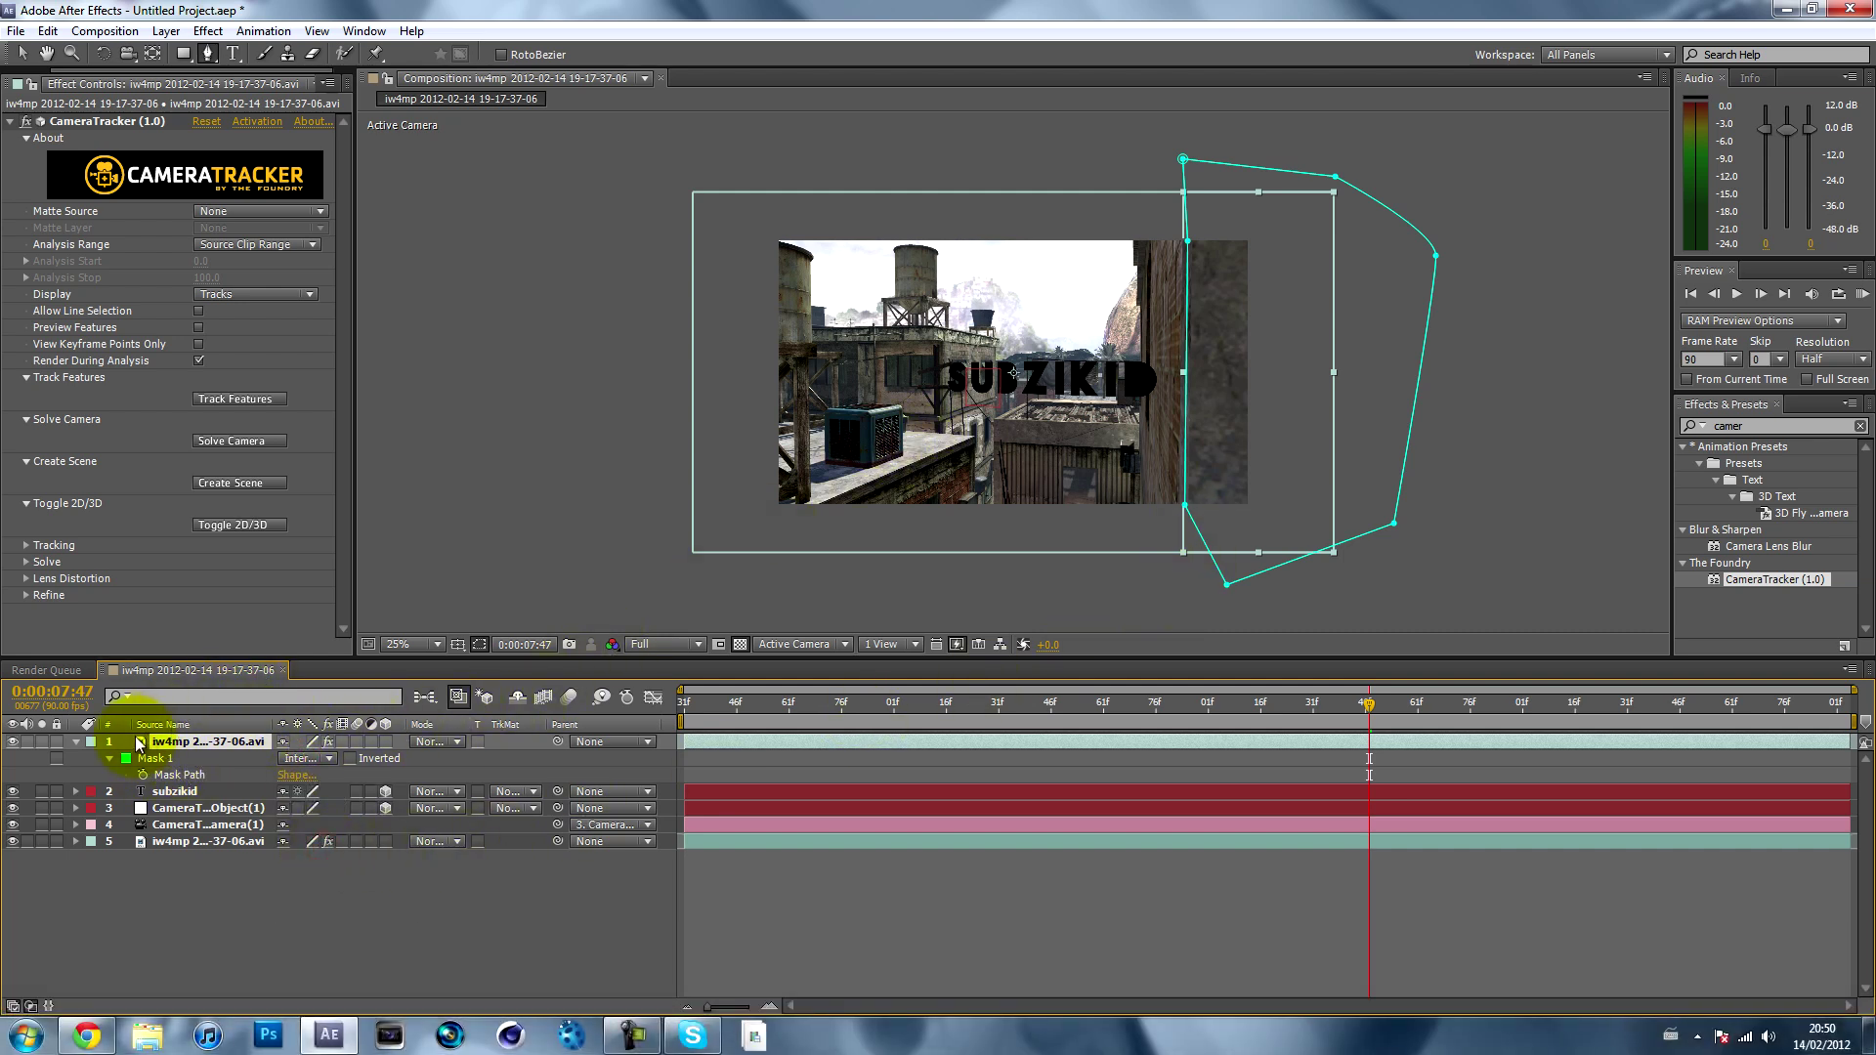
click(77, 742)
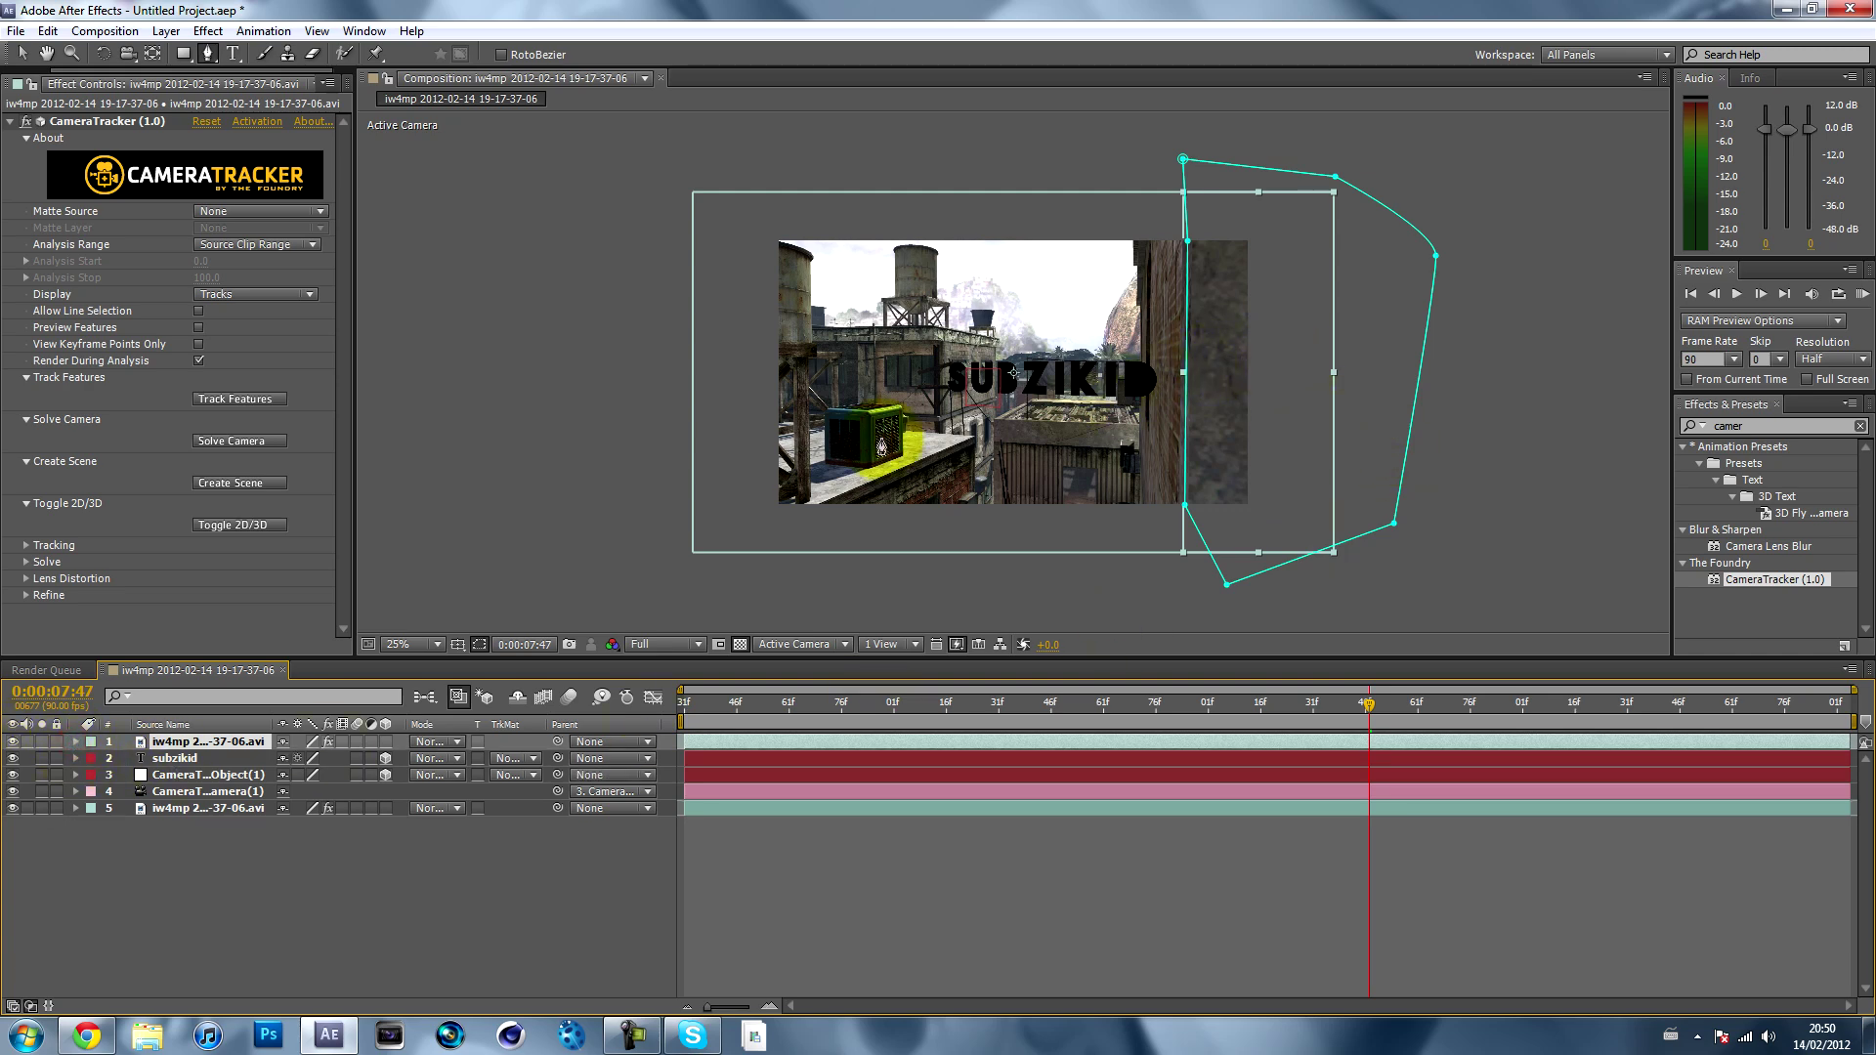
- Add the first Mask Path keyframe at 0:00:07:47 and step ahead to 0:00:07:52
key(m)
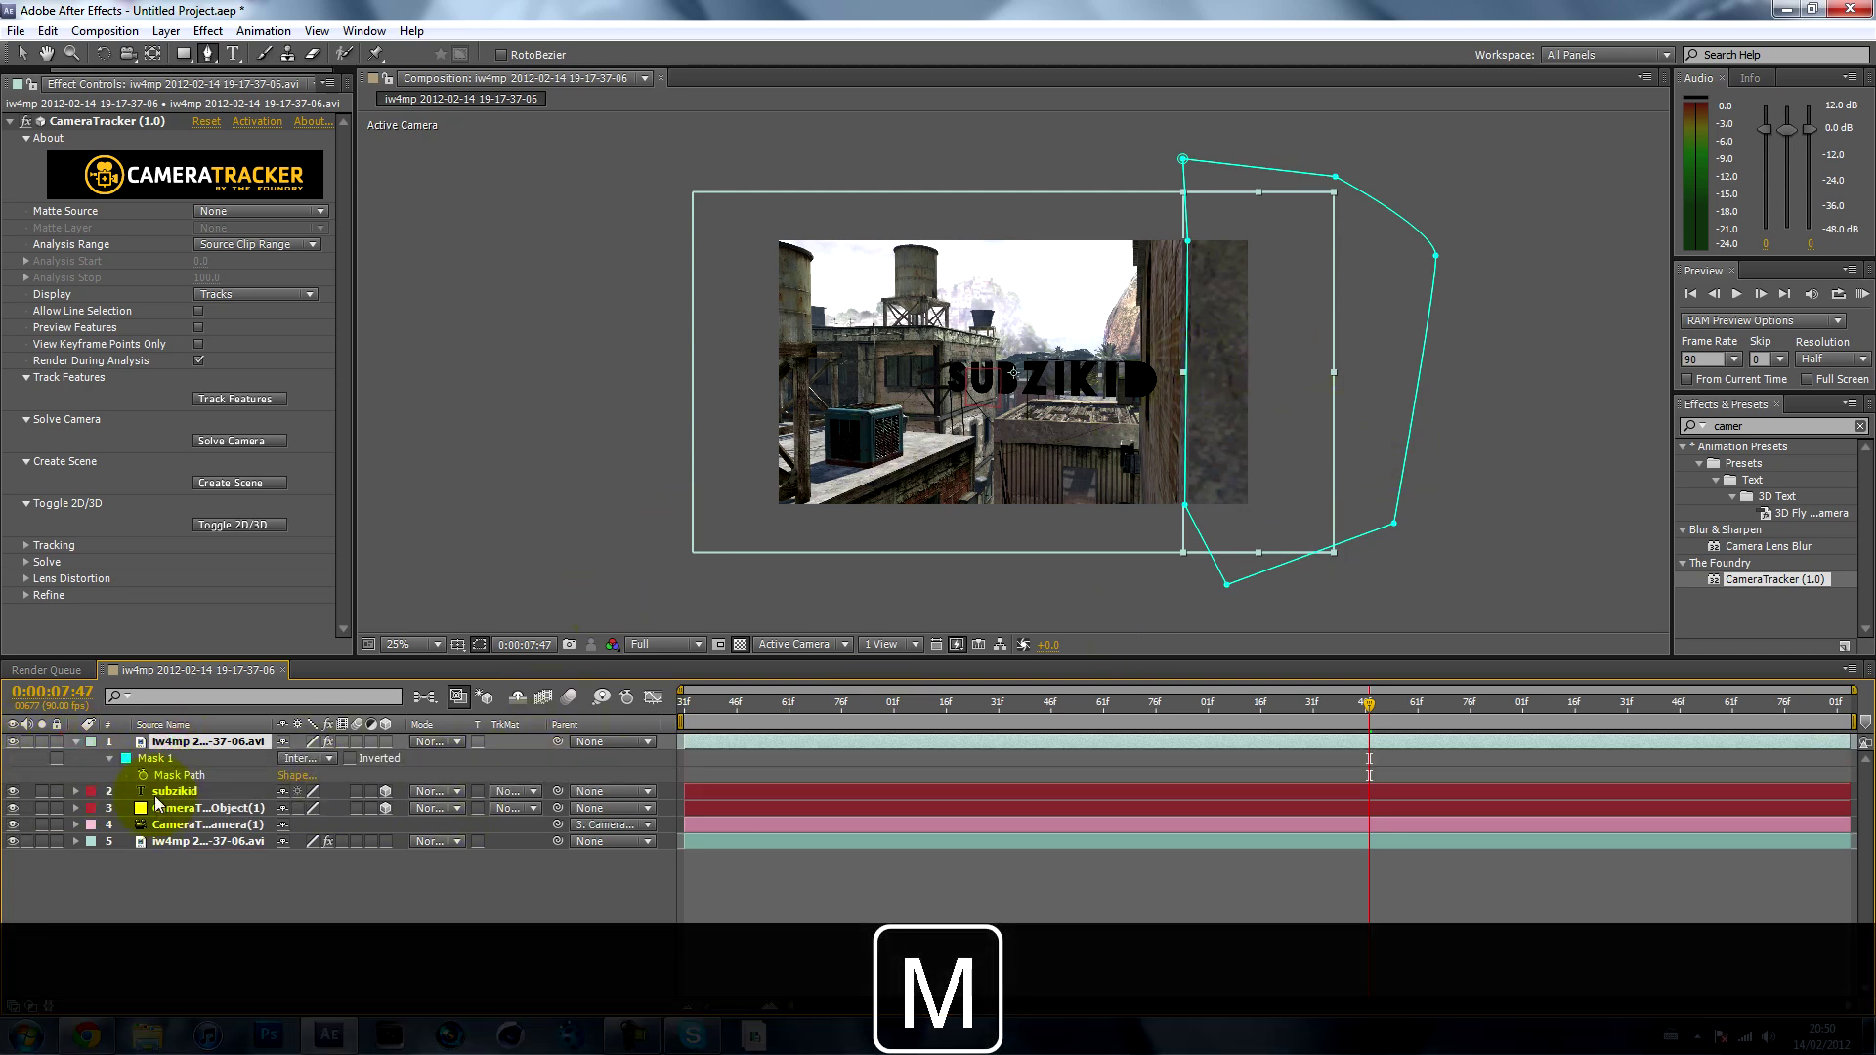
click(142, 776)
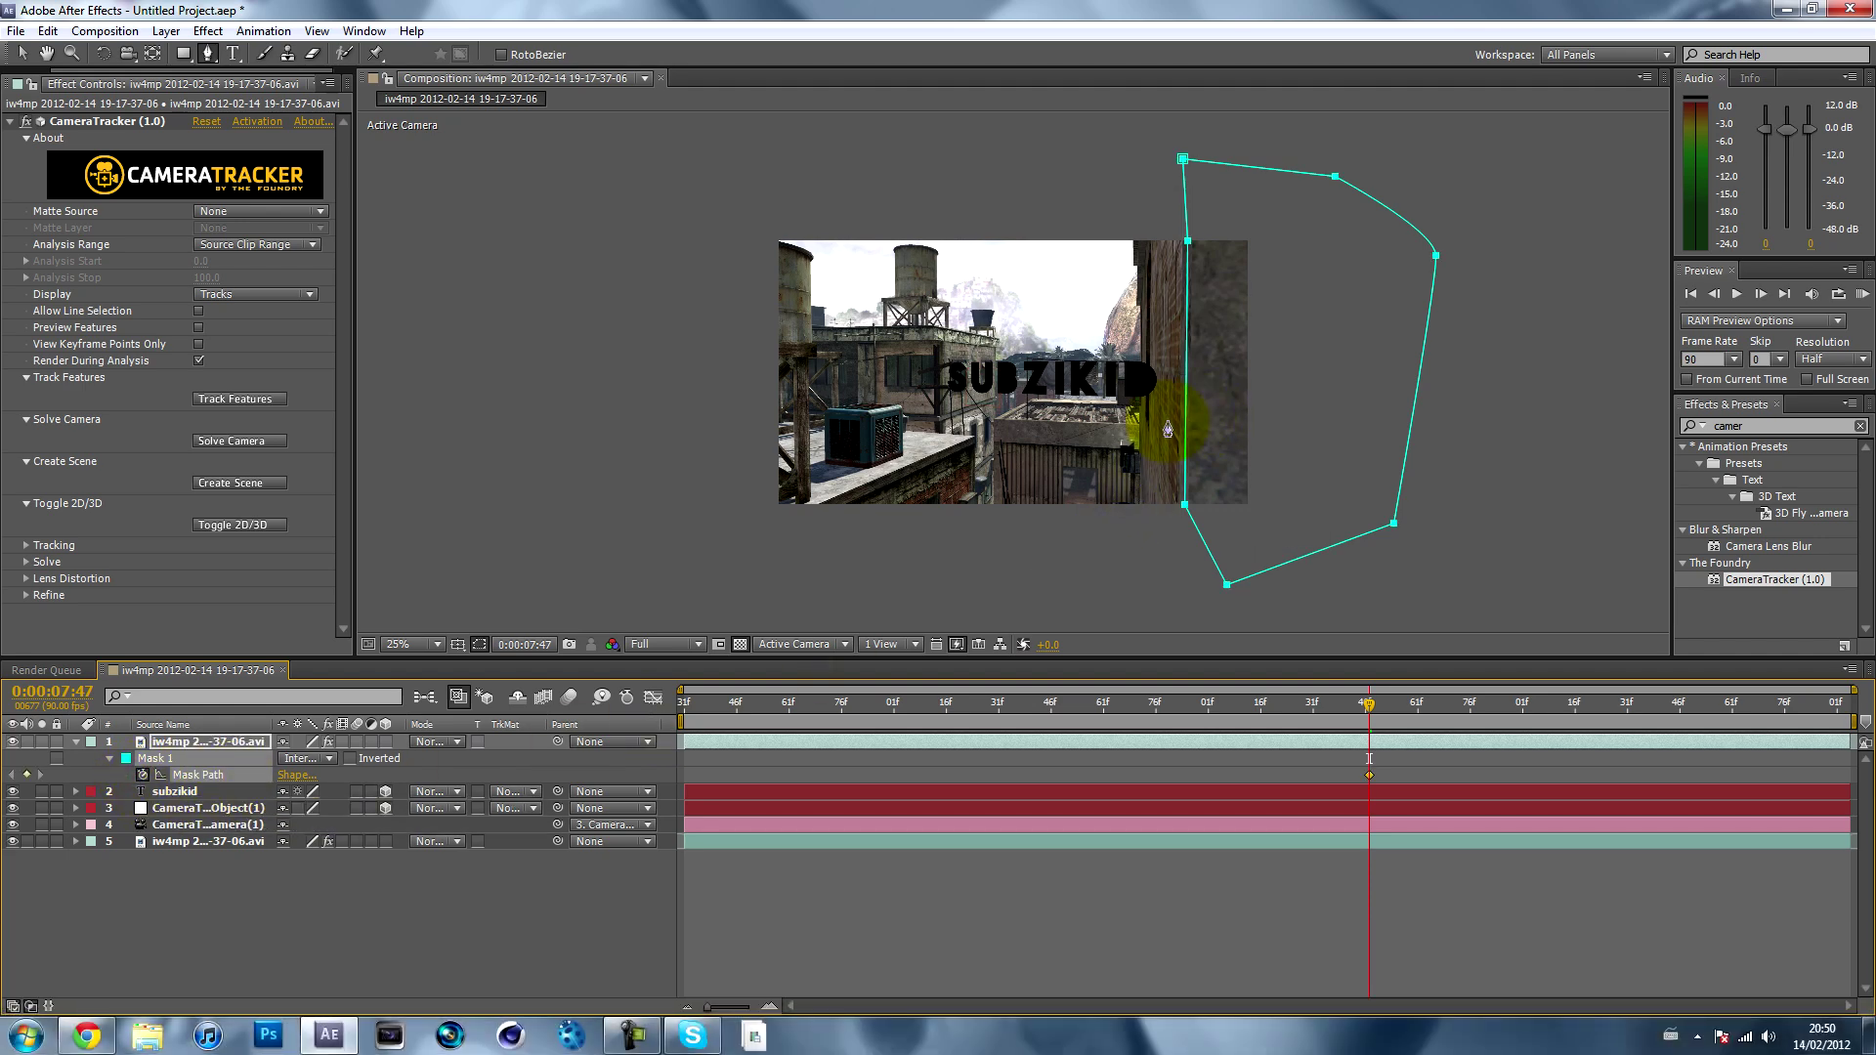
scroll(1167, 430, up, 1)
scroll(1237, 396, down, 1)
key(v)
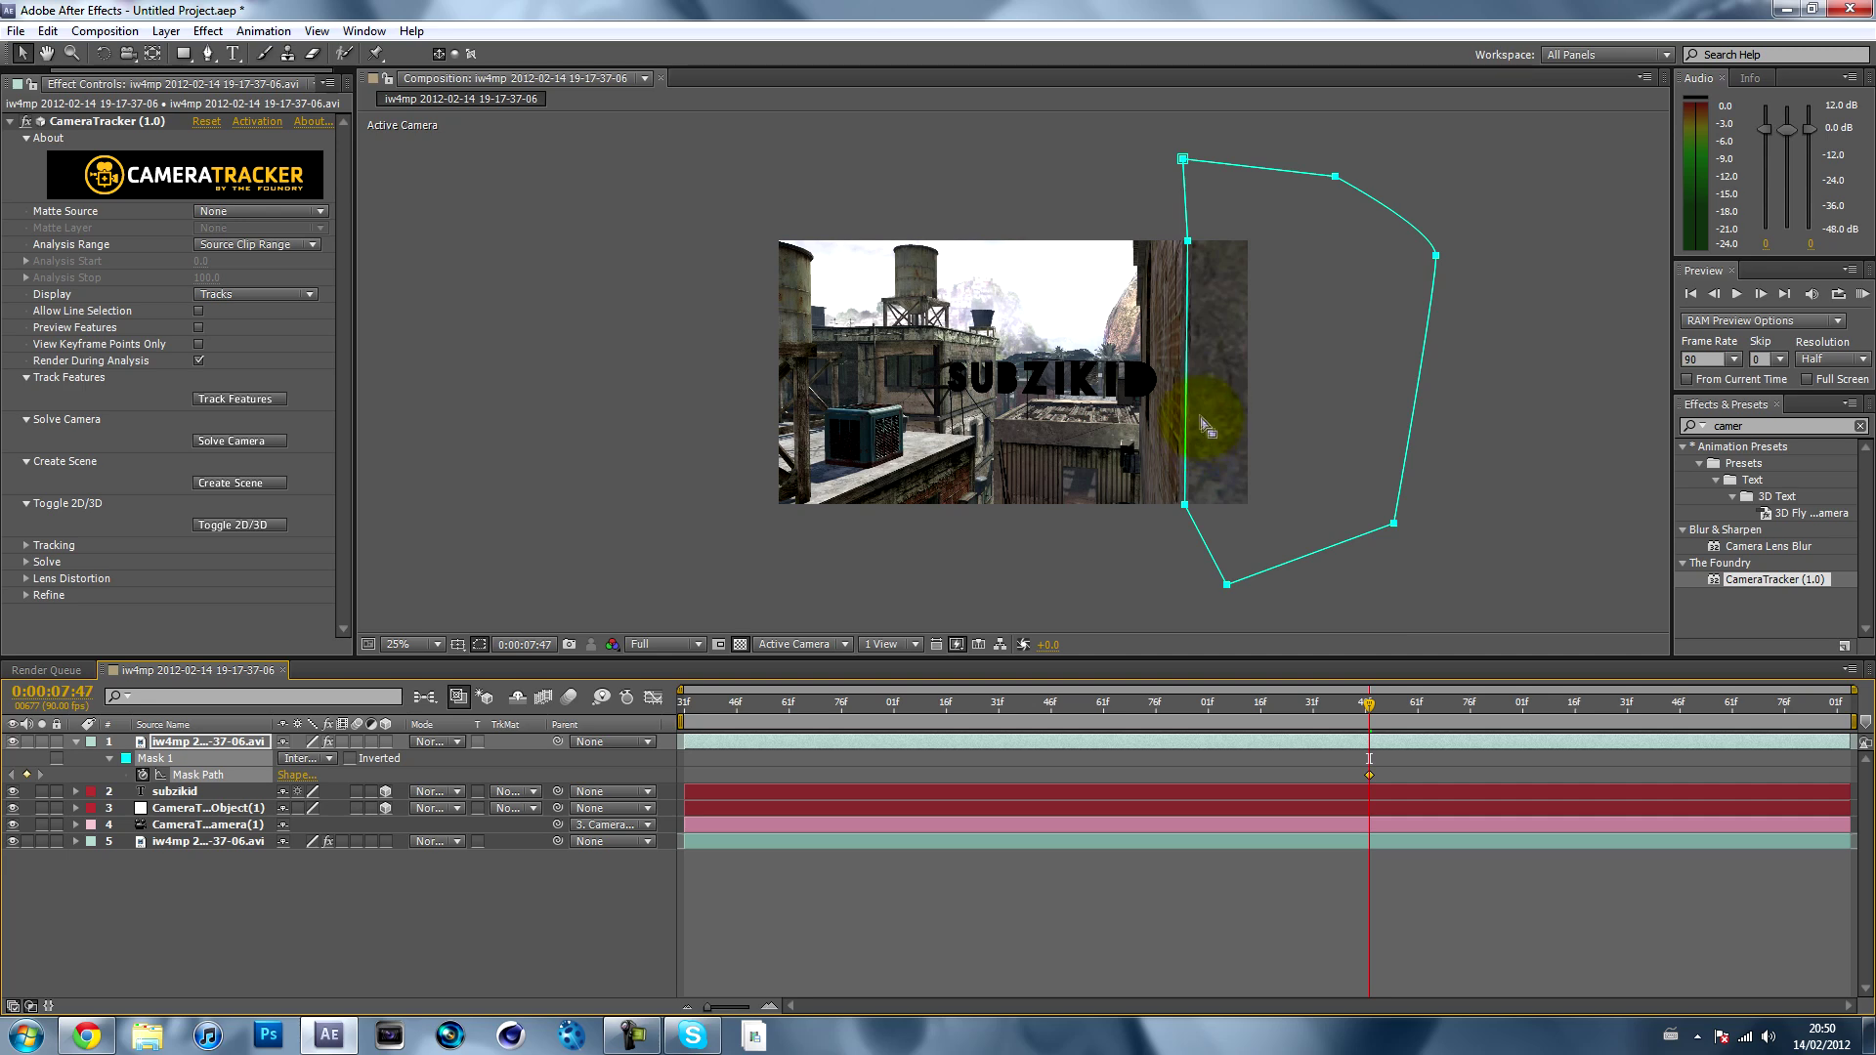
key(Page_Down)
key(Page_Down)
key(Page_Down)
key(Page_Down)
key(Page_Down)
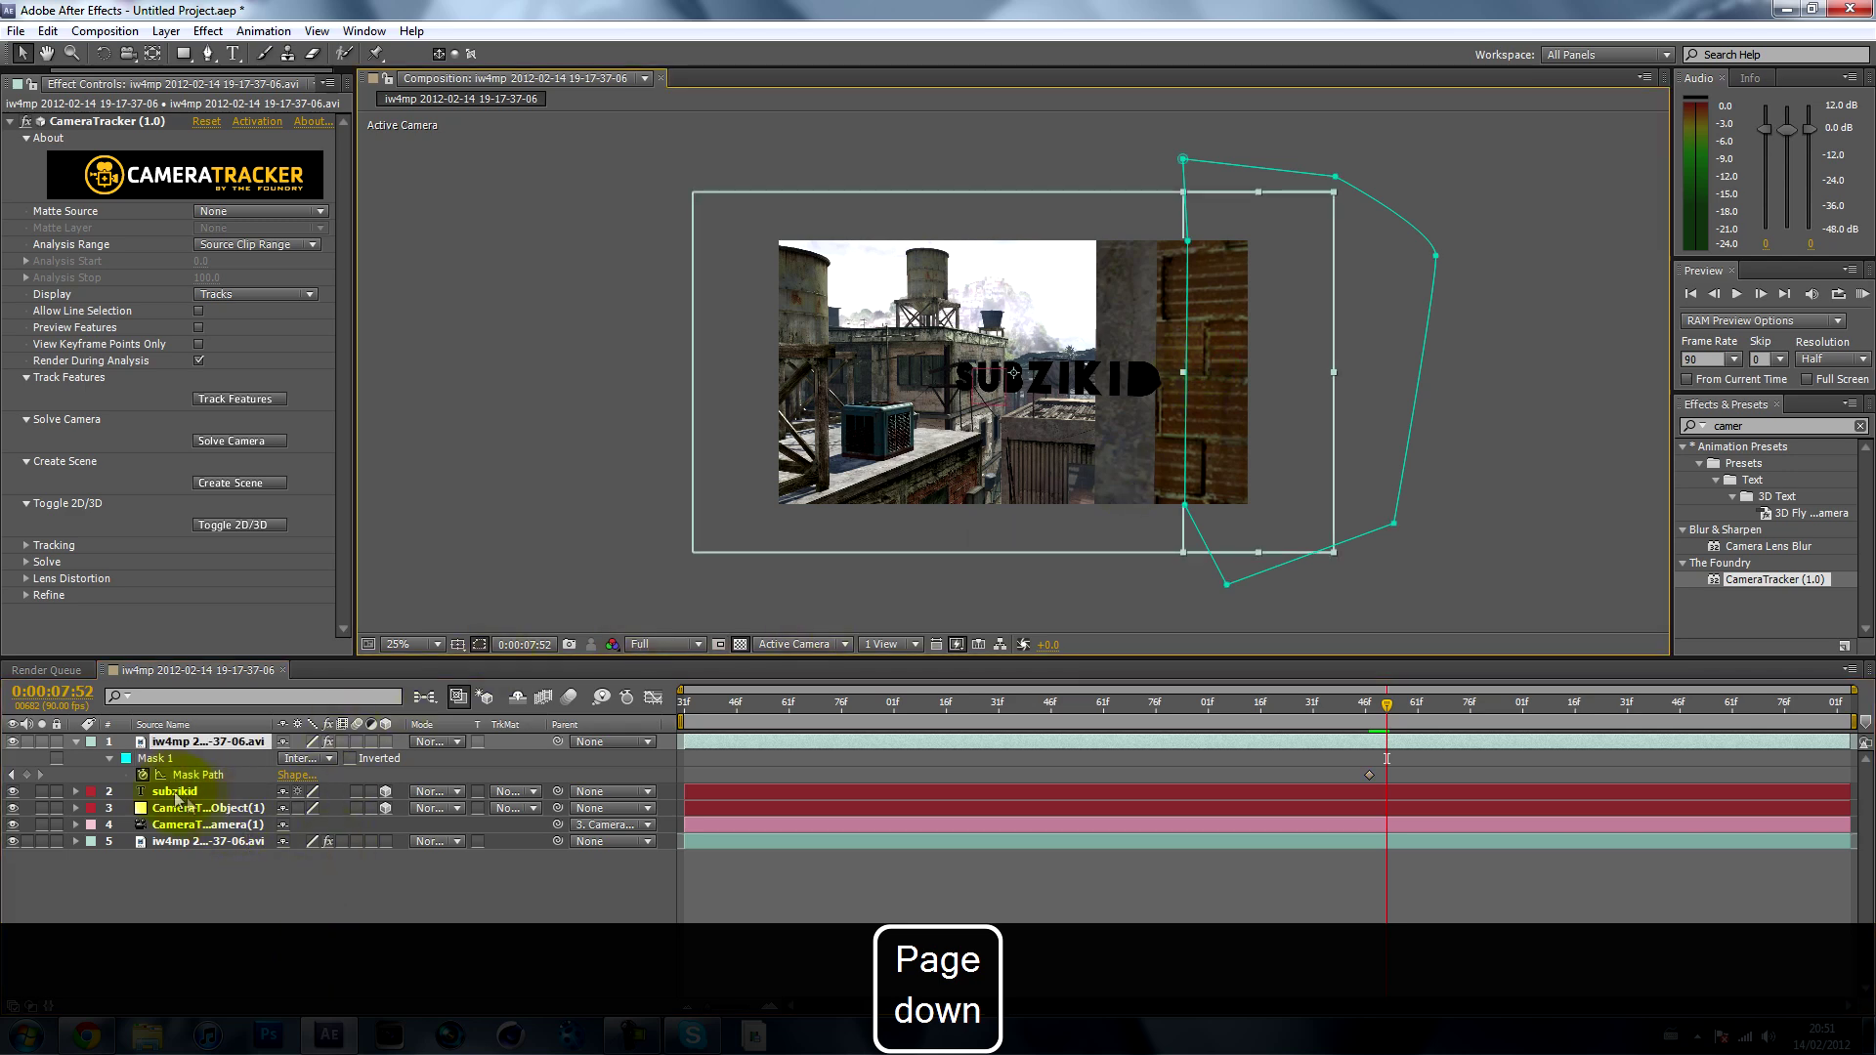
- Shift the mask left onto the wall edge at 0:00:07:52 and 0:00:07:57
click(167, 758)
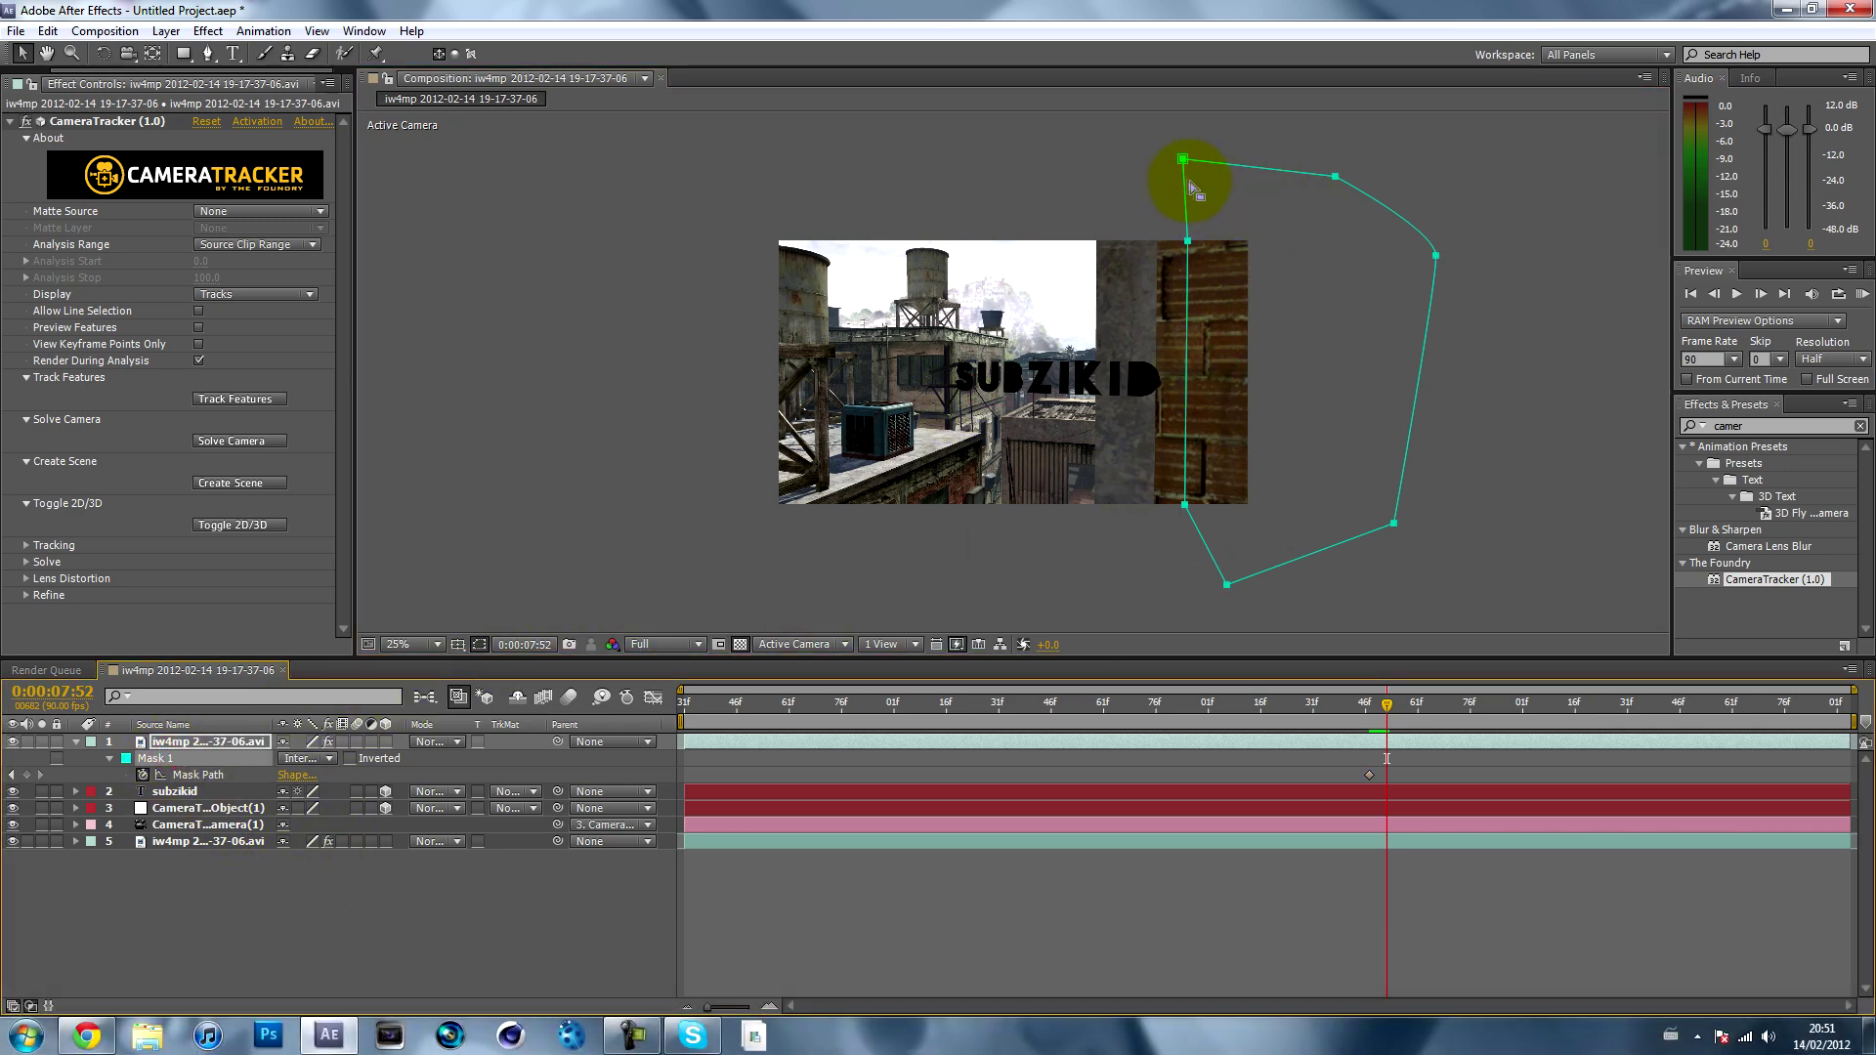
drag(1184, 300, 1098, 296)
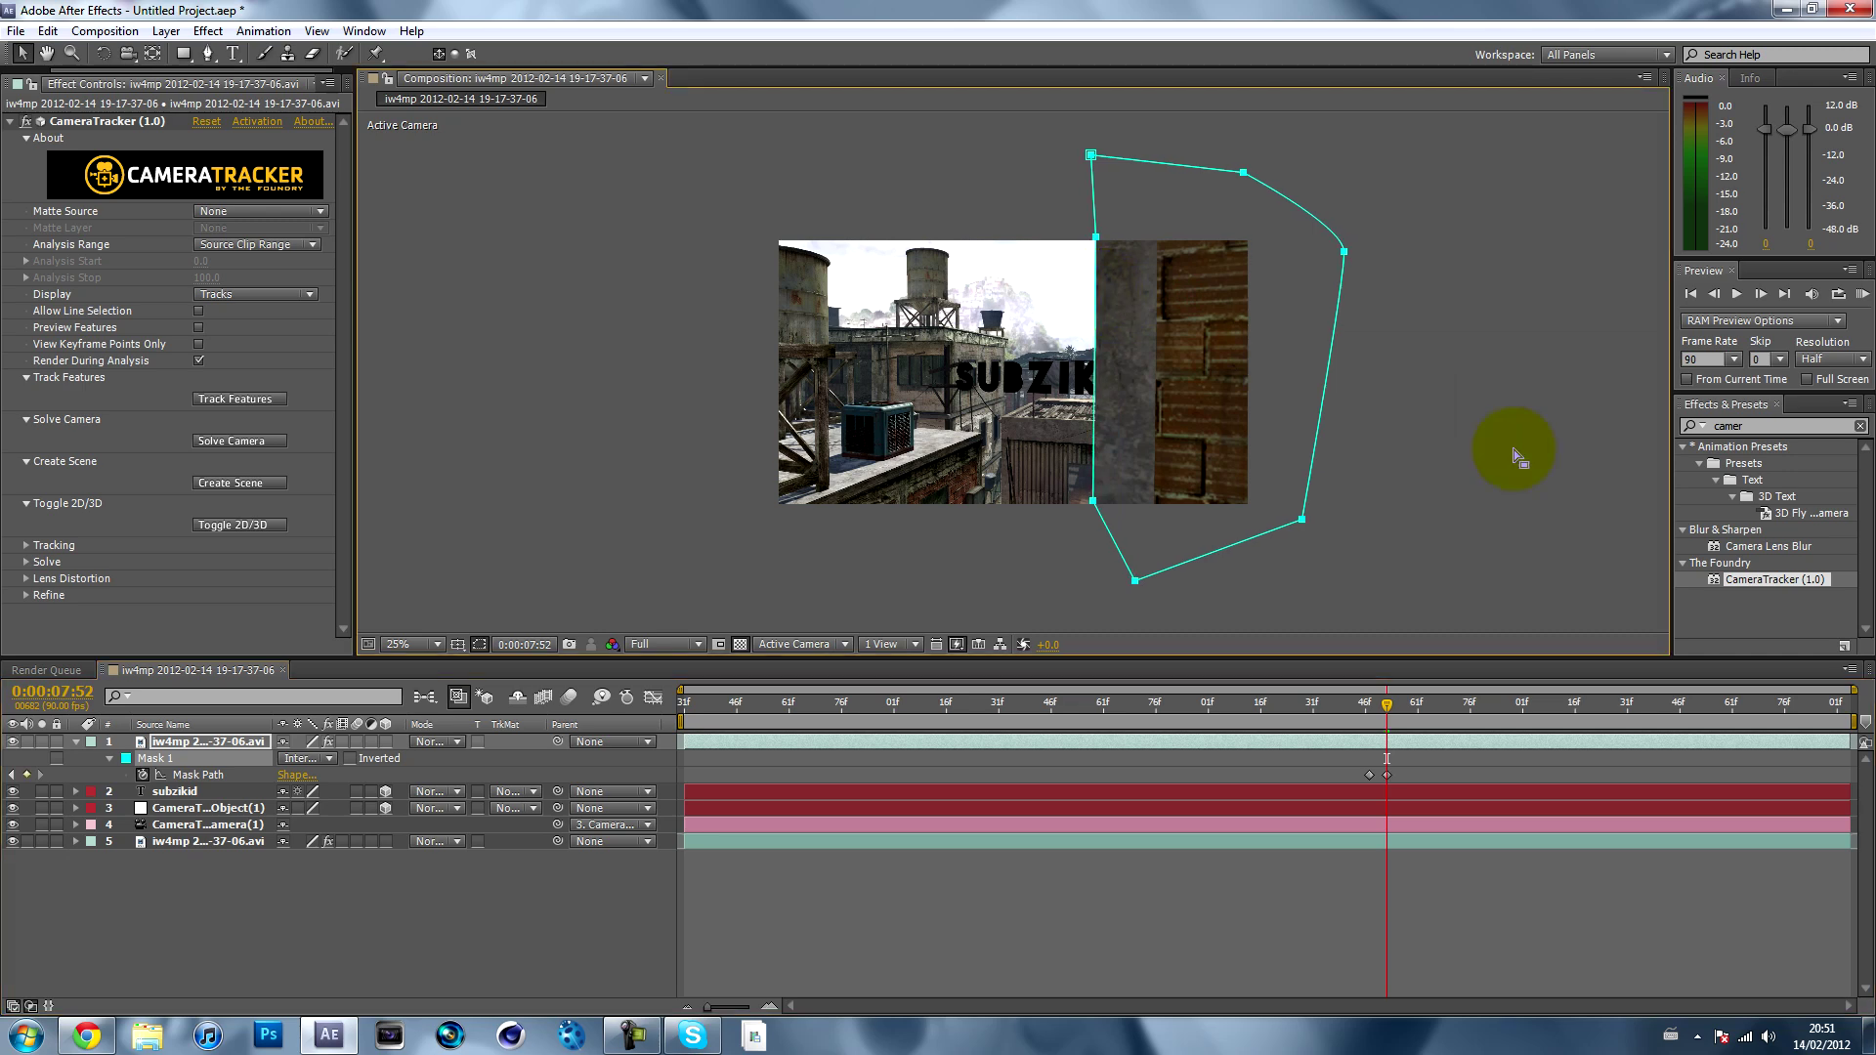
key(Page_Down)
key(Page_Down)
key(Page_Down)
key(Page_Down)
key(Page_Down)
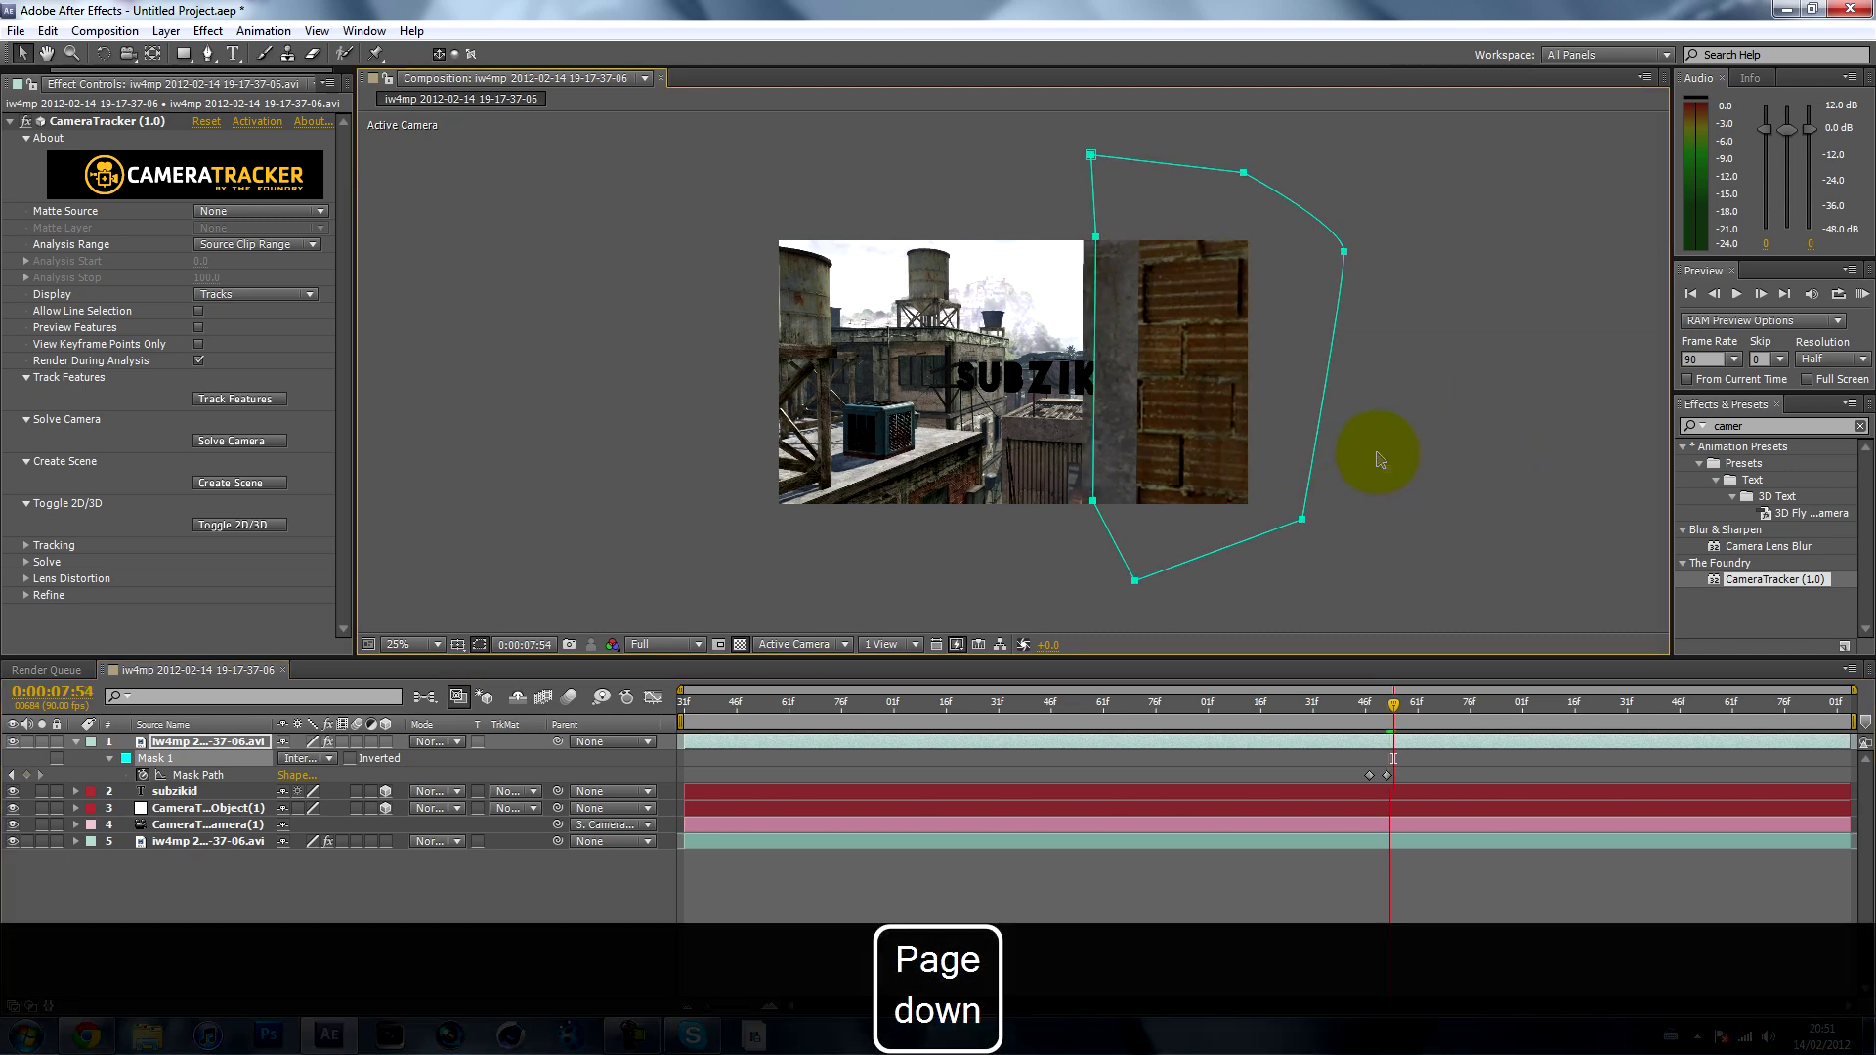
drag(1099, 422, 1062, 422)
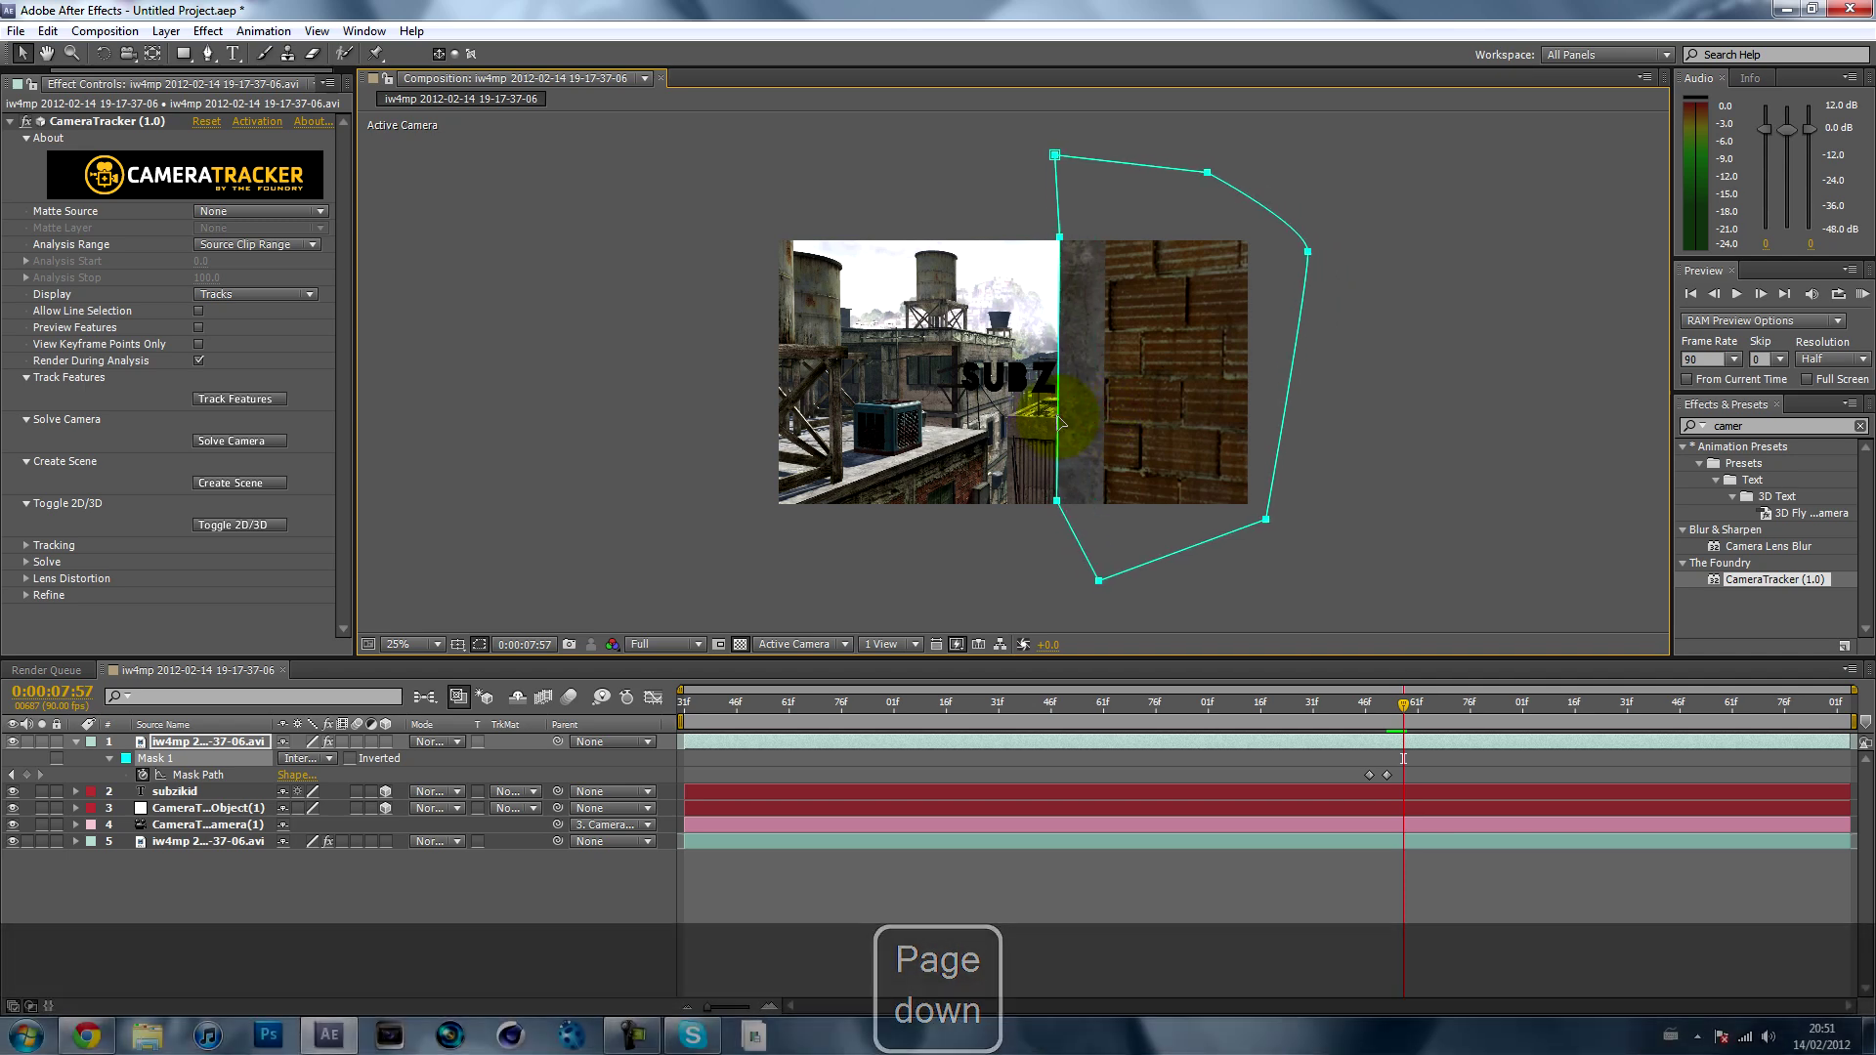
key(period)
drag(1099, 195, 1196, 375)
- Keep the mask edge on the wall at 0:00:07:62, 0:00:07:67 and 0:00:07:72
key(Page_Down)
key(Page_Down)
key(Page_Down)
key(Page_Down)
key(Page_Down)
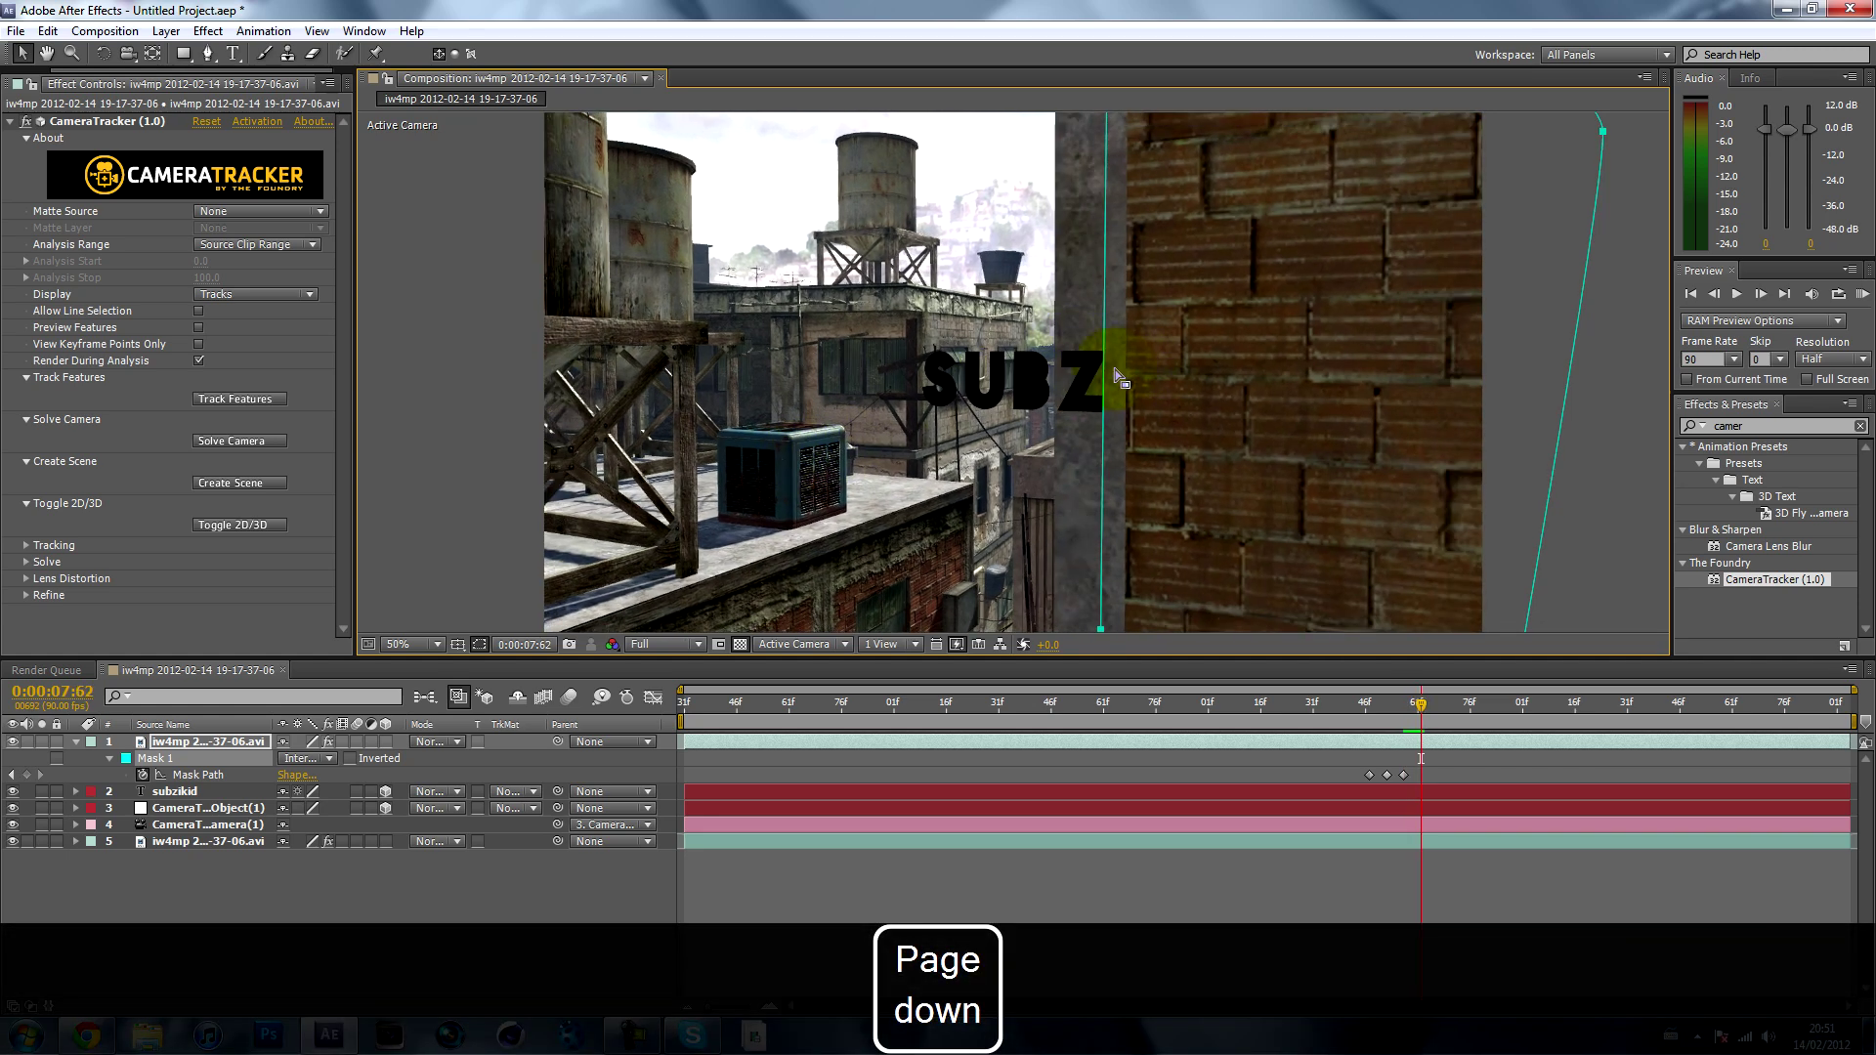
drag(1111, 376, 1058, 373)
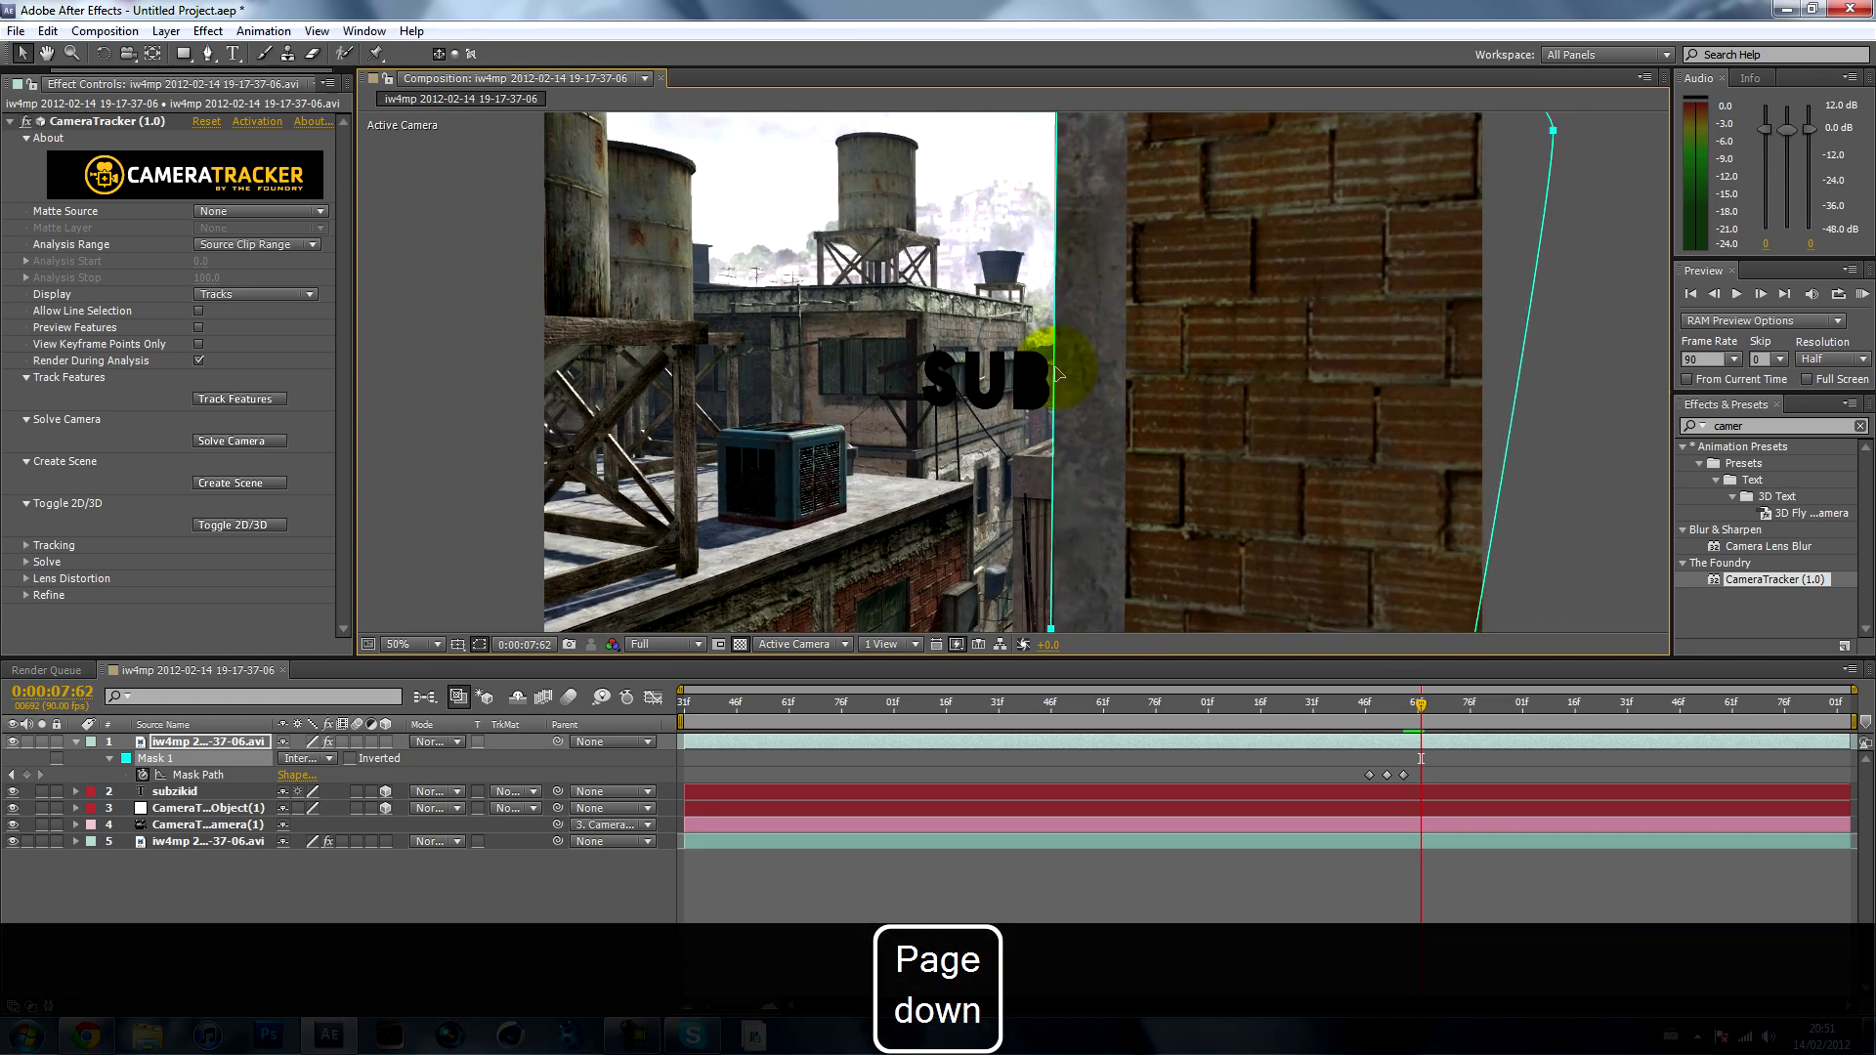
key(Page_Down)
key(Page_Down)
key(Page_Down)
key(Page_Down)
key(Page_Down)
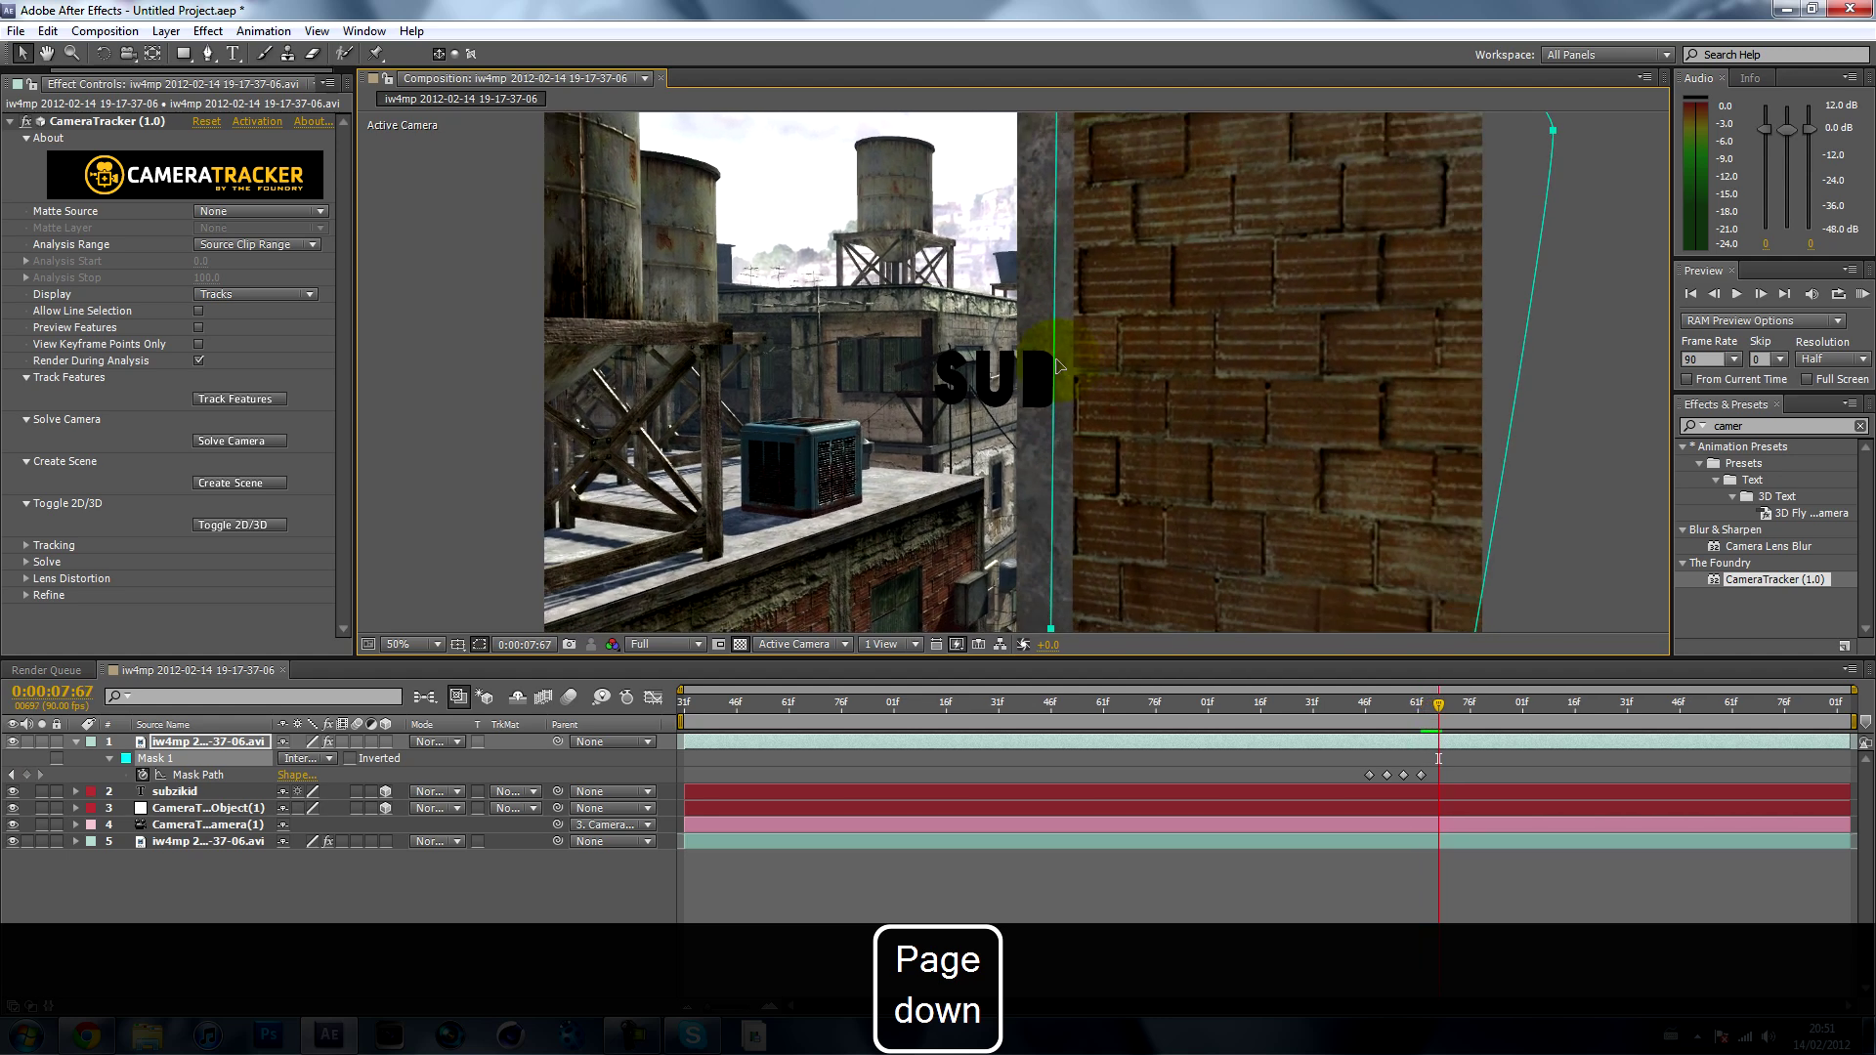
drag(1060, 369, 1017, 365)
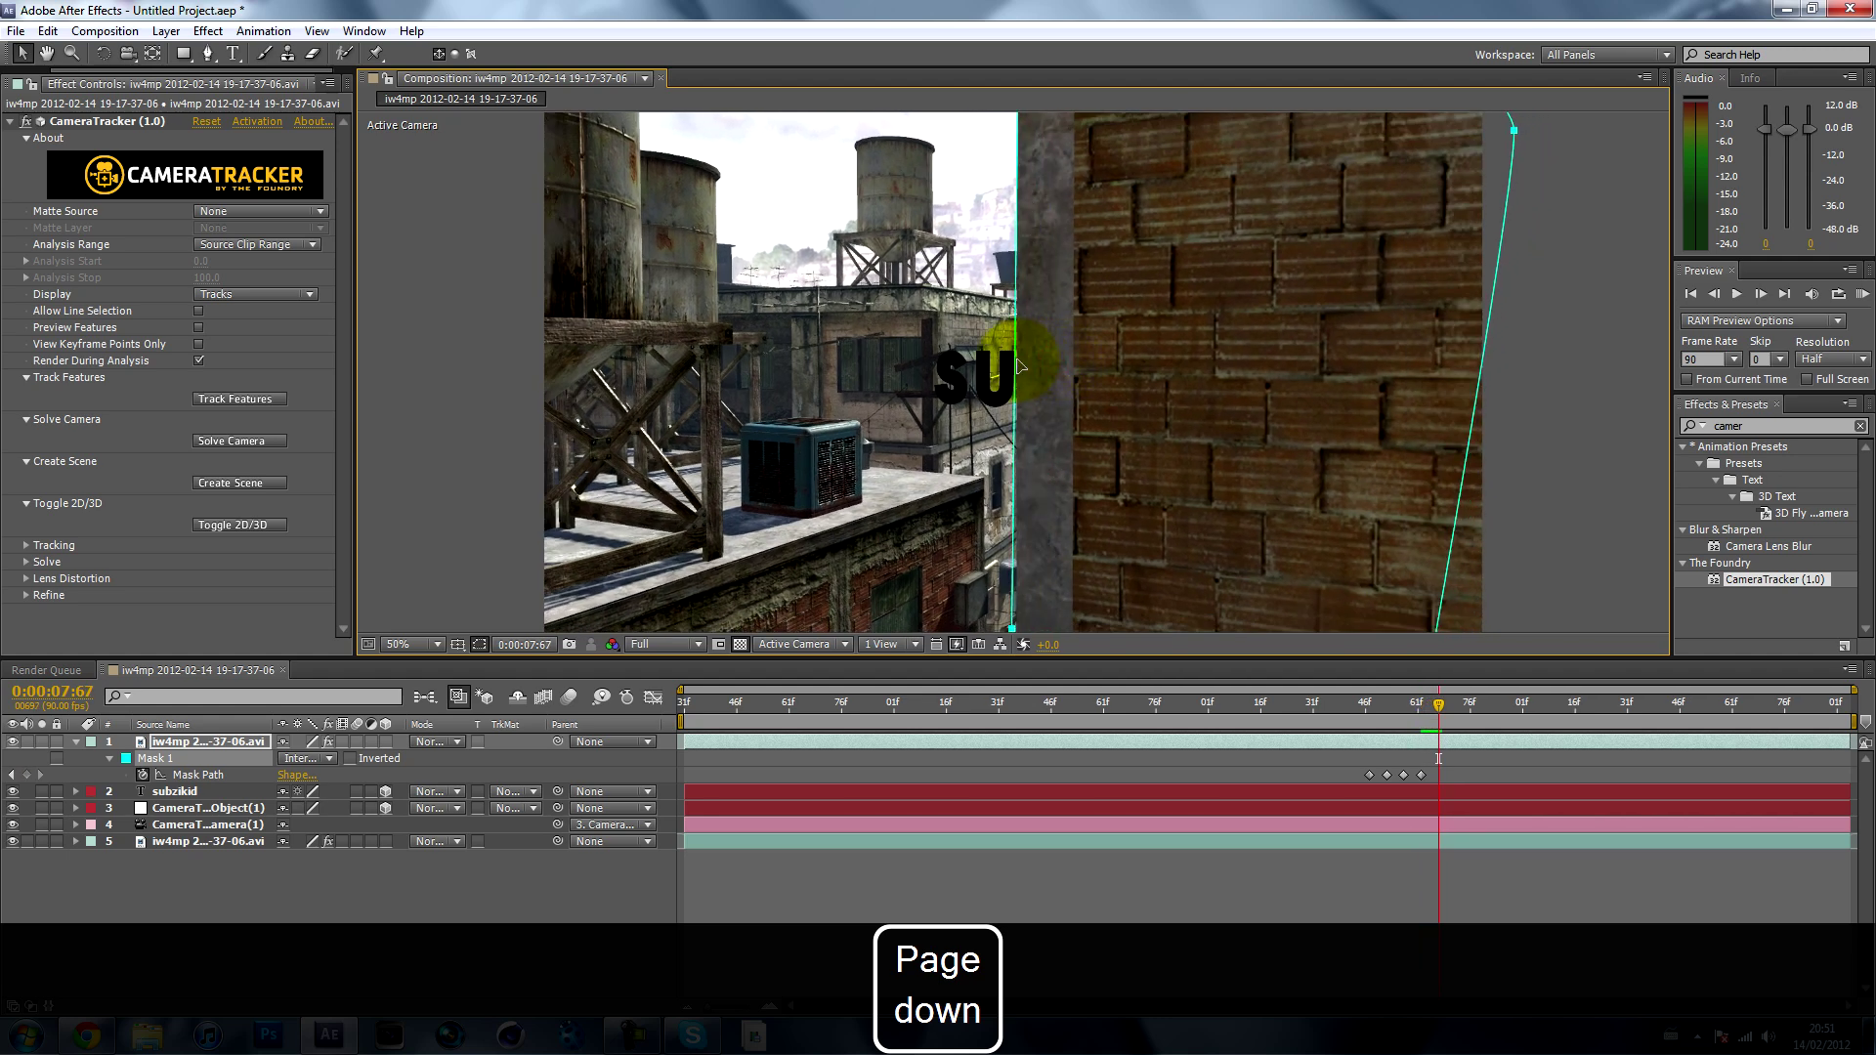
key(Page_Down)
key(Page_Down)
key(Page_Down)
key(Page_Down)
key(Page_Down)
drag(1017, 364, 1007, 368)
mouse_move(1007, 175)
mouse_down()
mouse_move(1009, 123)
mouse_move(991, 172)
mouse_move(999, 479)
mouse_move(1018, 25)
mouse_move(992, 533)
mouse_up()
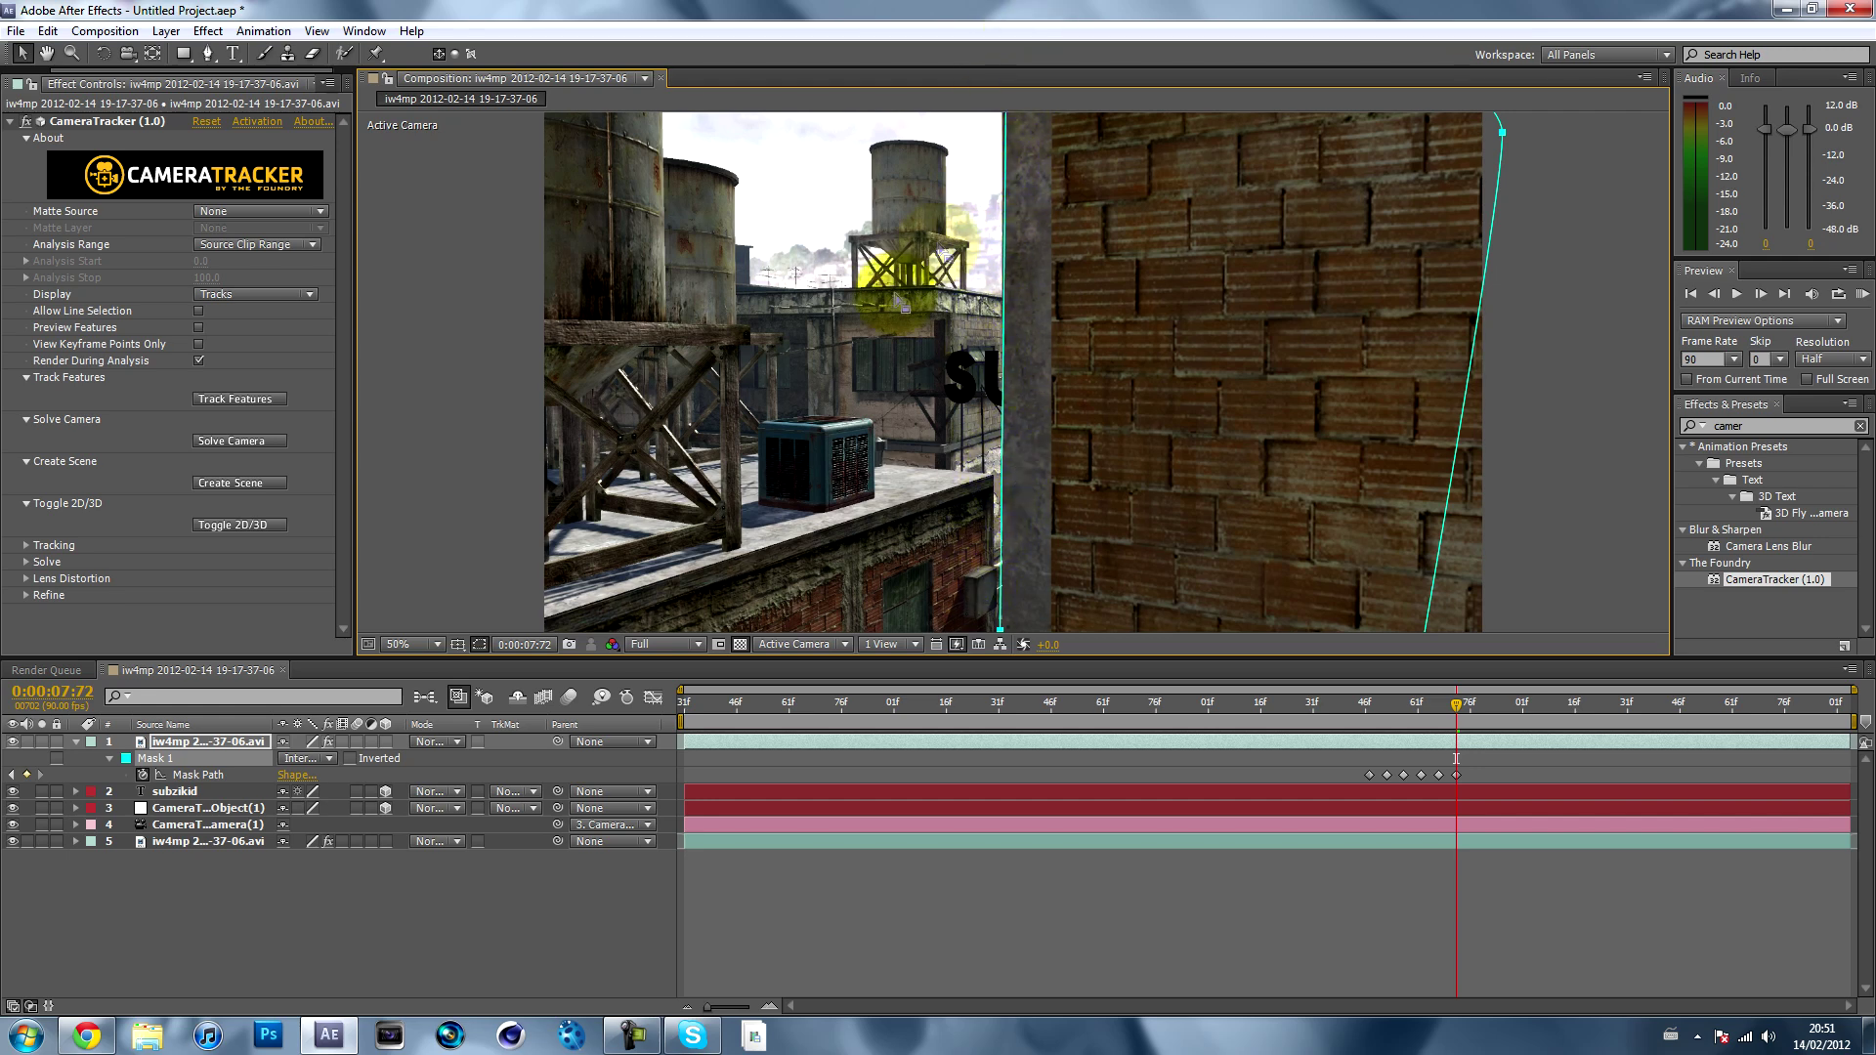
- Add a vertex on the mask's left edge and nudge the bottom vertex right to hug the wall
key(comma)
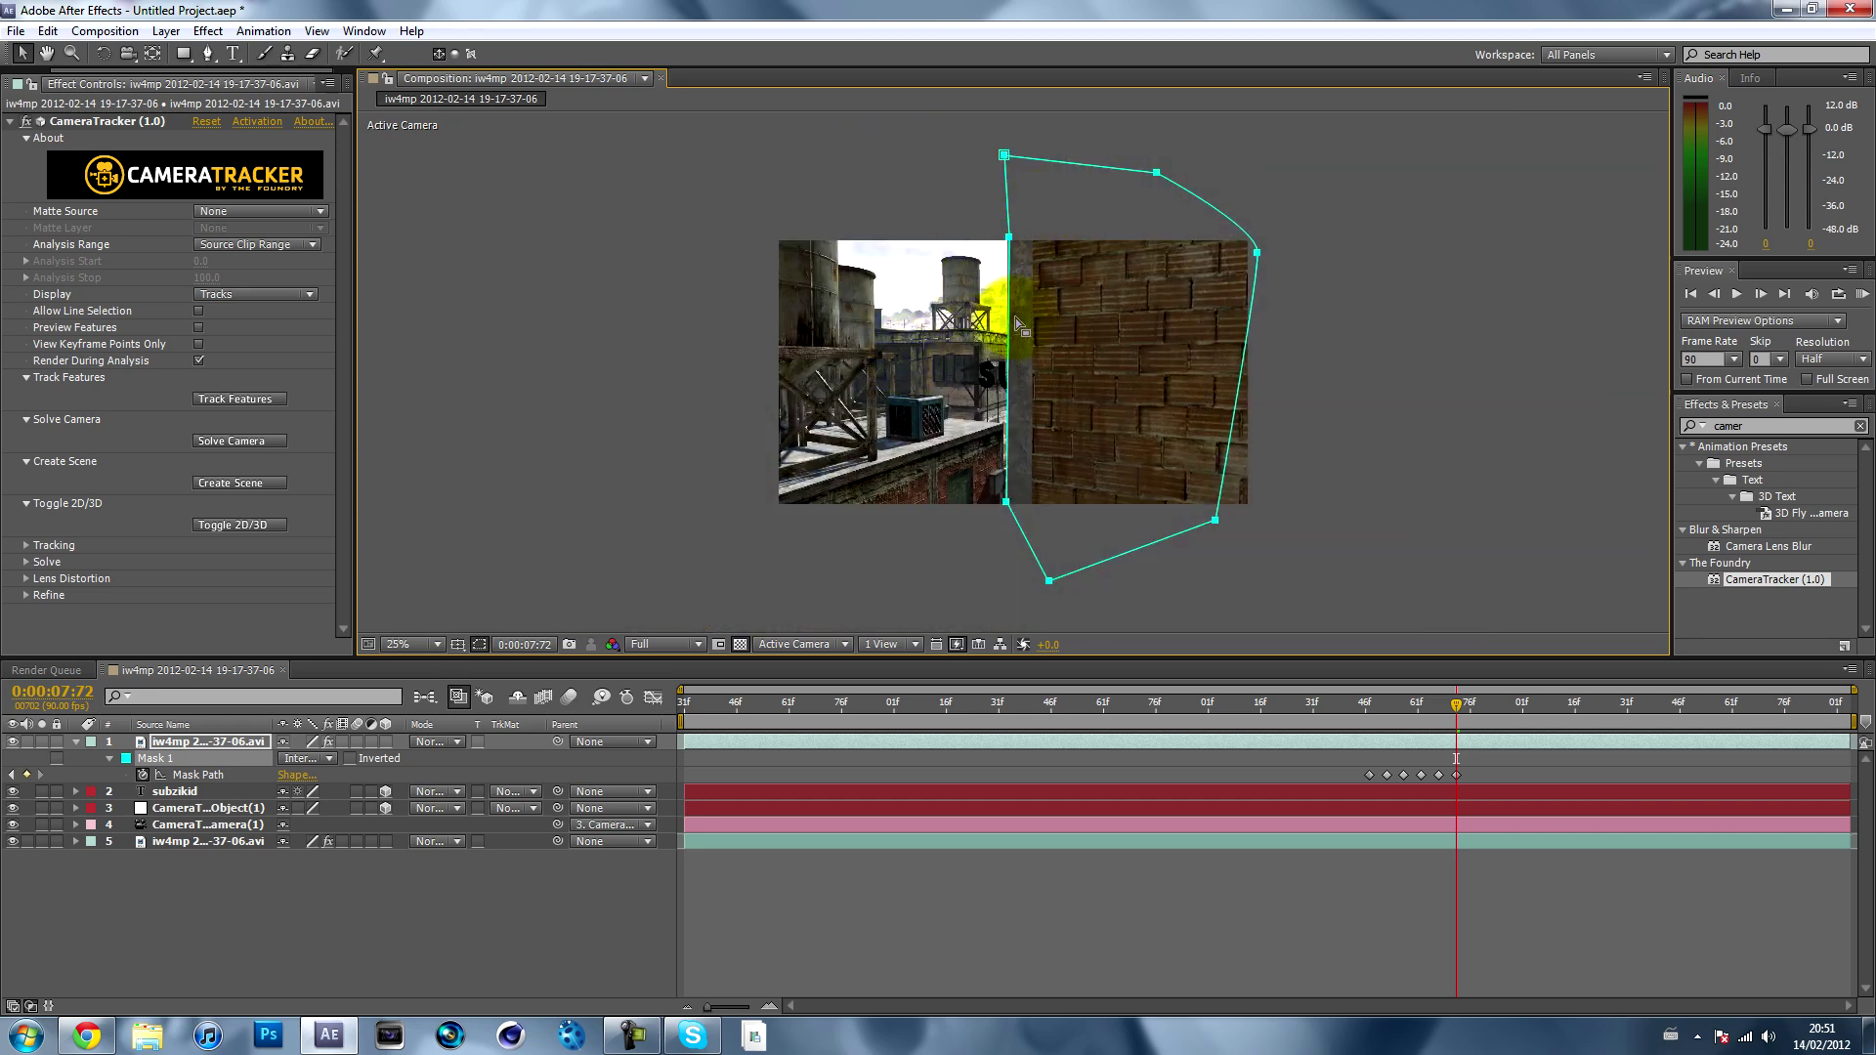
key(period)
key(comma)
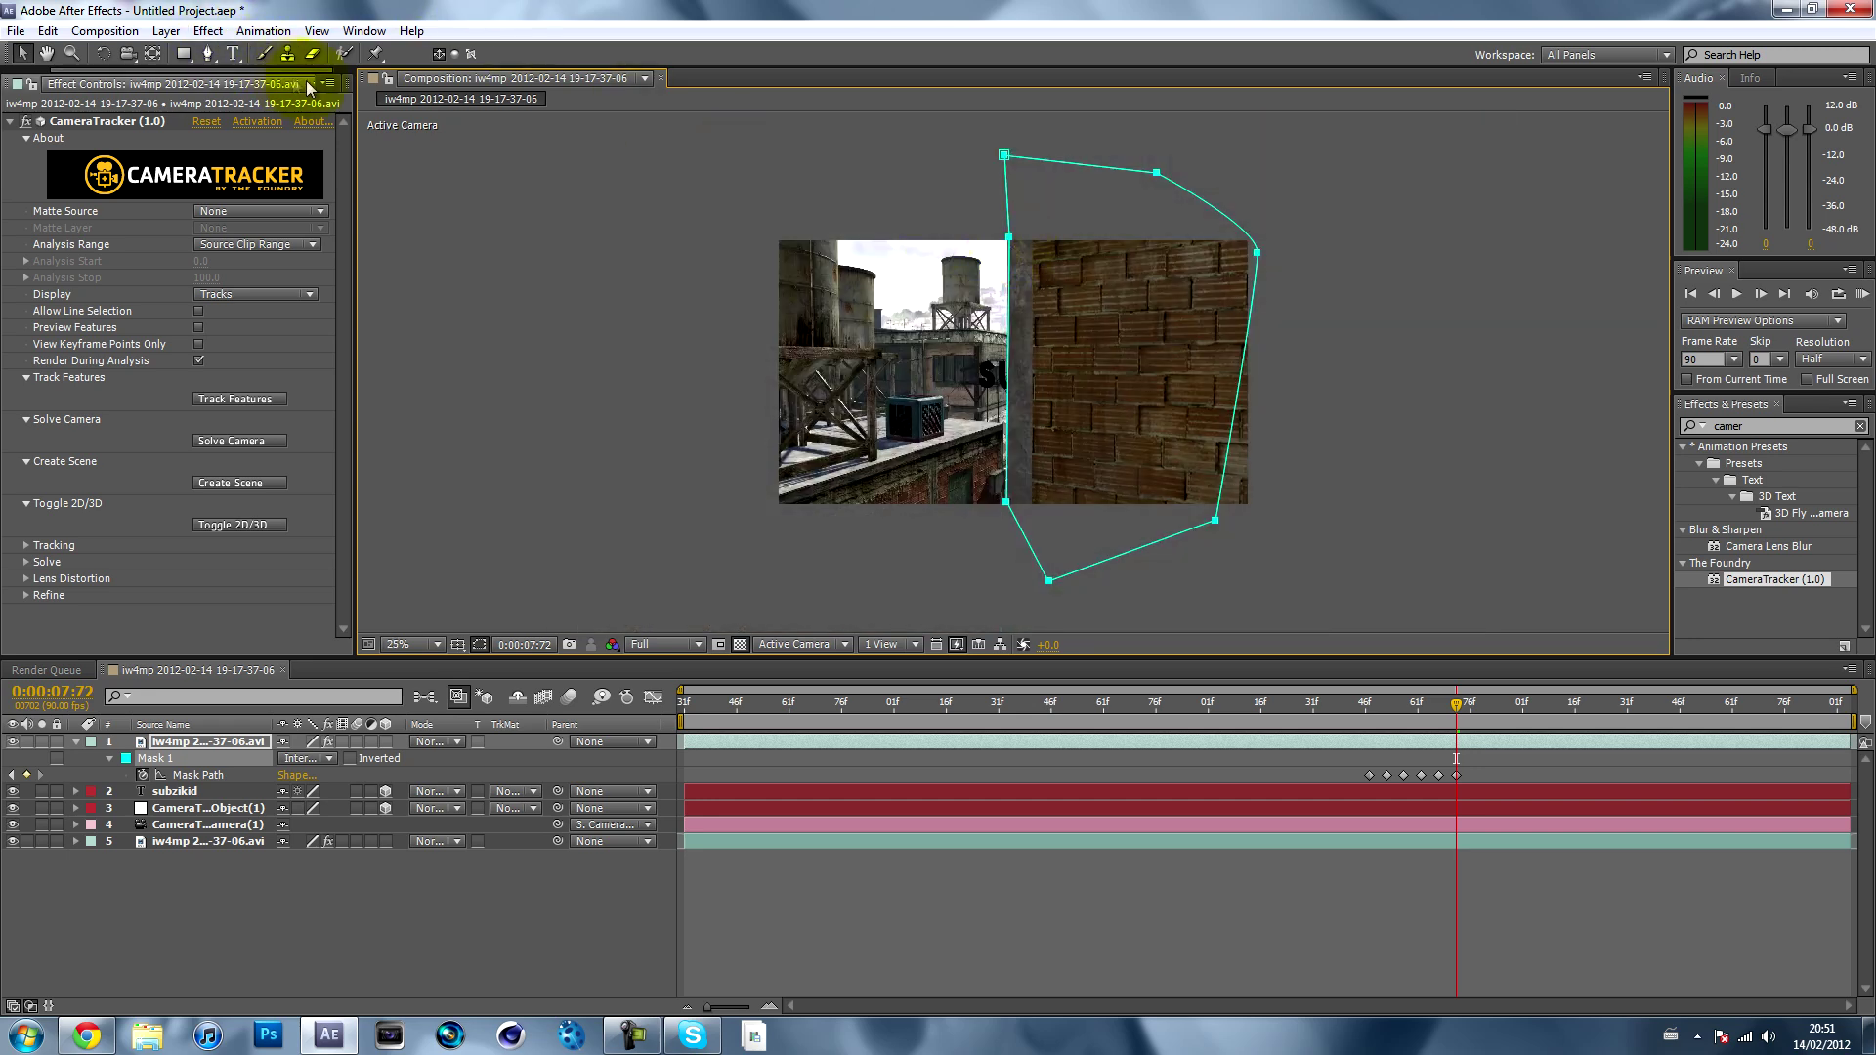
click(208, 55)
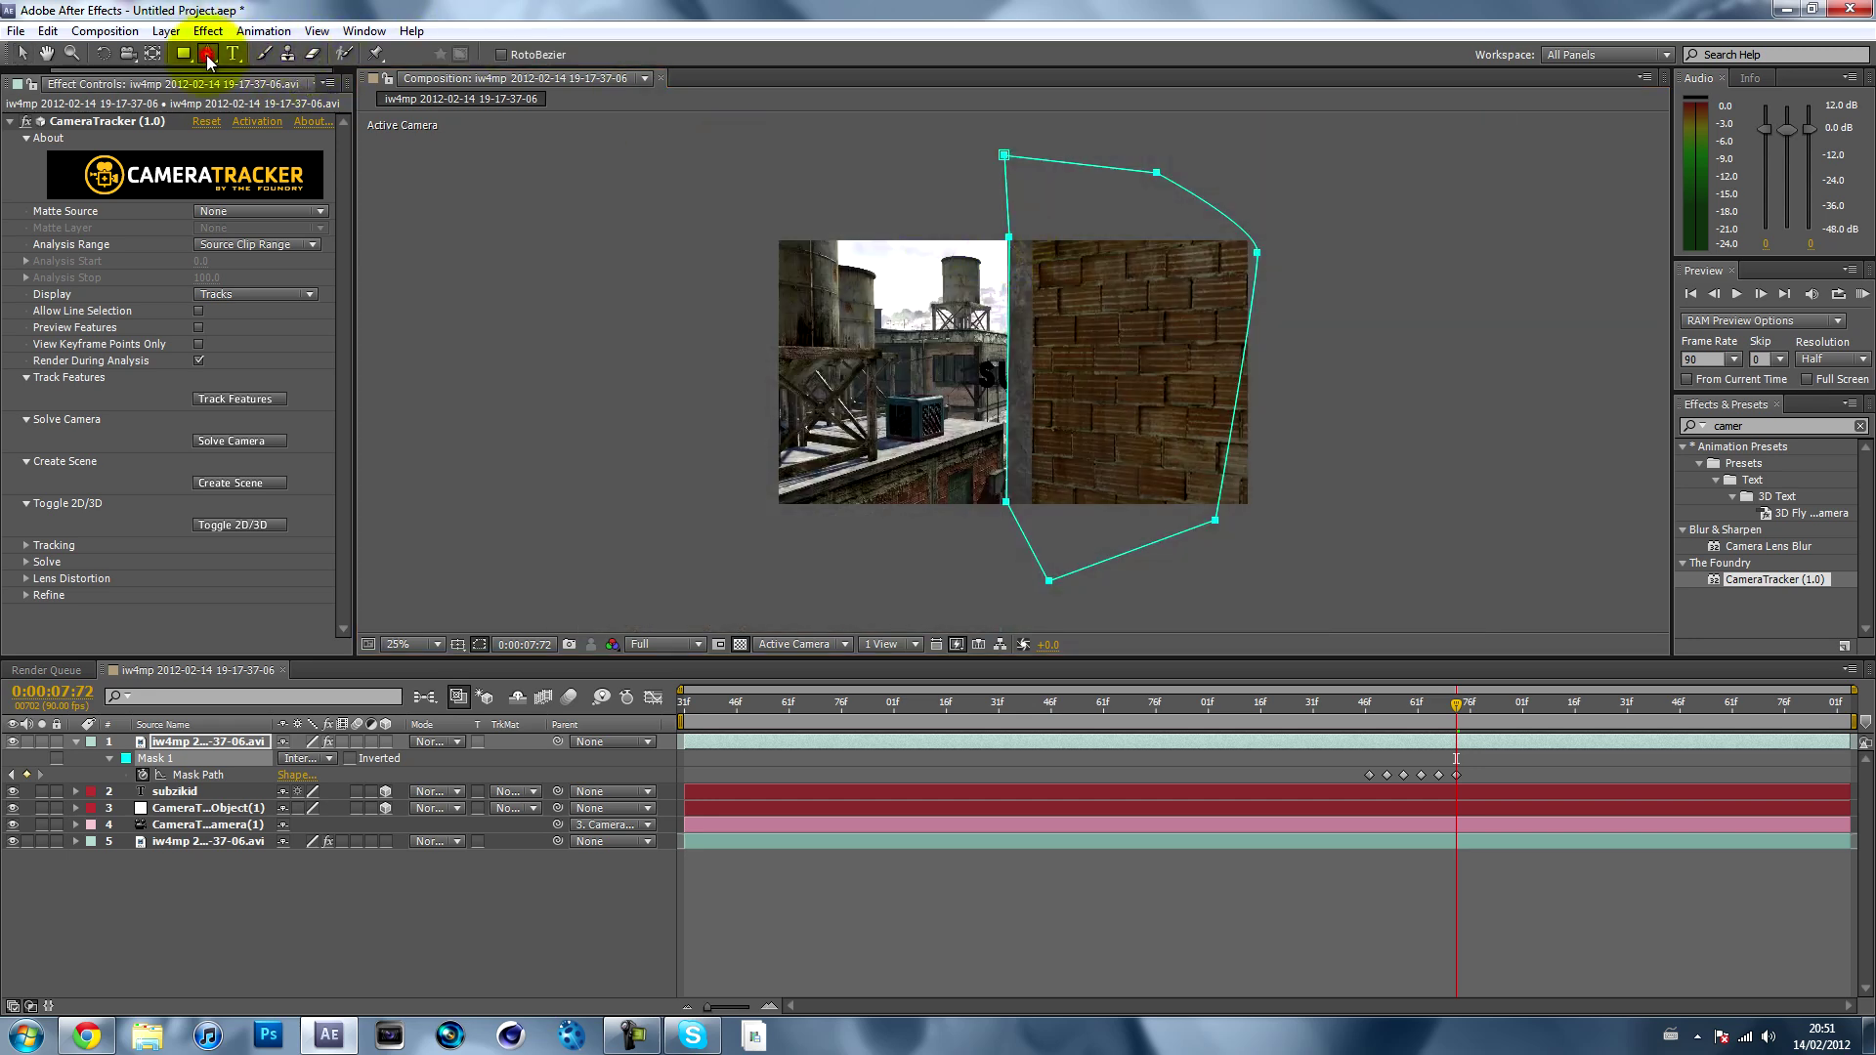
click(1009, 271)
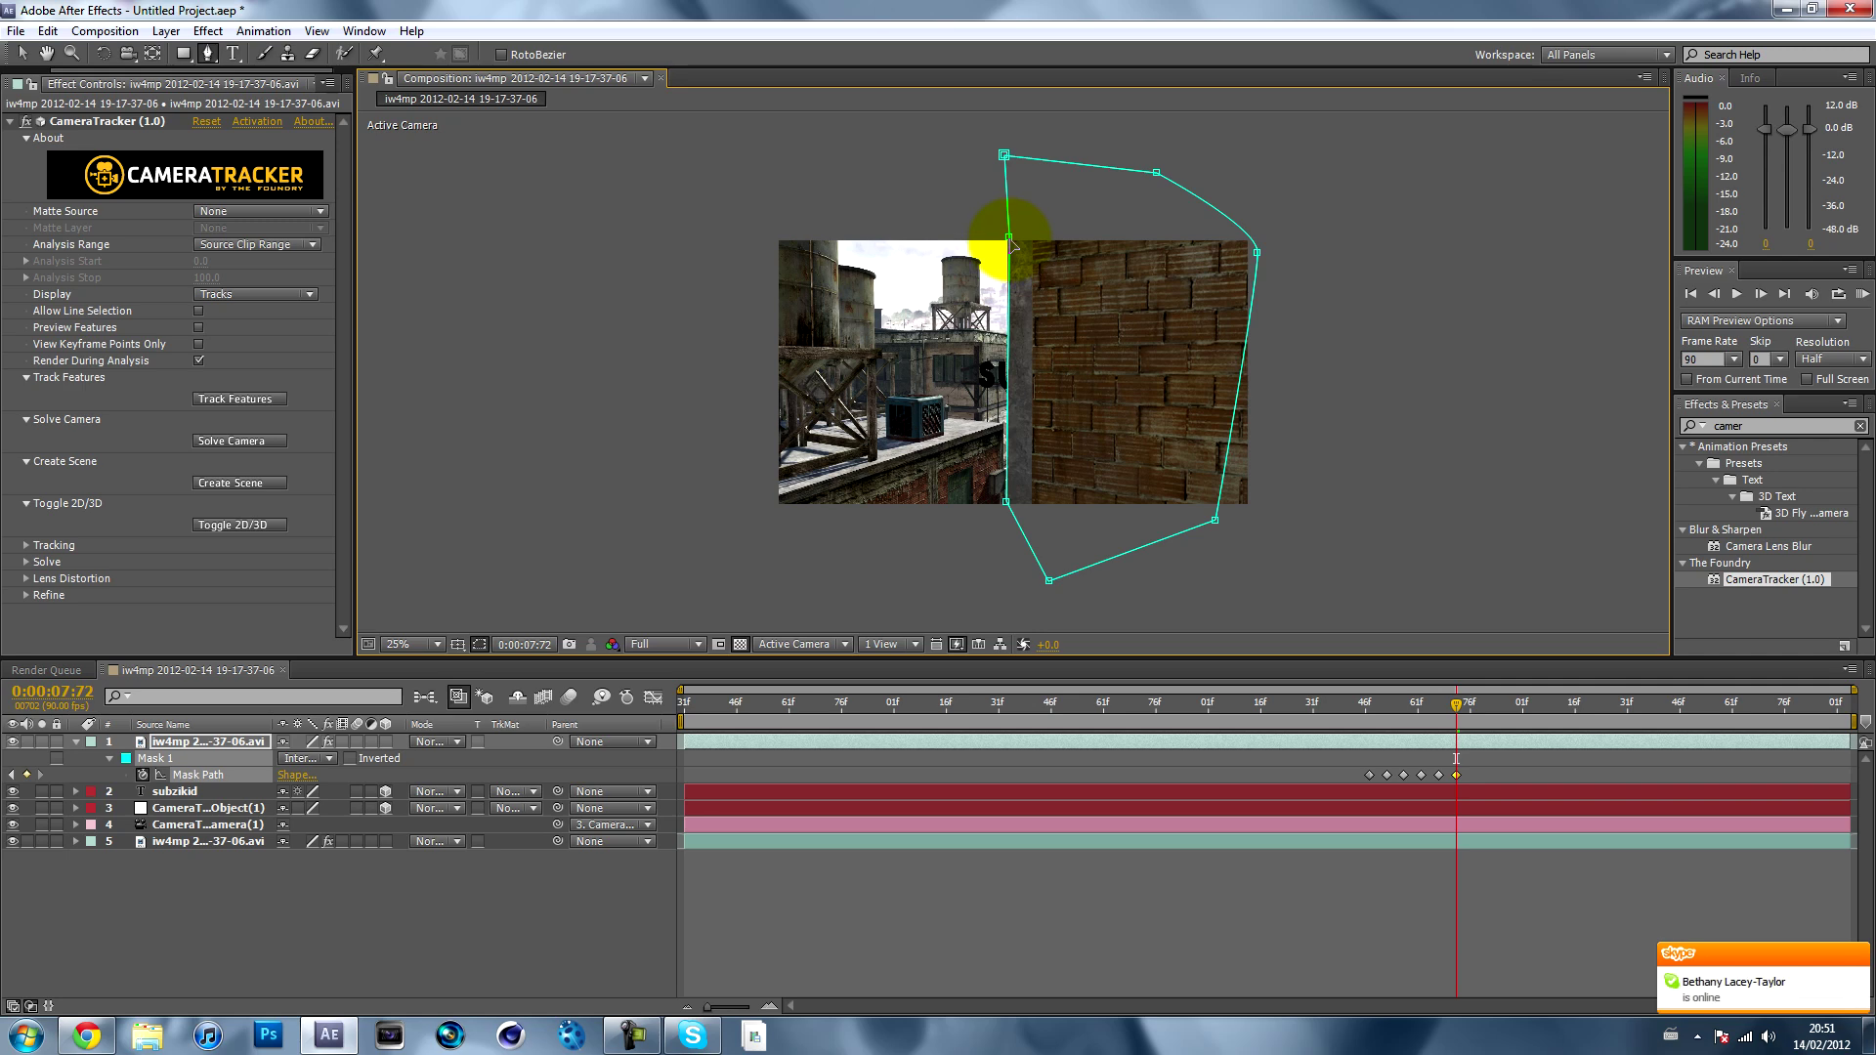
click(1008, 238)
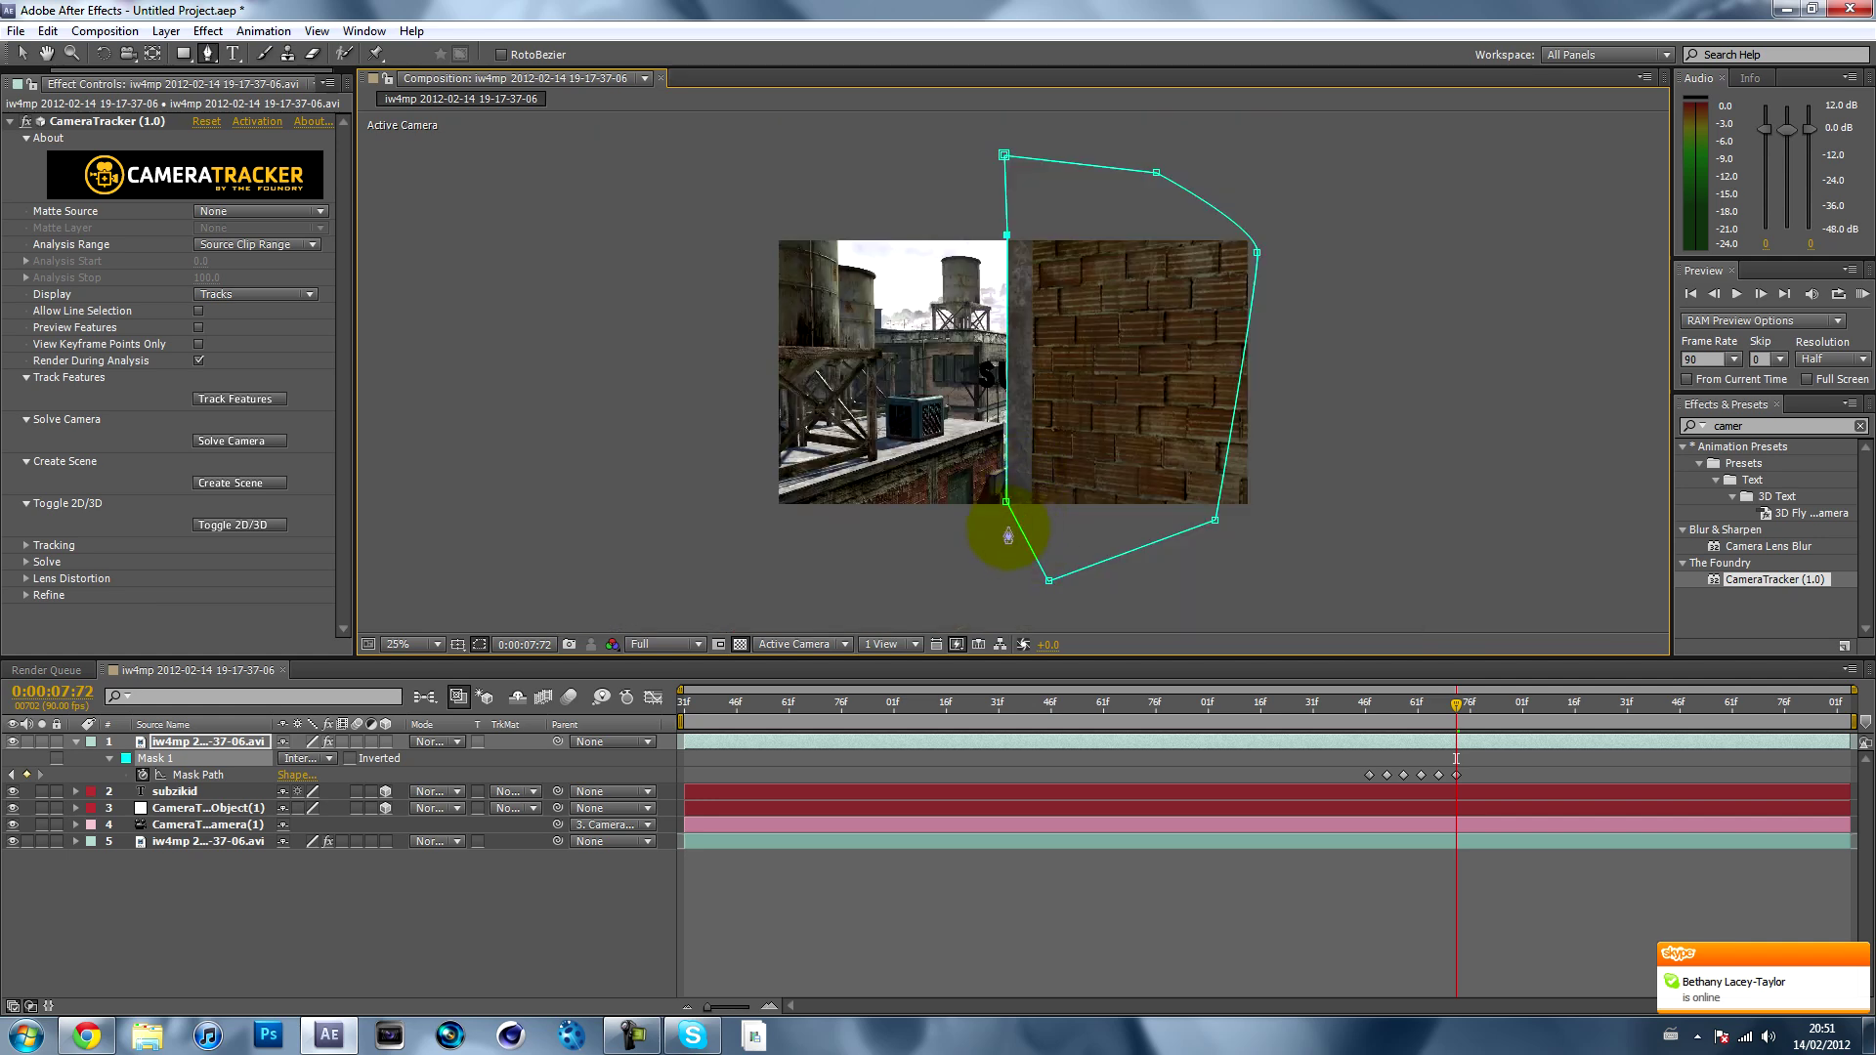
scroll(1009, 536, up, 2)
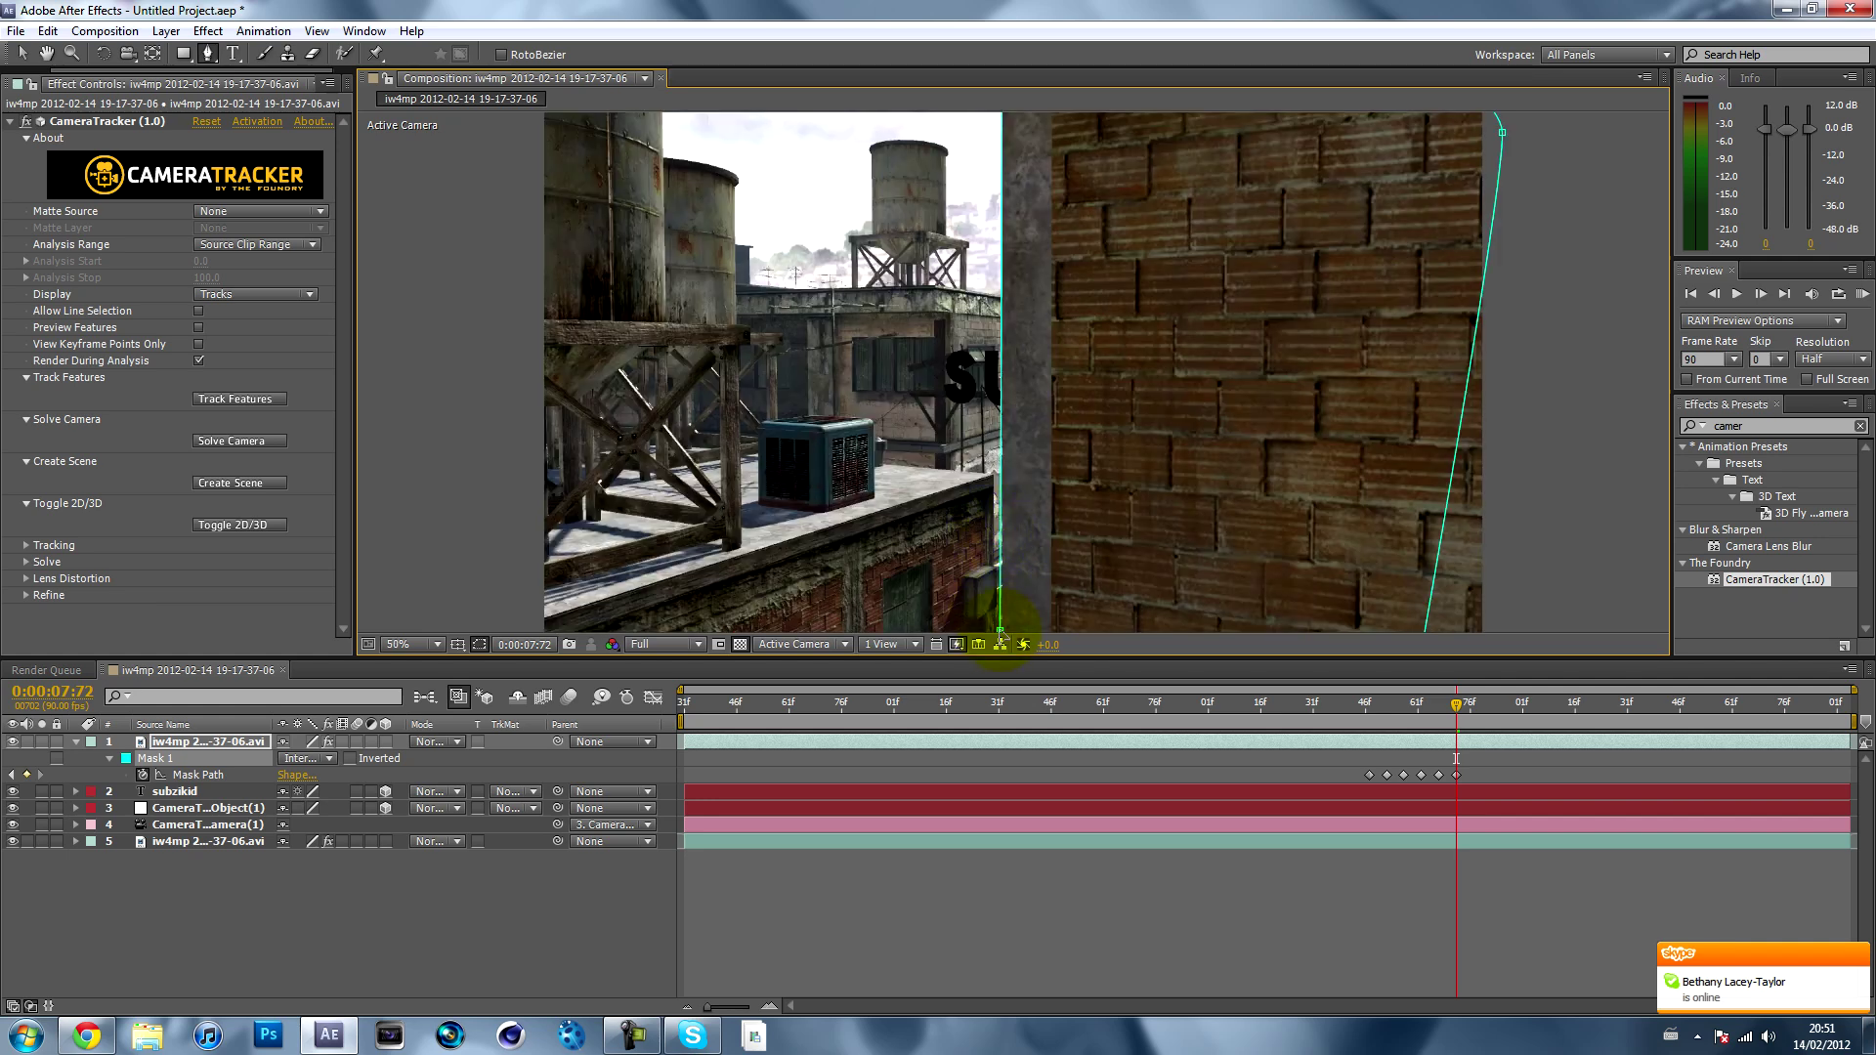
drag(999, 630, 1003, 632)
scroll(1036, 377, down, 2)
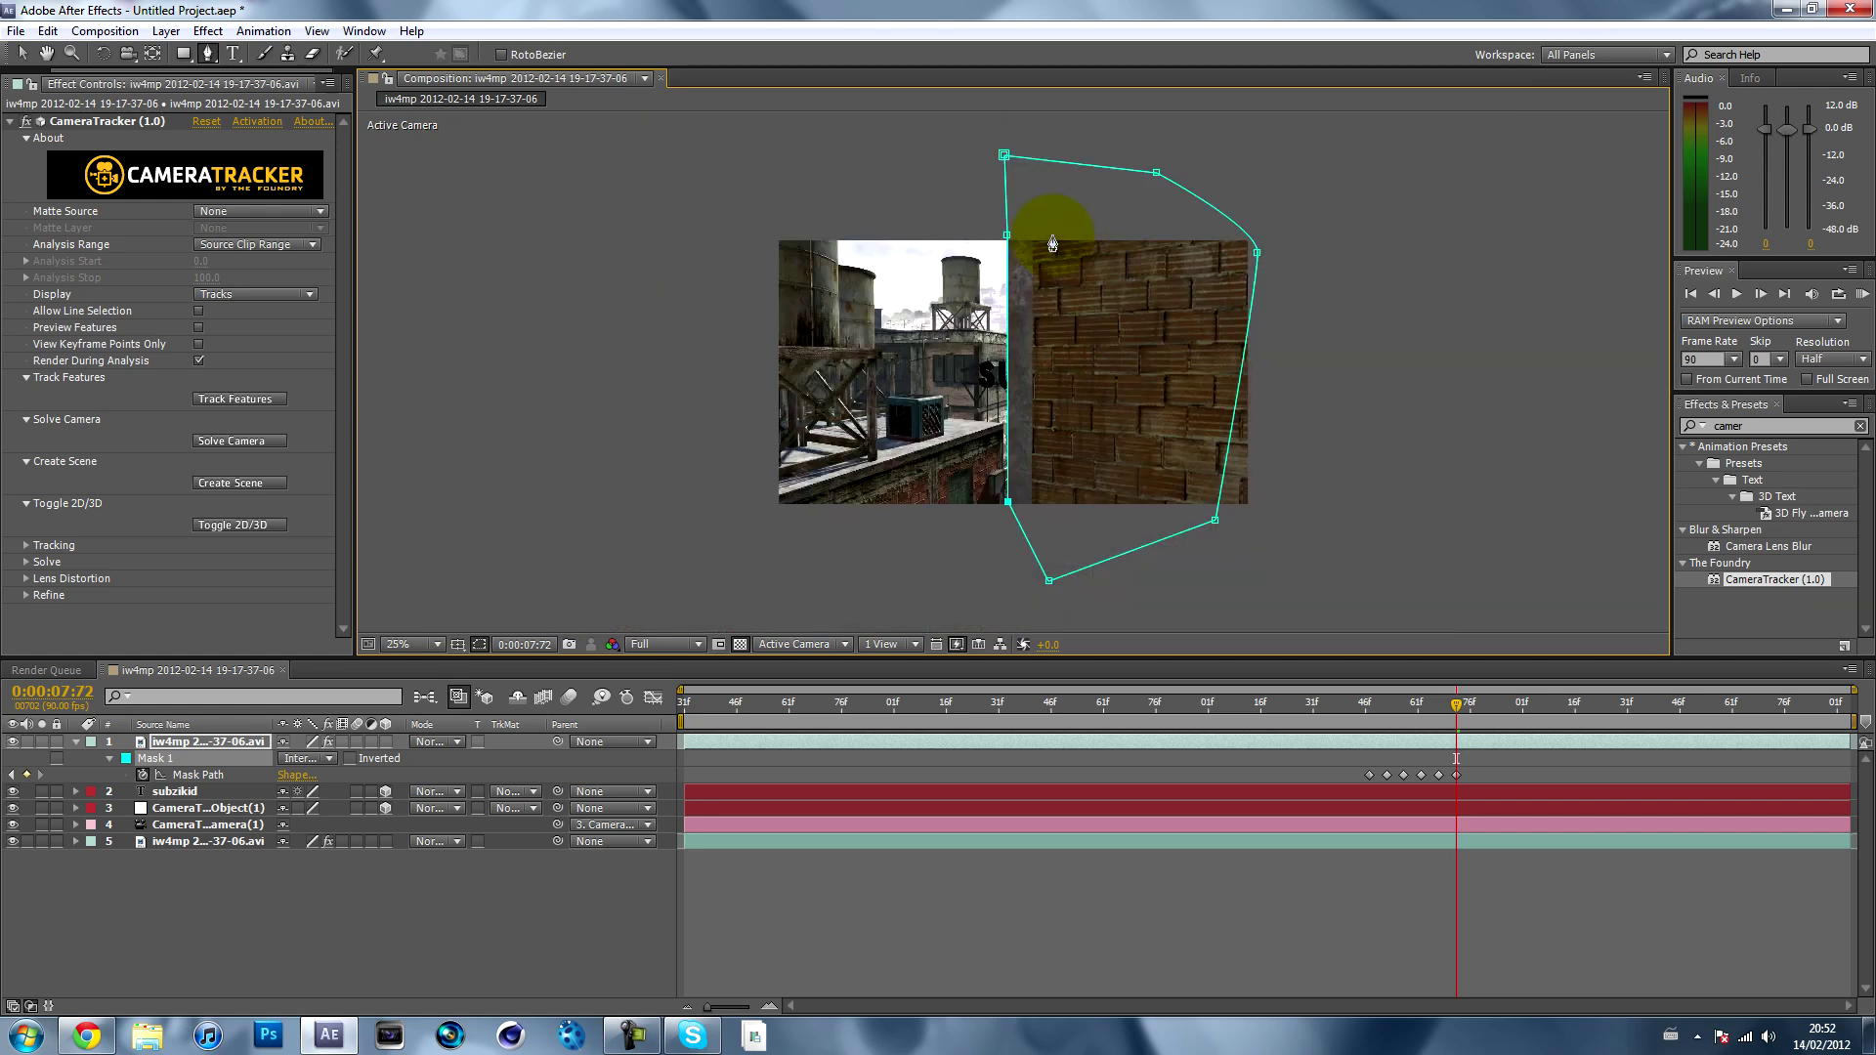
key(v)
drag(906, 286, 1039, 321)
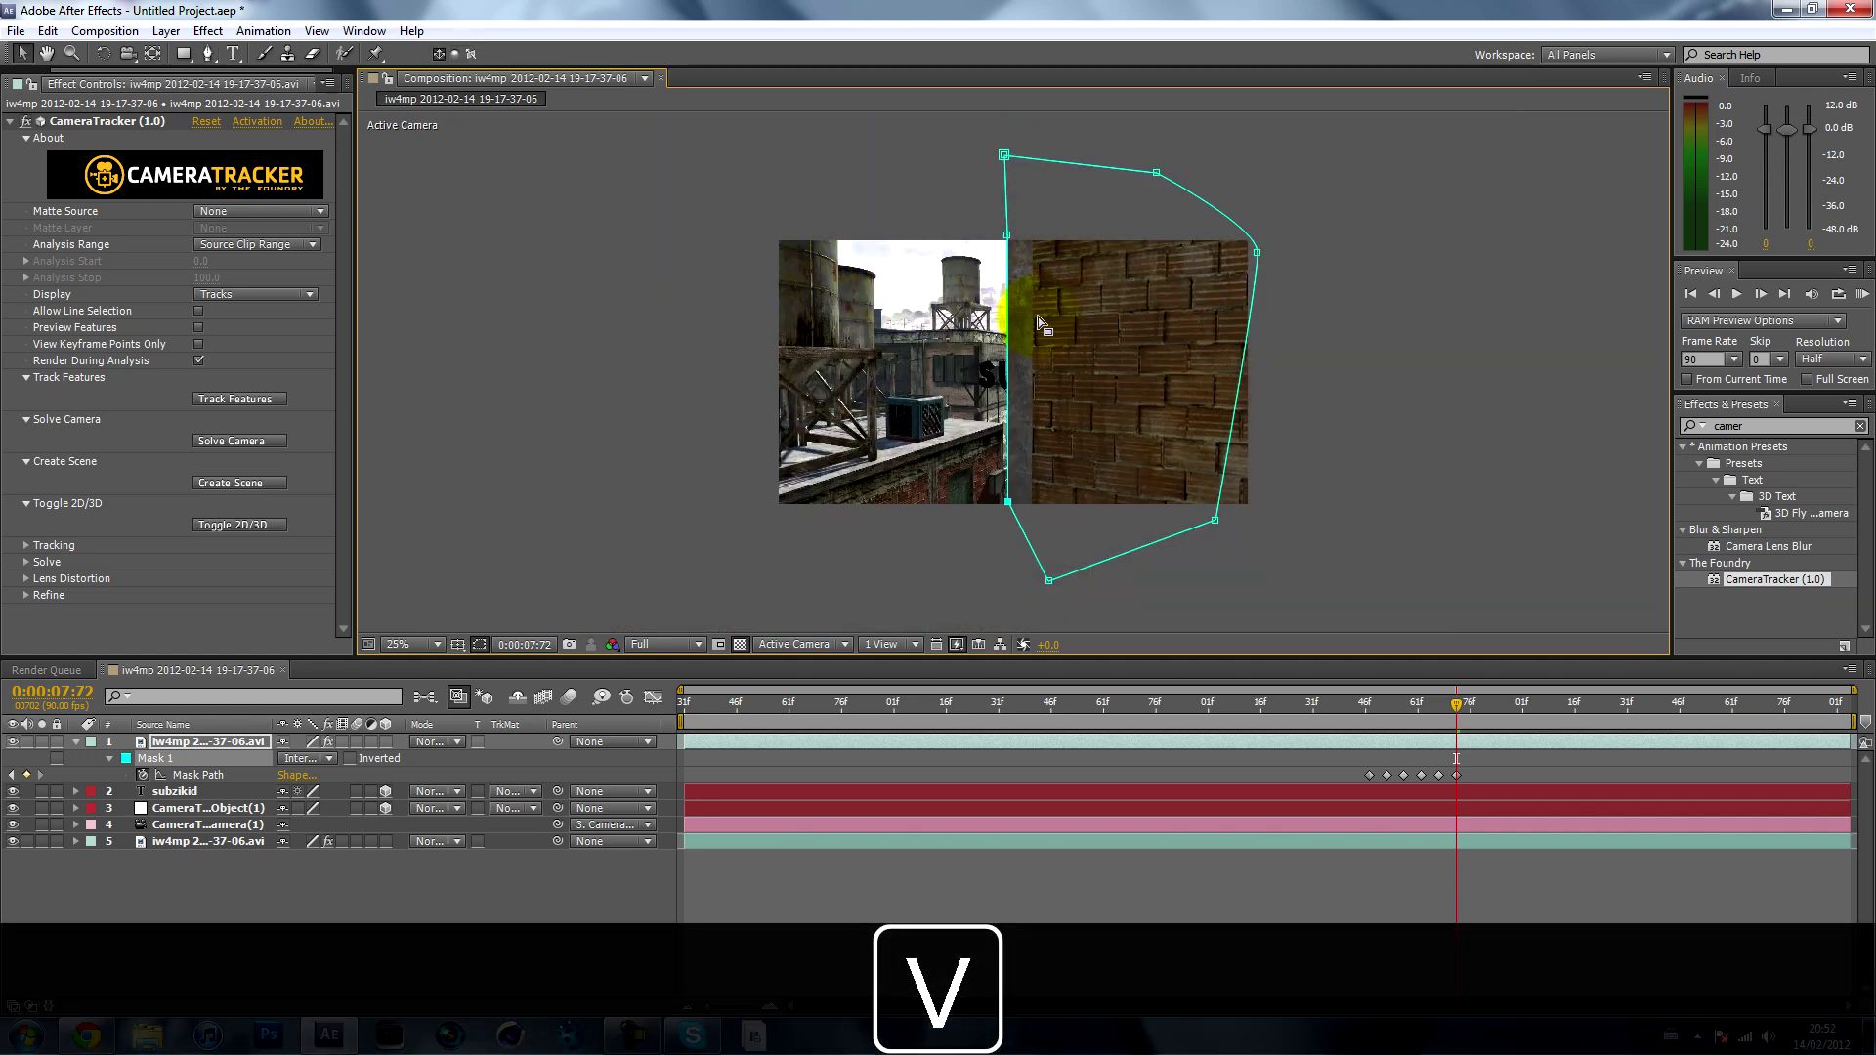
- Align the mask edge with the wall at 0:00:07:77, 0:00:07:82 and a few frames later
key(Page_Down)
key(Page_Down)
key(Page_Down)
key(Page_Down)
key(Page_Down)
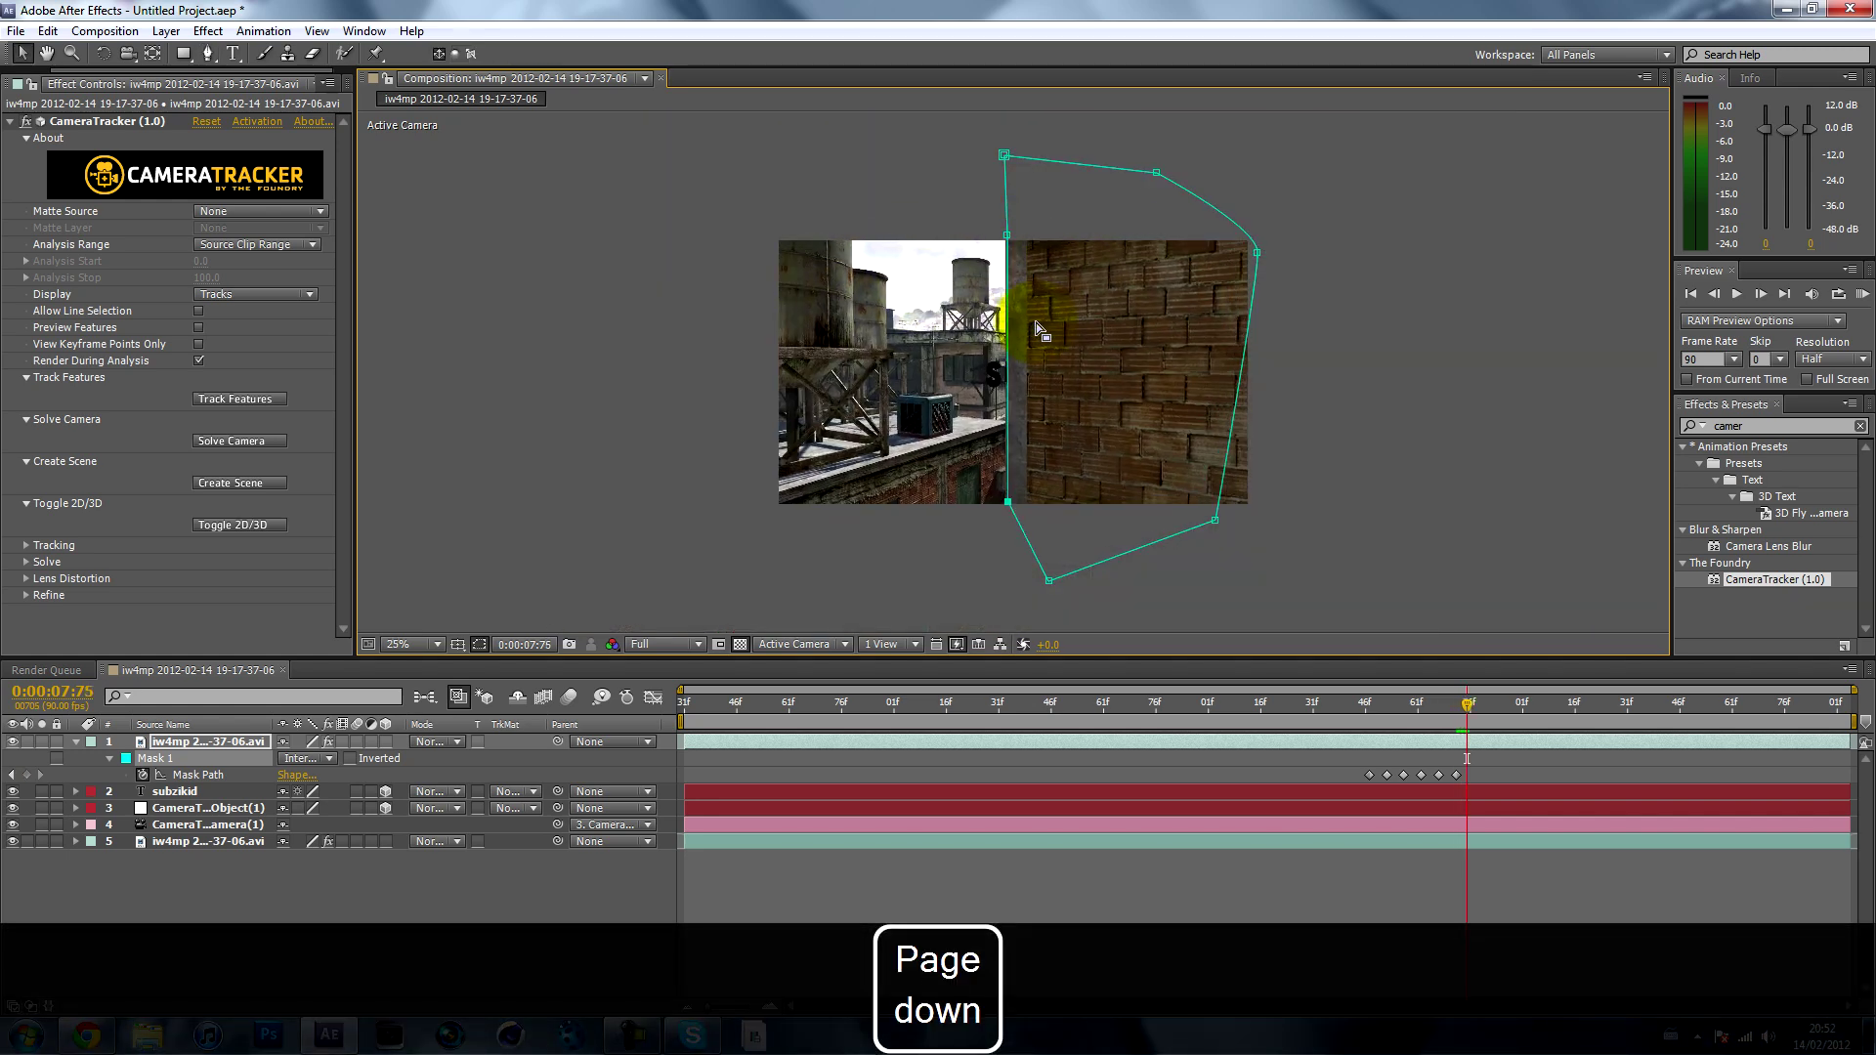
drag(1009, 335, 1005, 337)
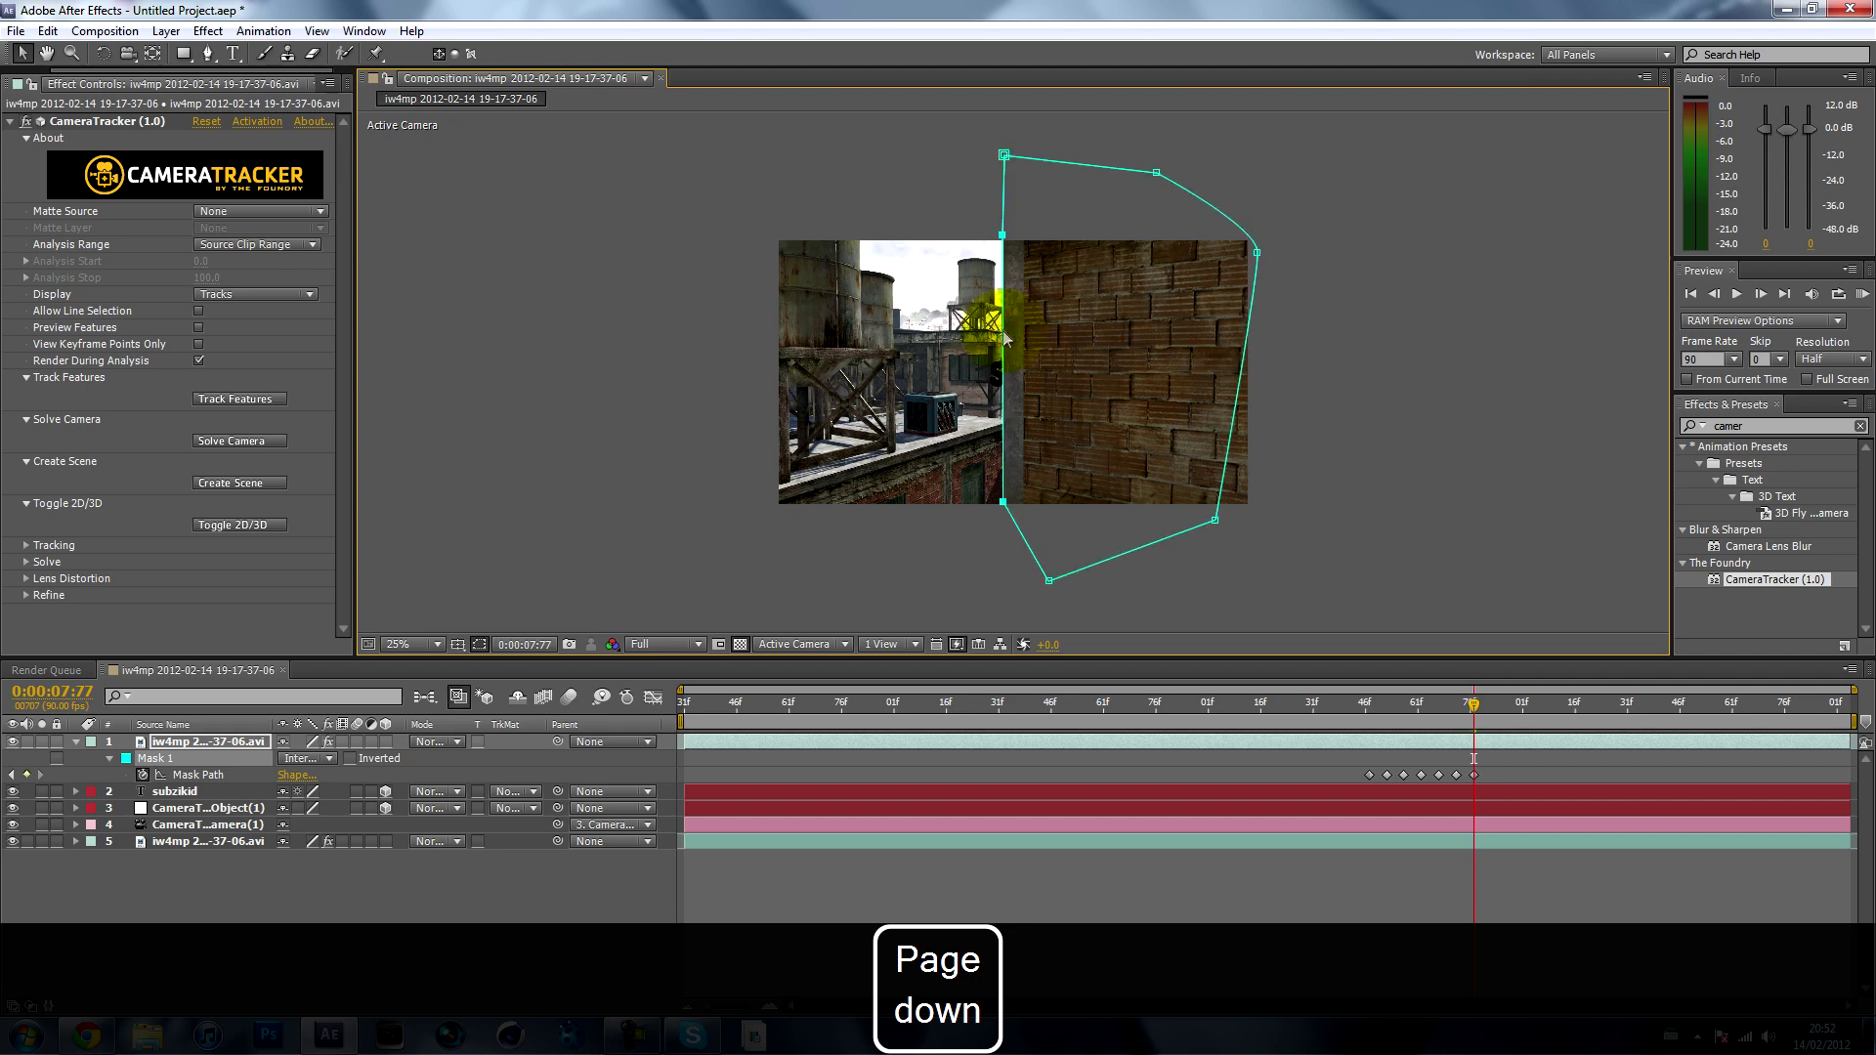
key(Page_Down)
key(Page_Down)
key(Page_Down)
key(Page_Down)
key(Page_Down)
scroll(1003, 352, up, 4)
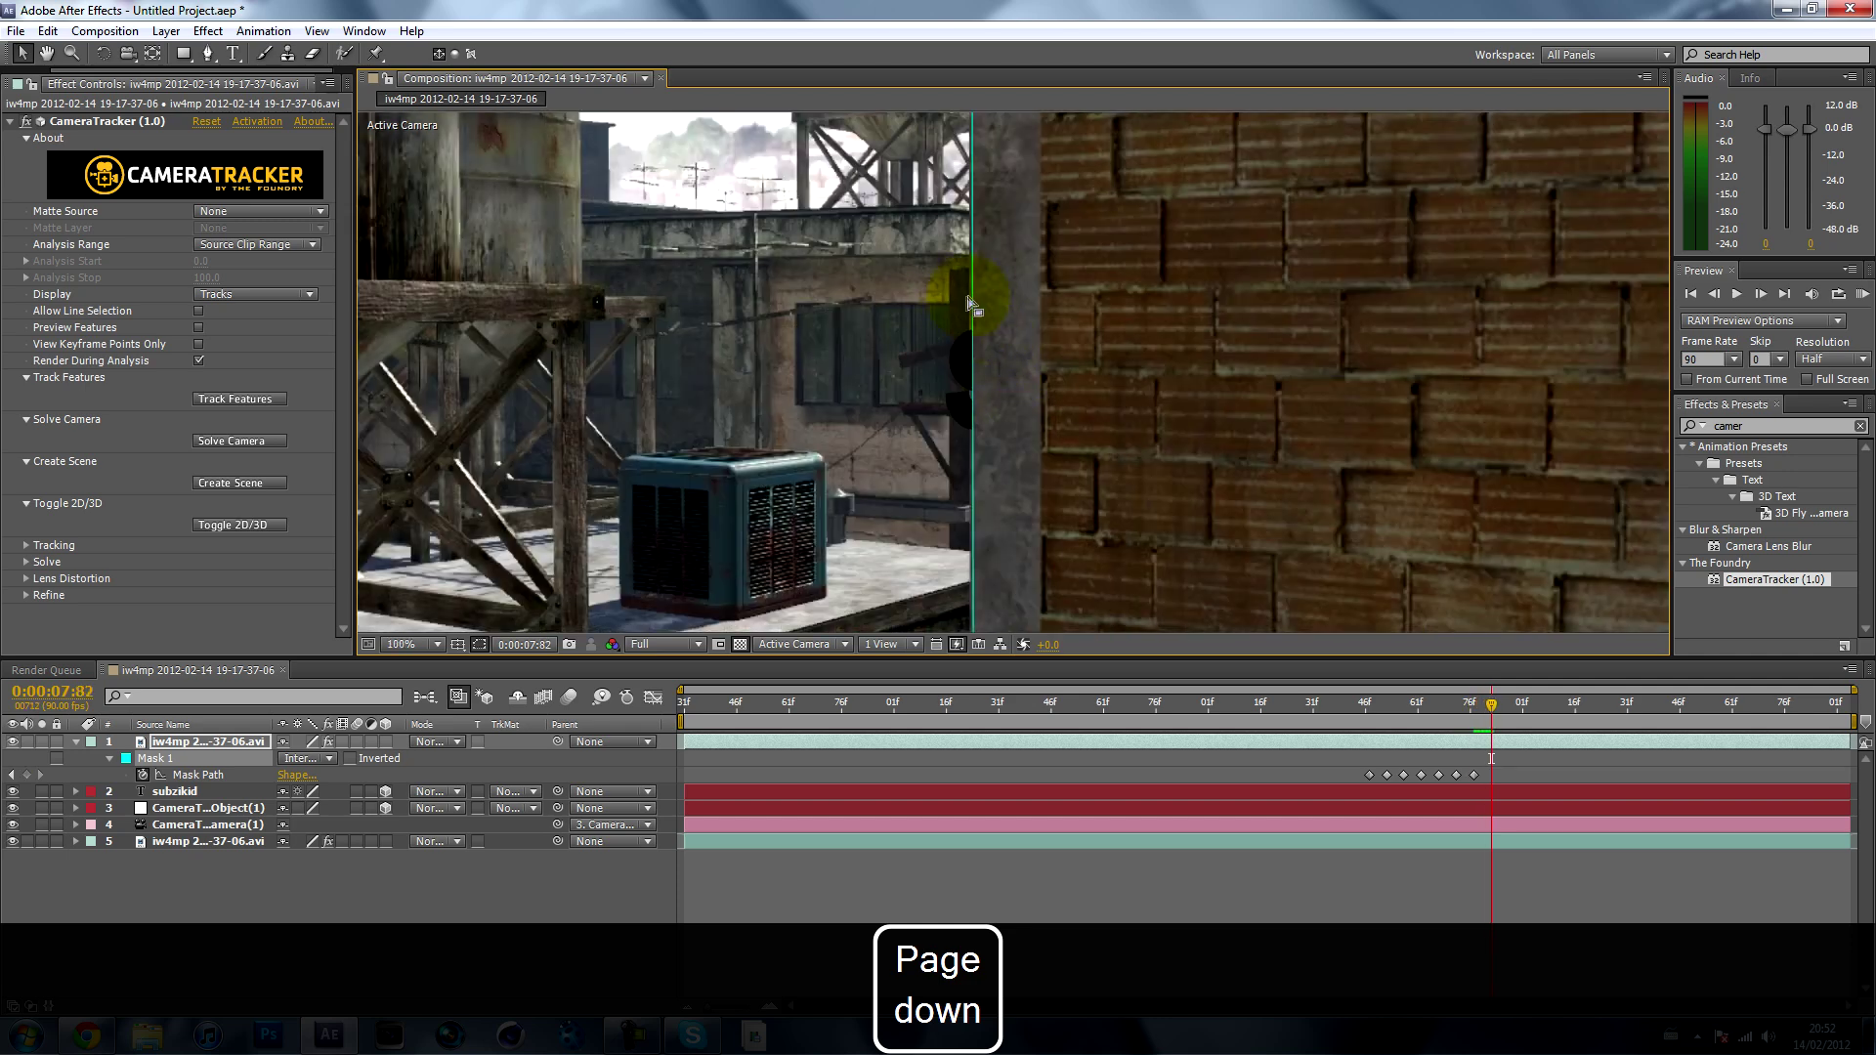
drag(978, 296, 972, 296)
key(Page_Down)
key(Page_Down)
key(Page_Down)
key(Page_Down)
key(Page_Down)
key(Page_Down)
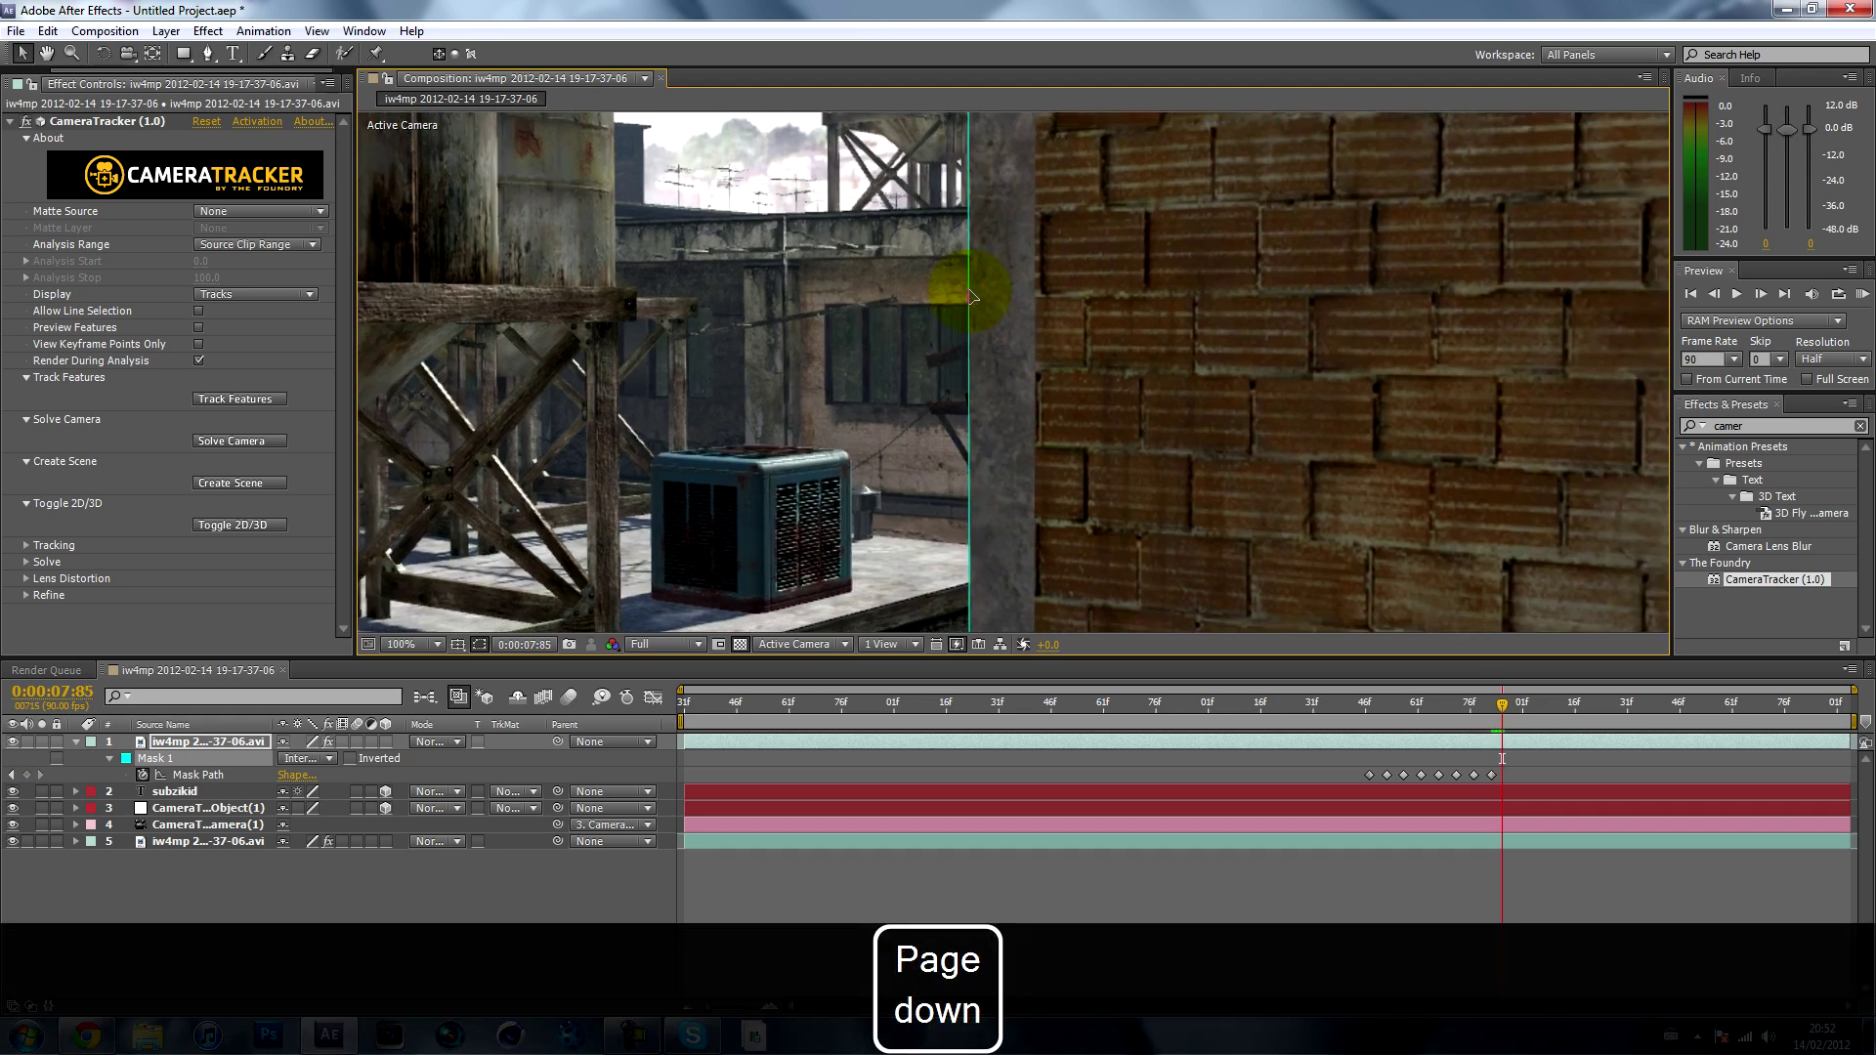
drag(969, 290, 975, 298)
- Advance a few frames, zoom the viewer out and scrub back to review the mask
key(Page_Down)
key(Page_Down)
key(Page_Down)
key(Page_Down)
key(Page_Down)
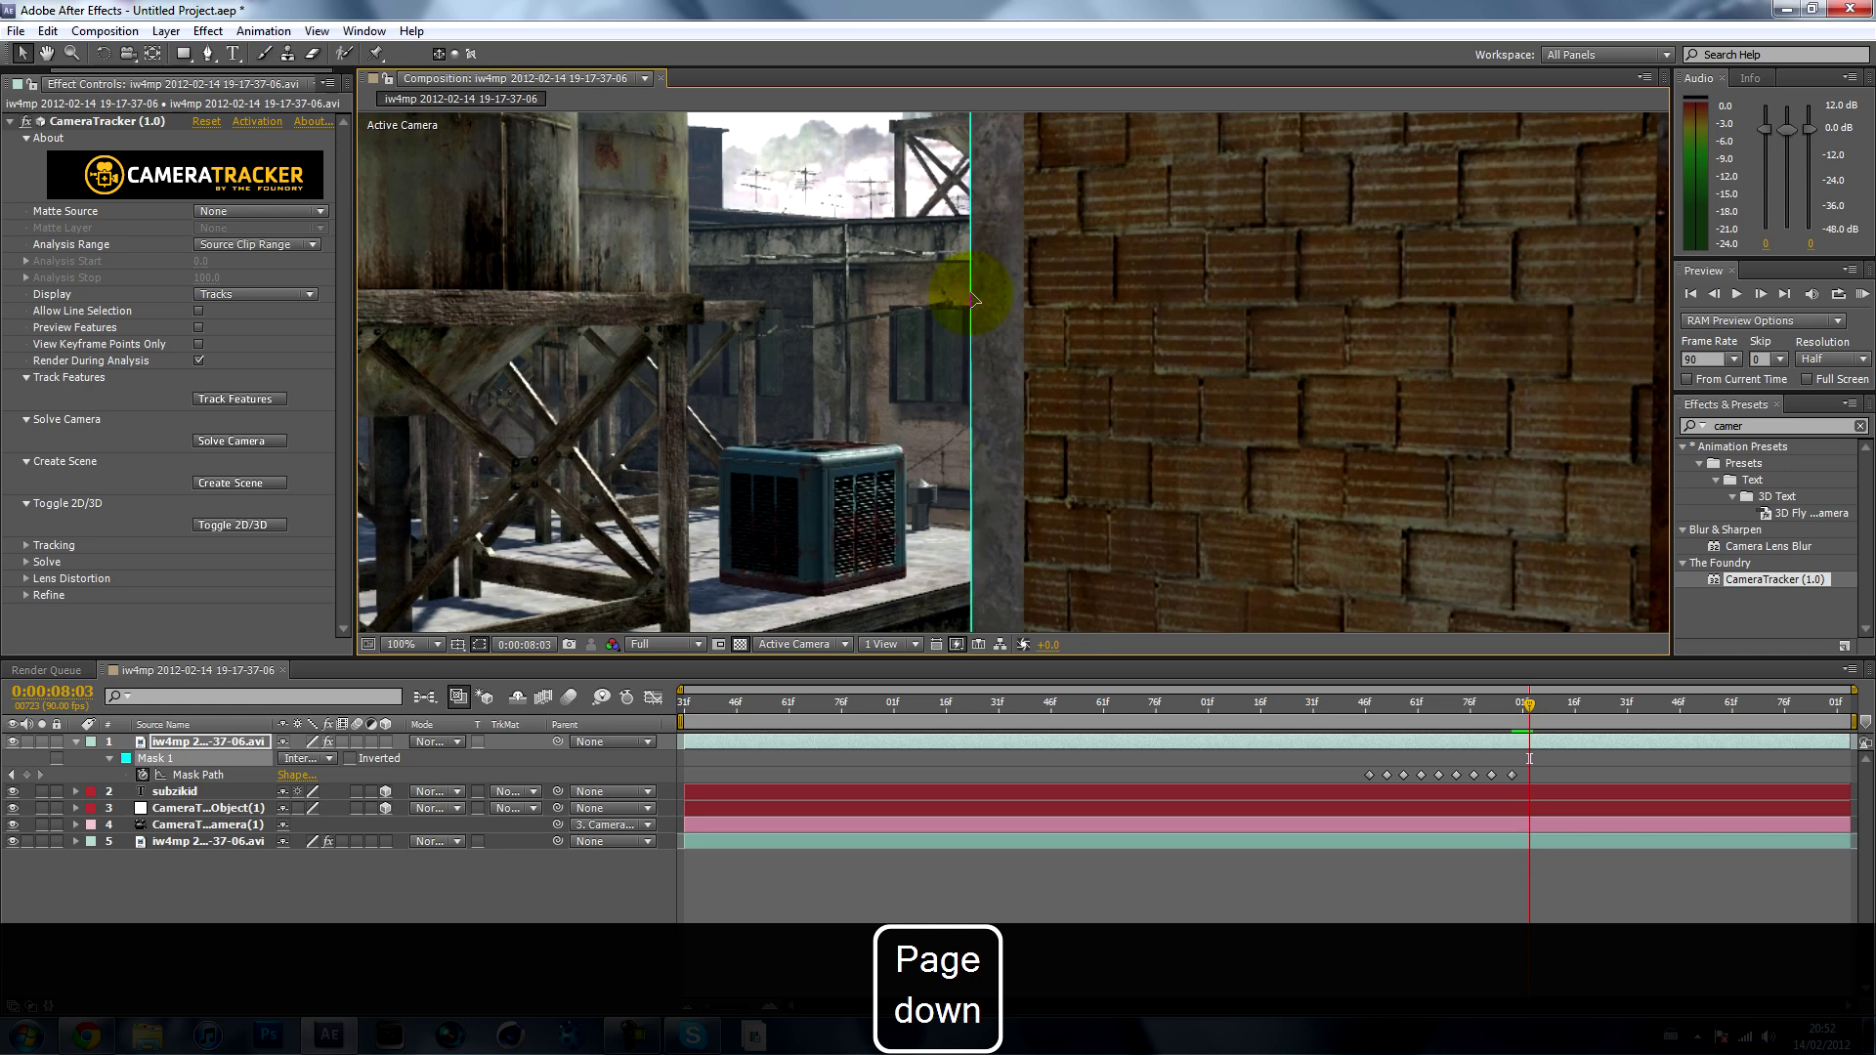
key(comma)
key(comma)
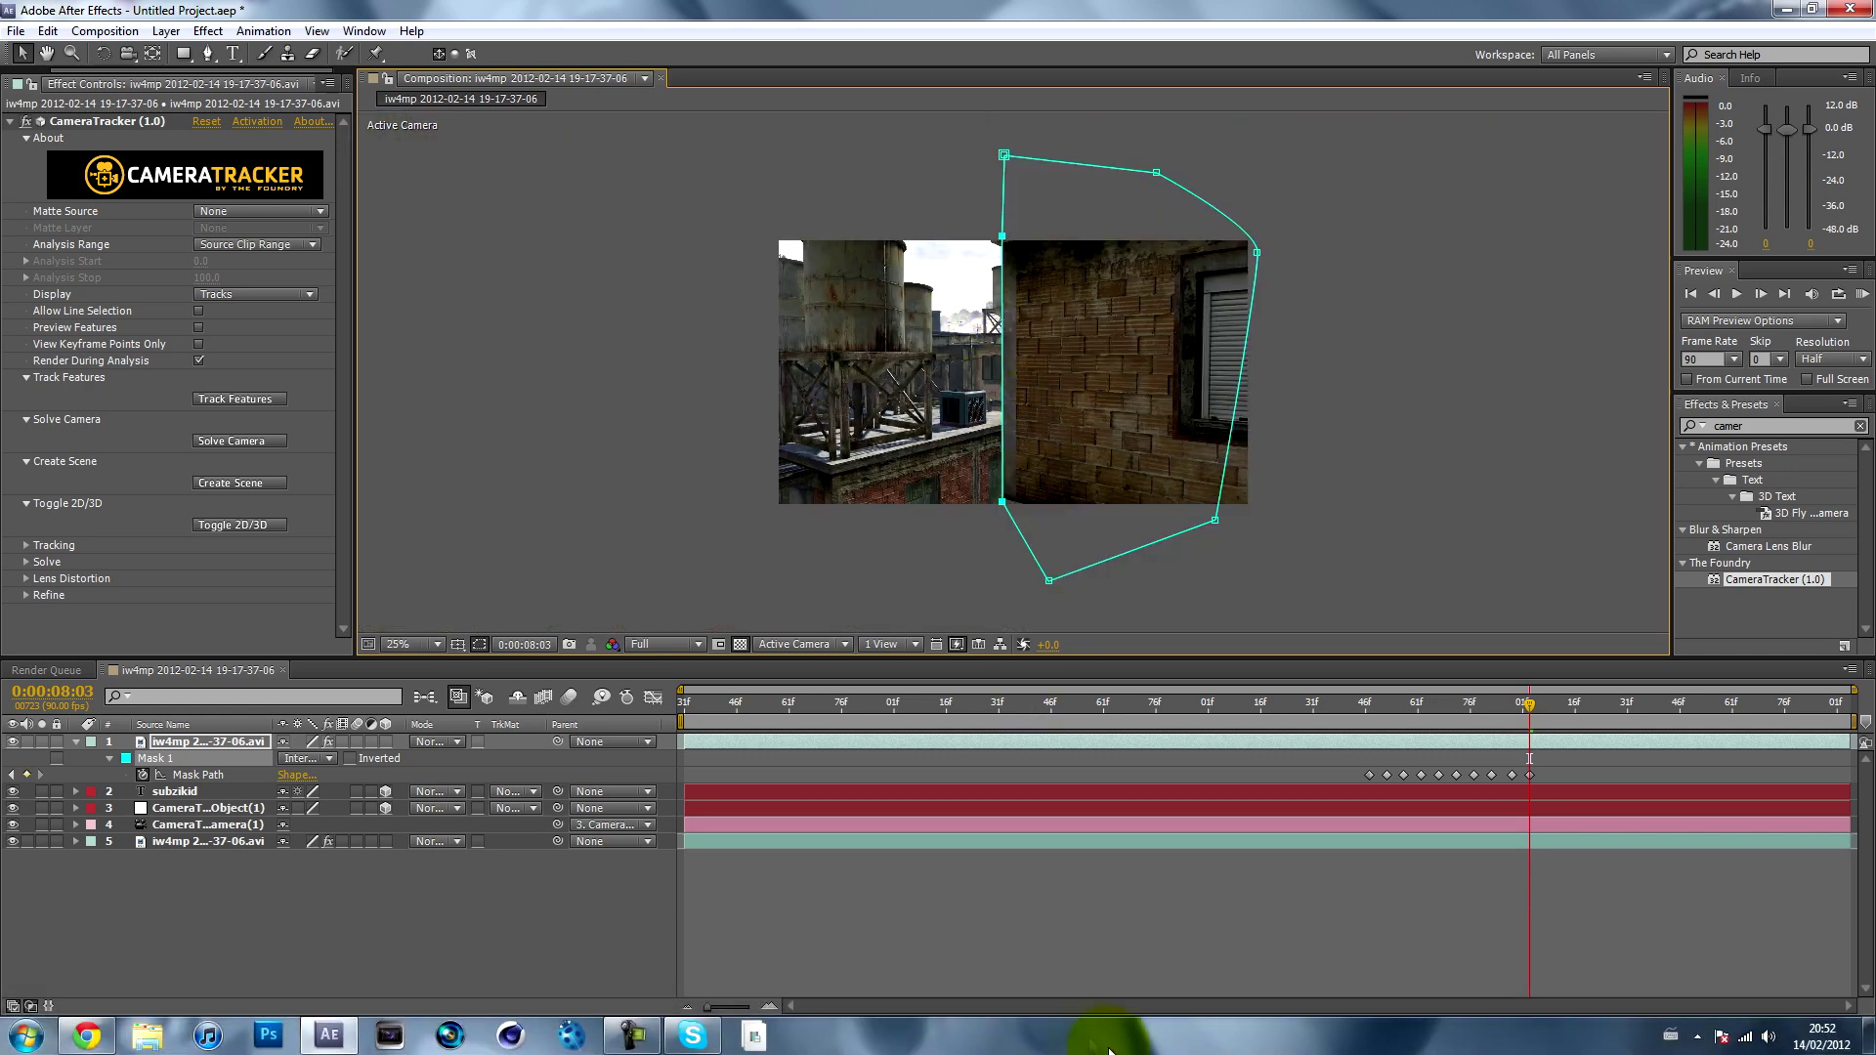
drag(725, 720, 1481, 772)
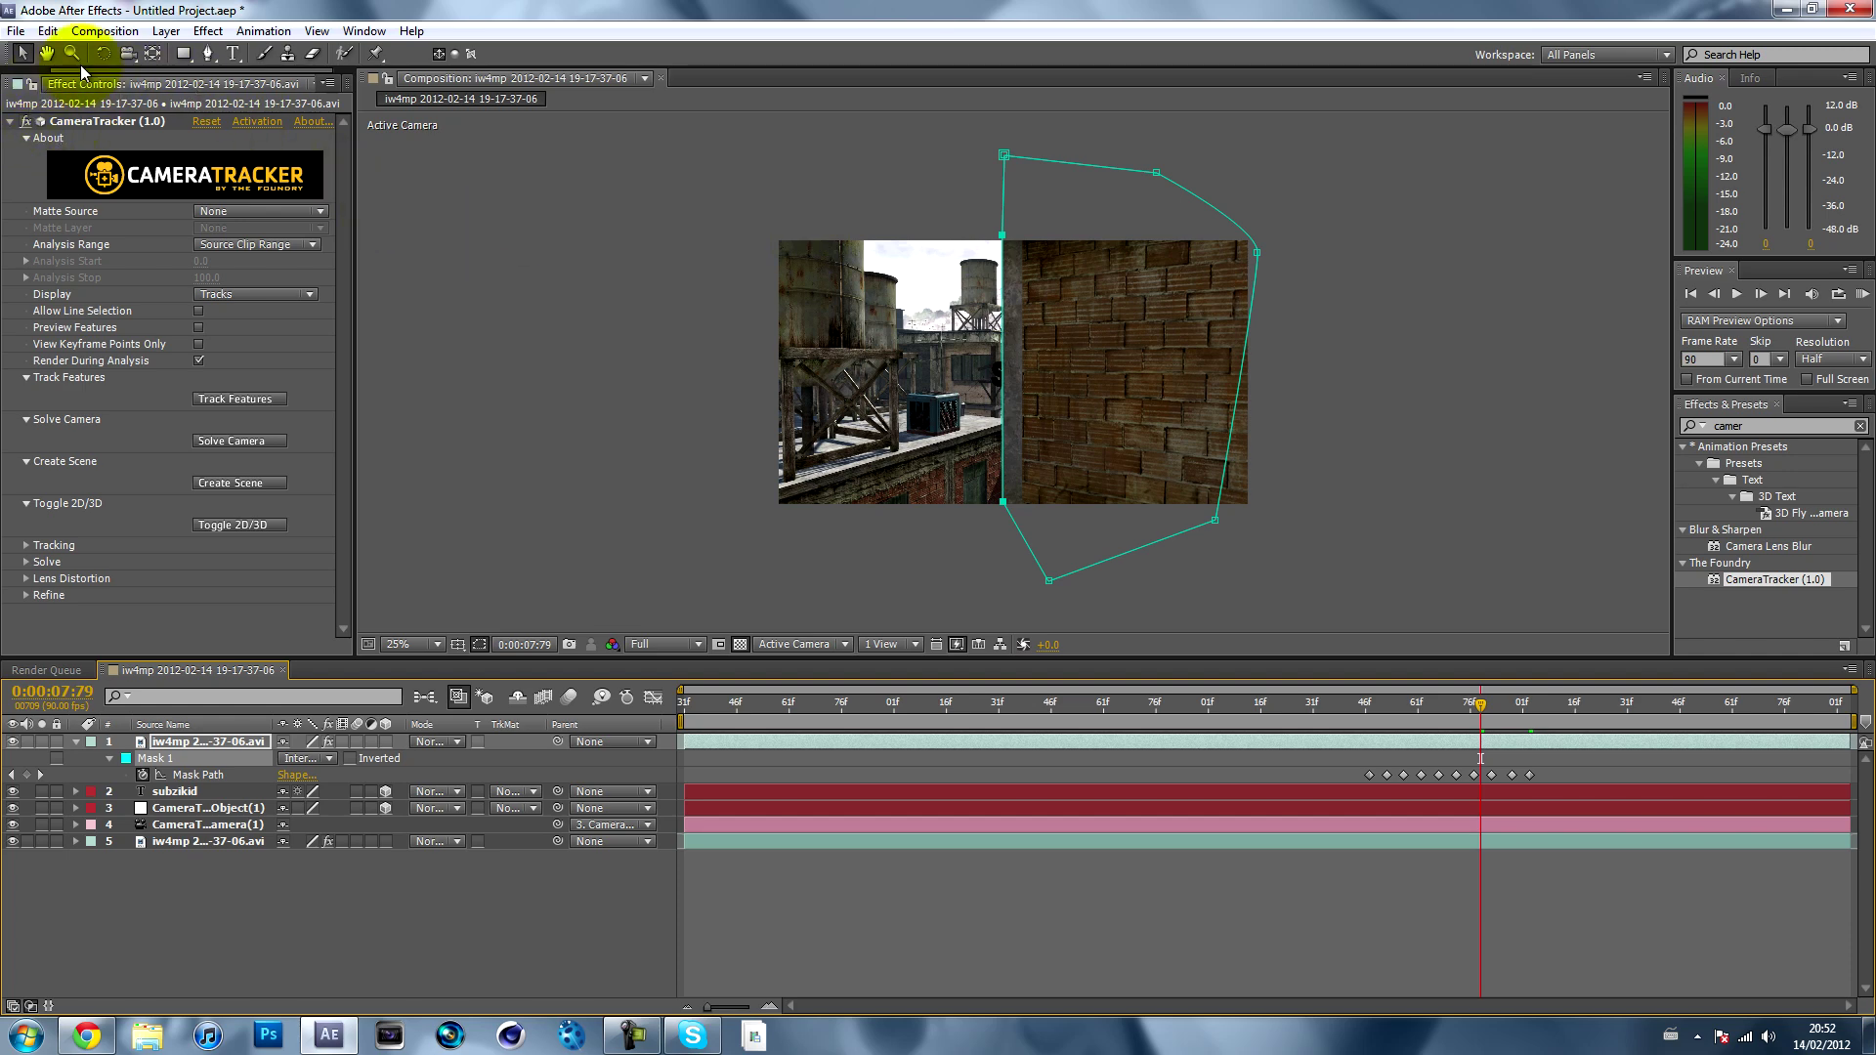
- Select Mask 1 on the duplicated footage layer and move to about 0:00:06:50
click(666, 355)
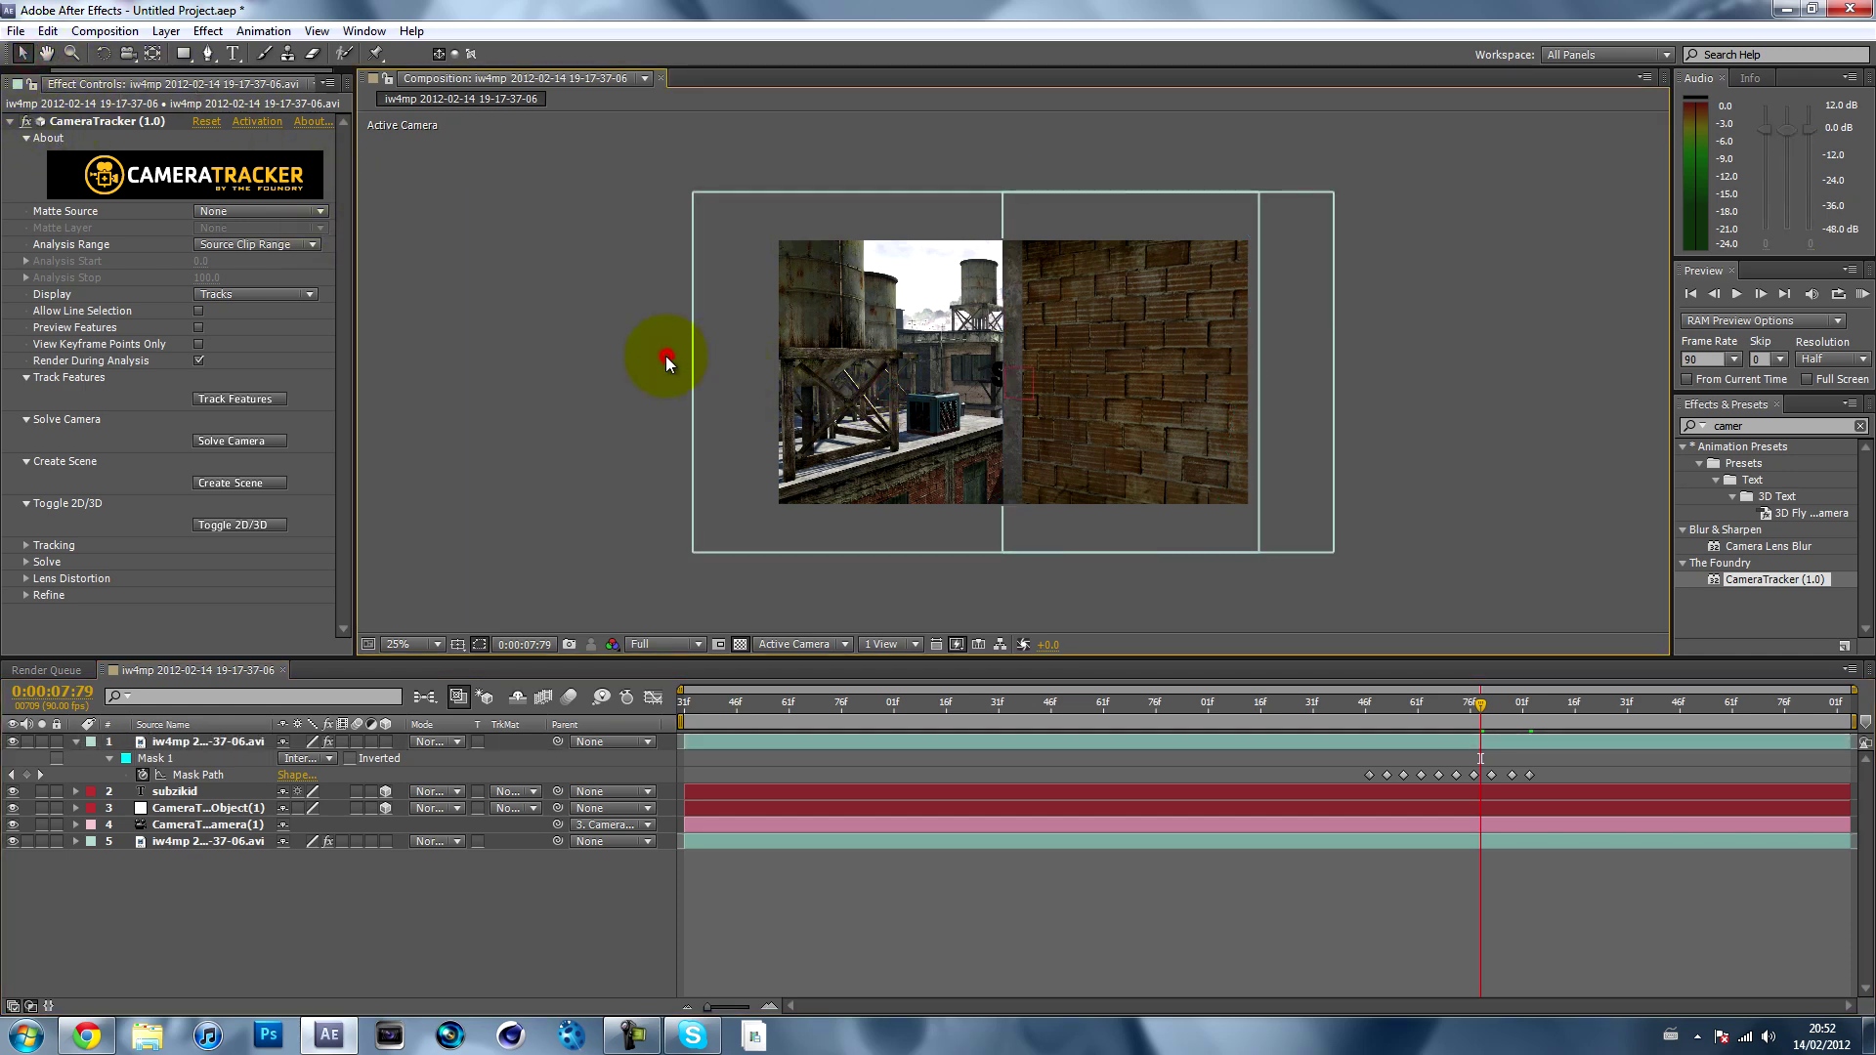
click(924, 762)
drag(789, 704, 751, 703)
scroll(816, 337, up, 2)
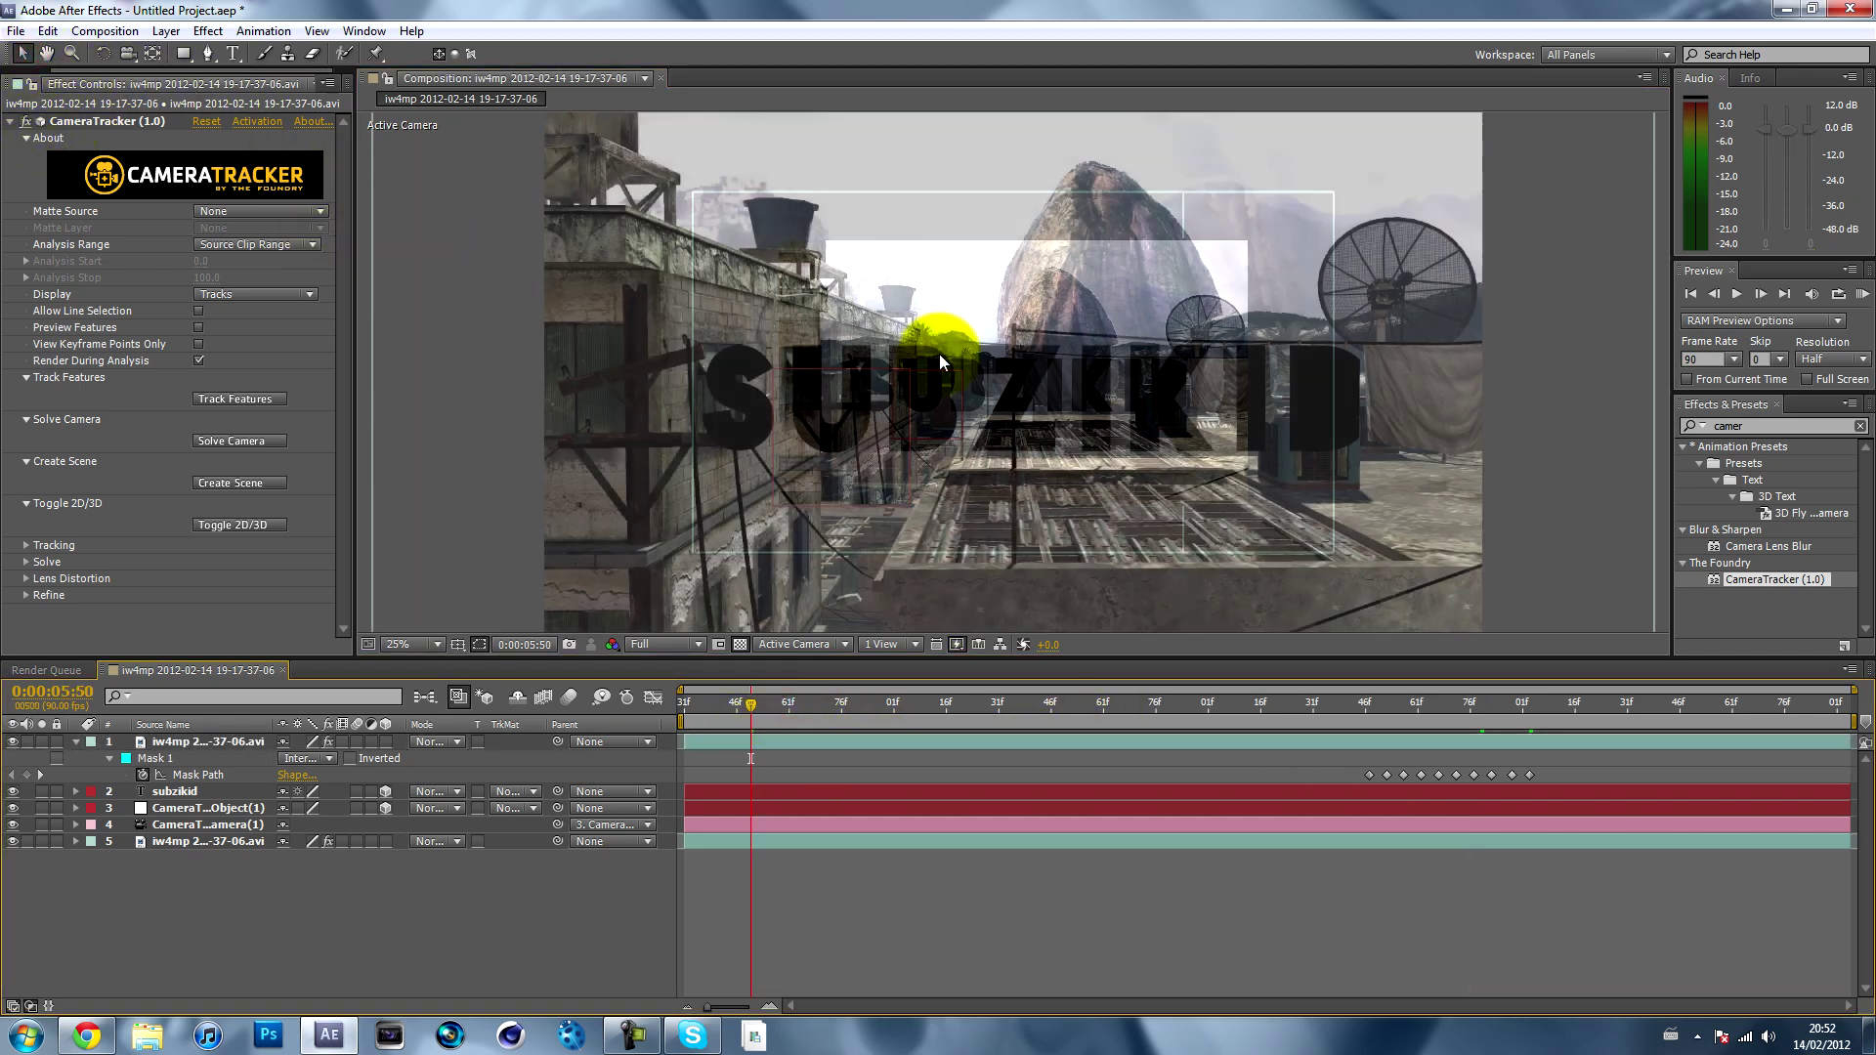
click(166, 765)
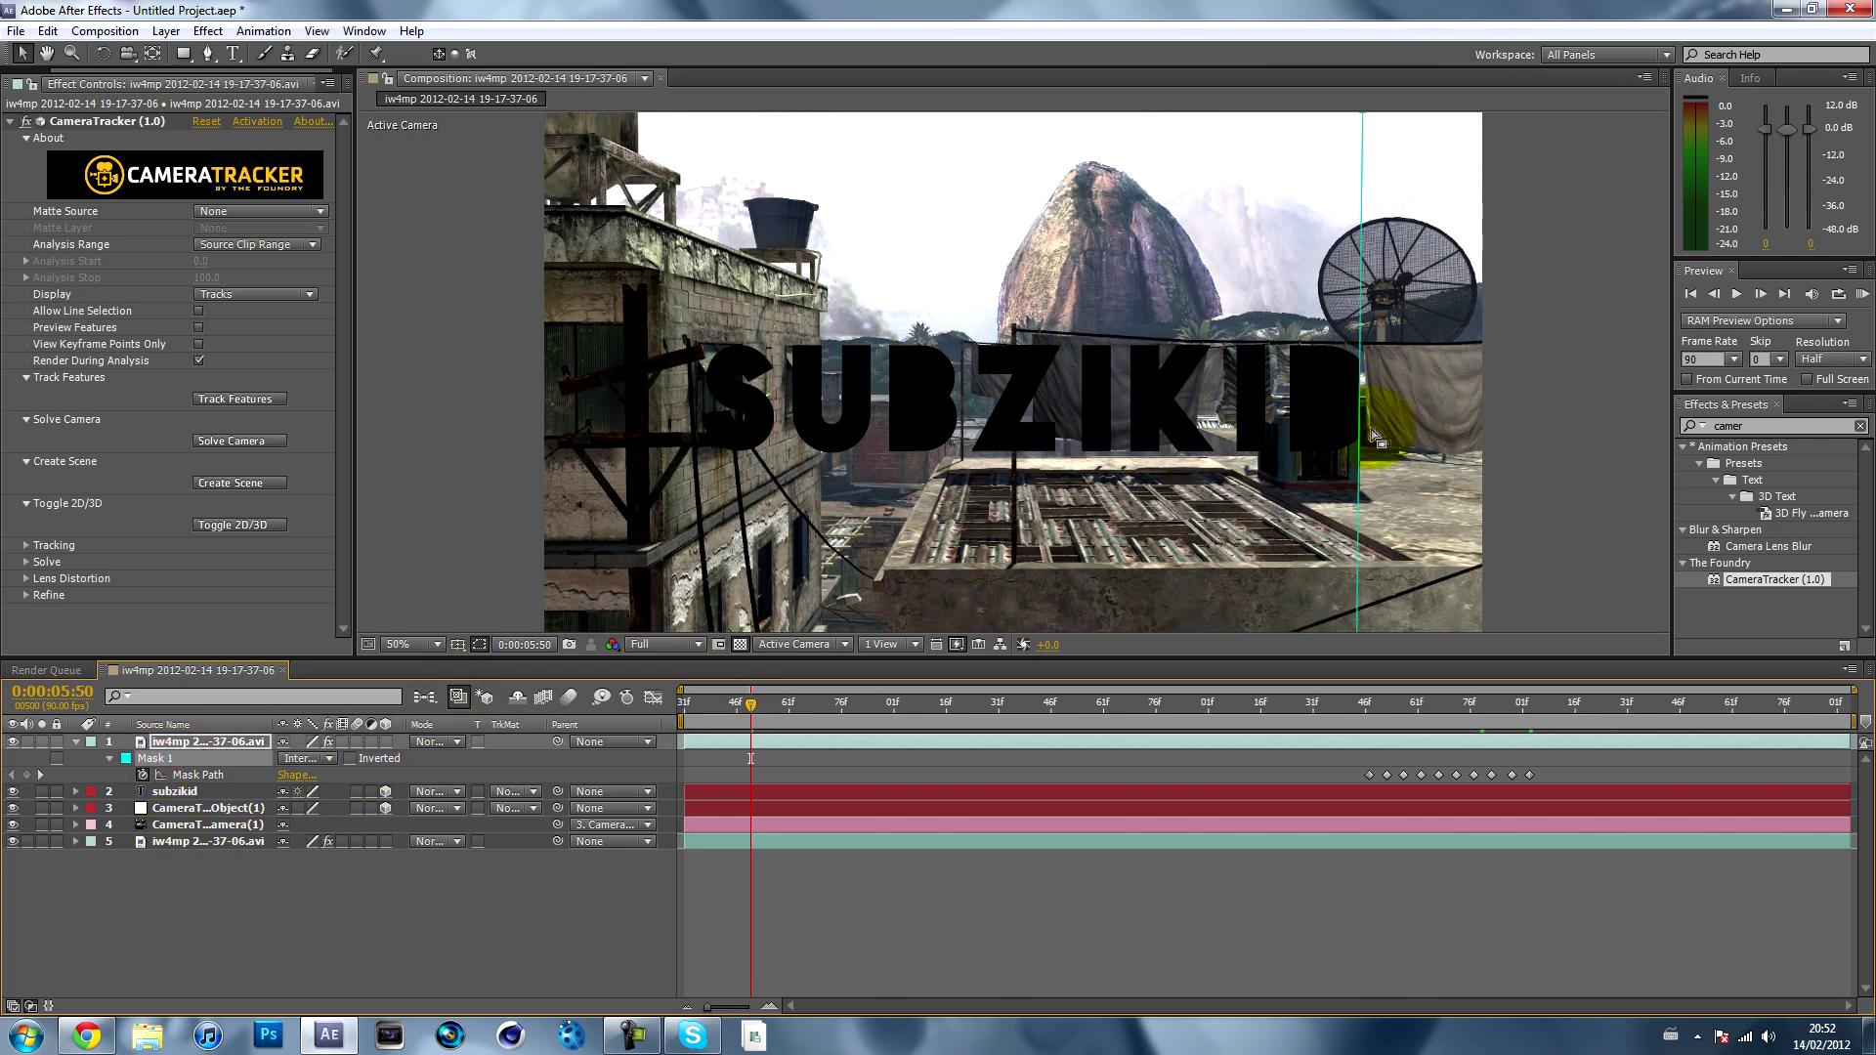
click(1339, 748)
click(731, 761)
drag(748, 706, 1041, 653)
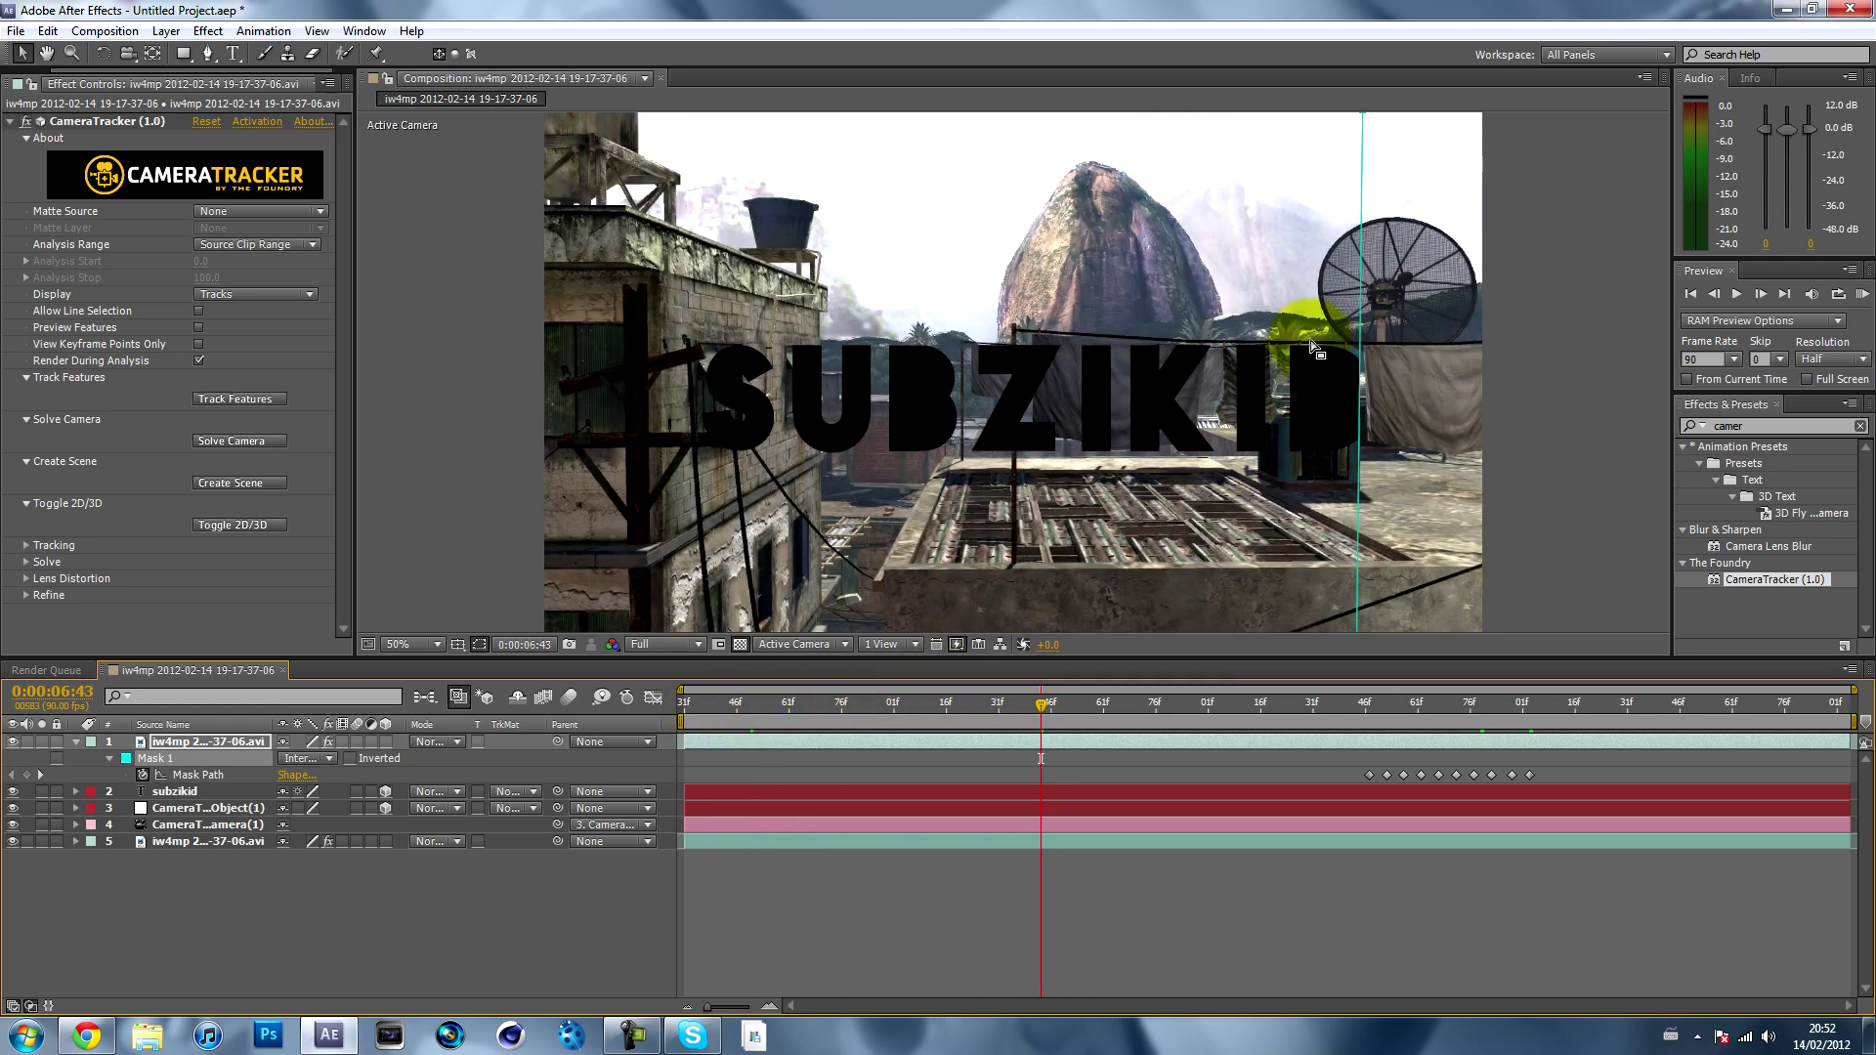
- Add a Mask Path keyframe at 0:00:06:24 with the mask edge pushed right past the text
click(1064, 774)
drag(1051, 724, 973, 703)
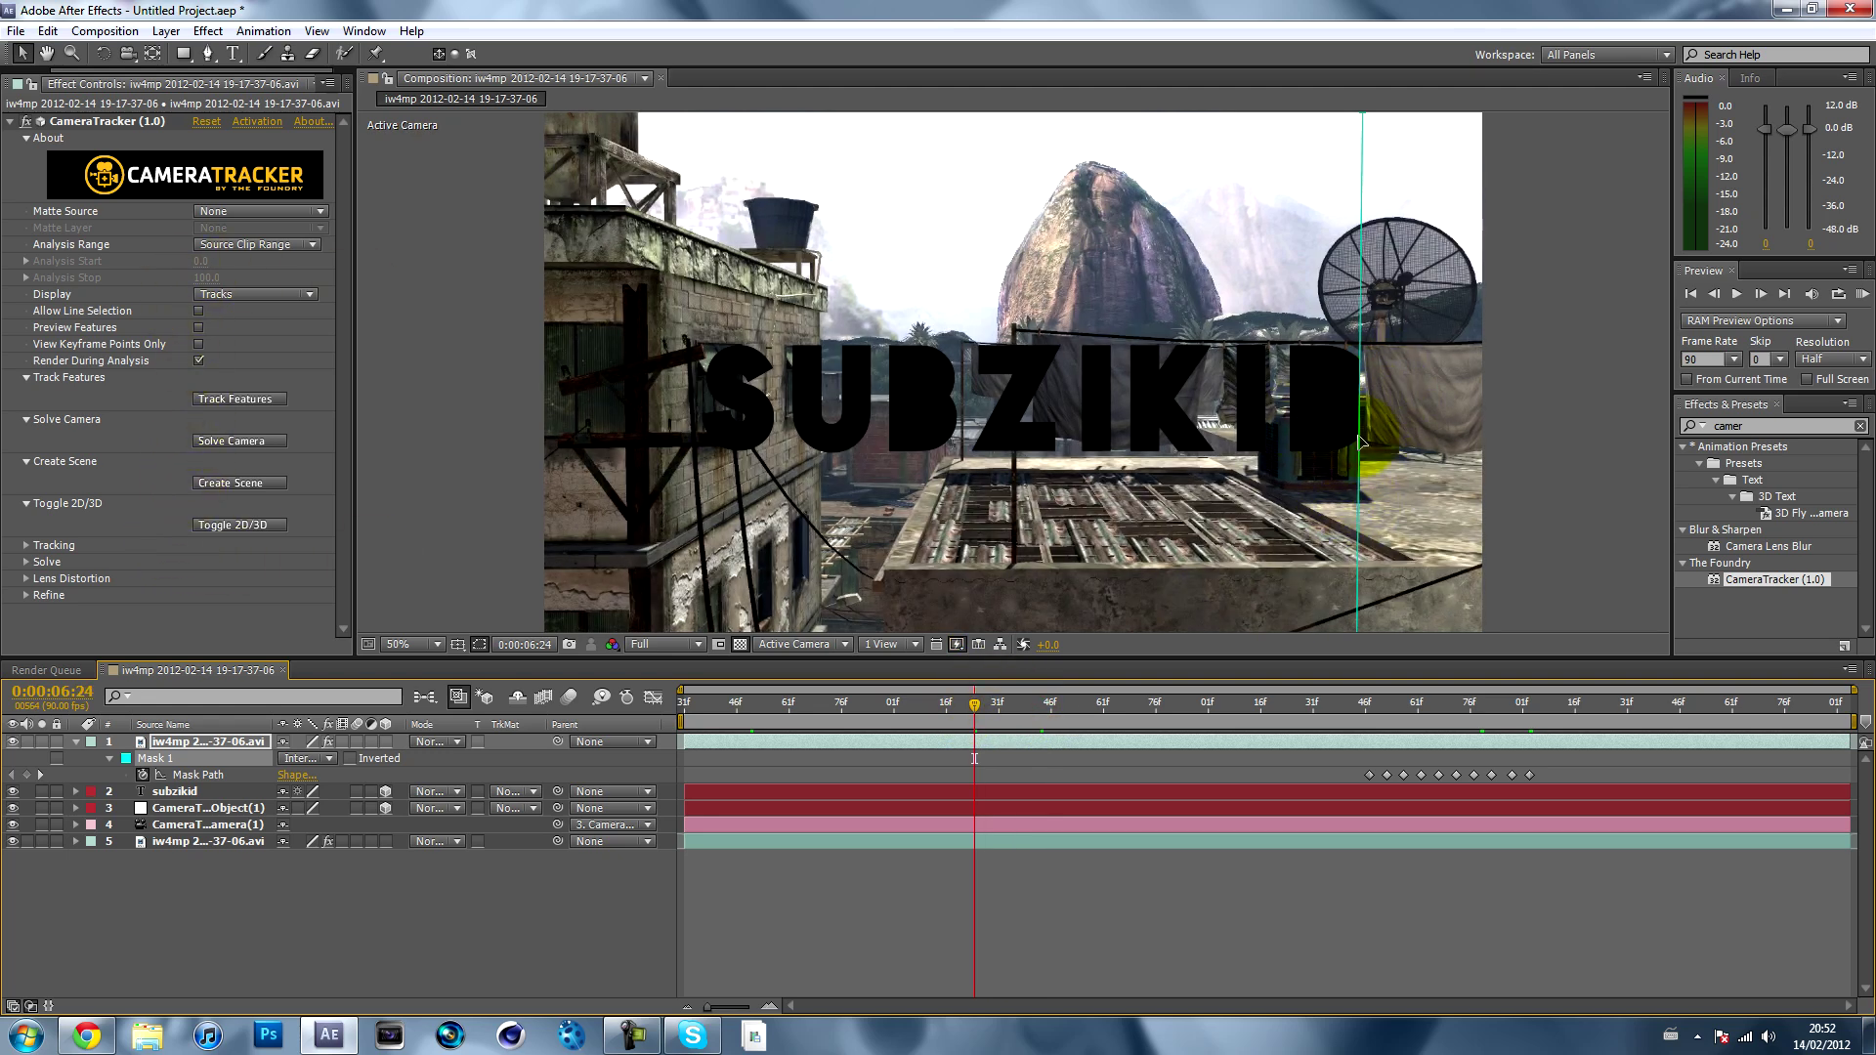
drag(1363, 455, 1624, 431)
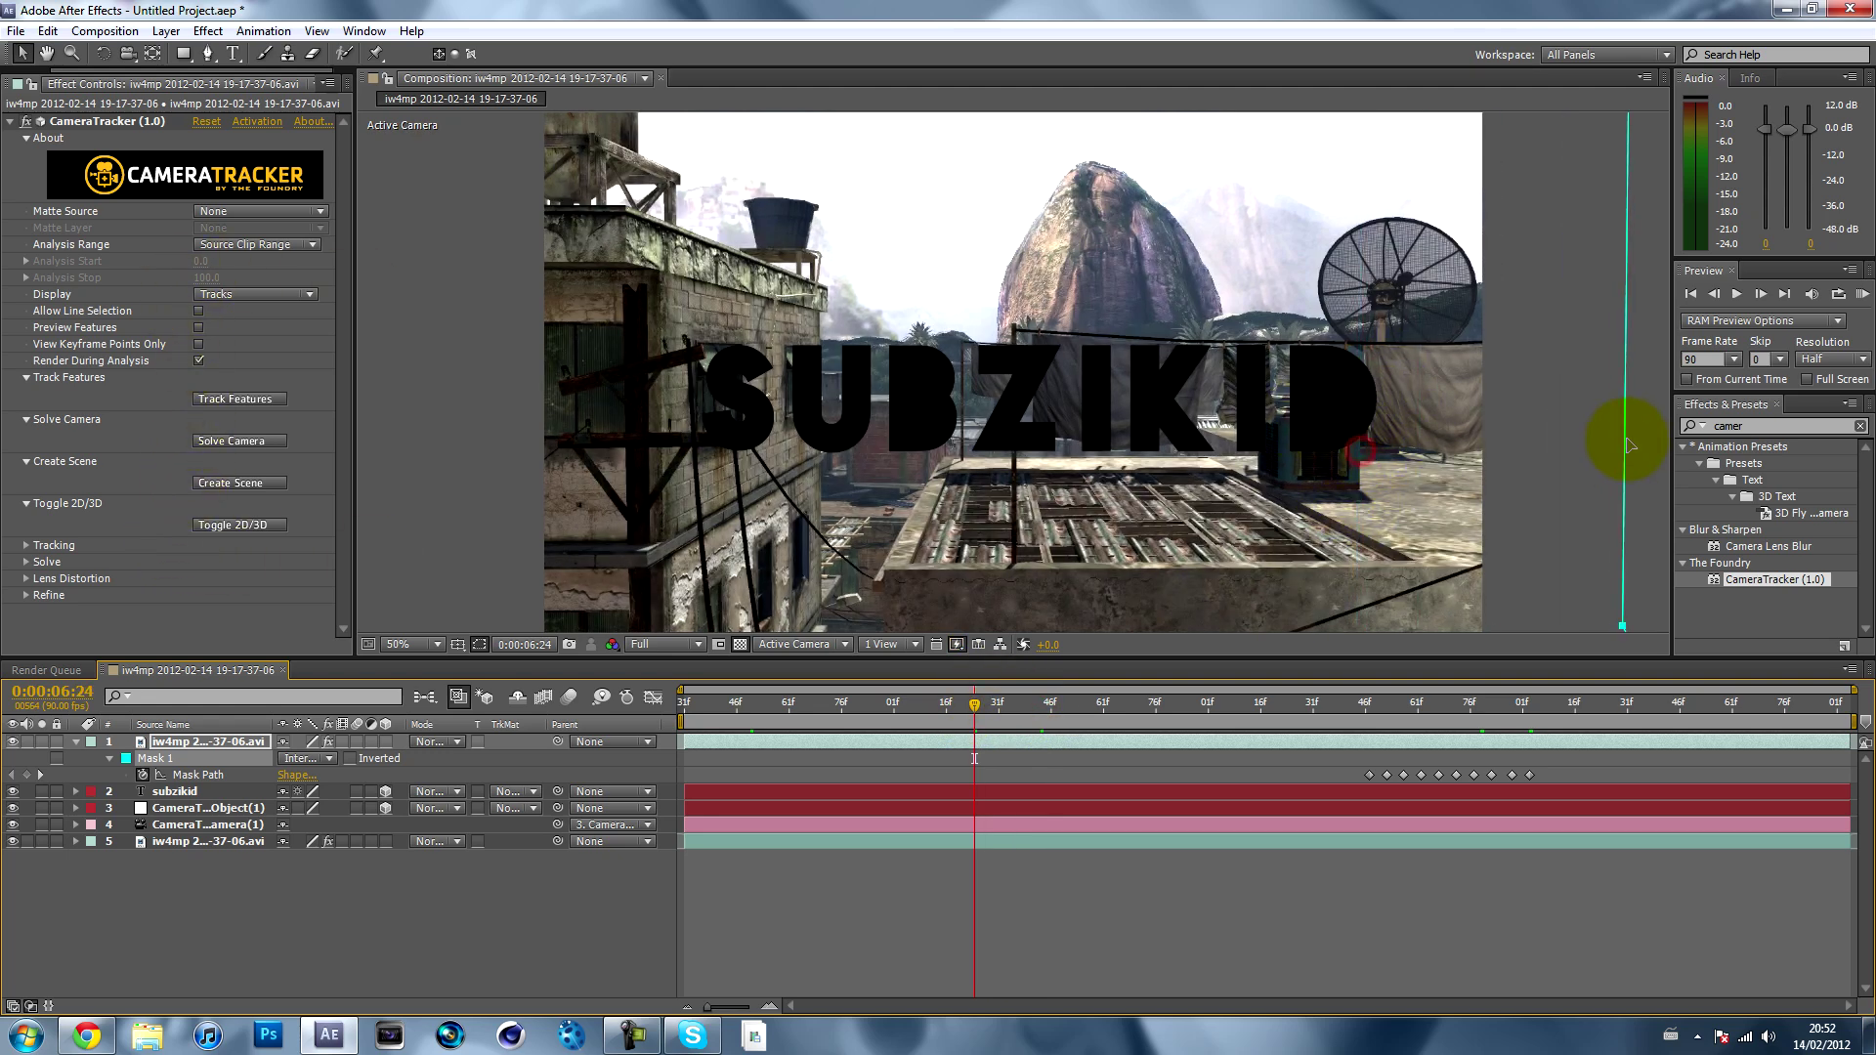
drag(973, 709, 1494, 712)
key(comma)
key(comma)
key(comma)
key(comma)
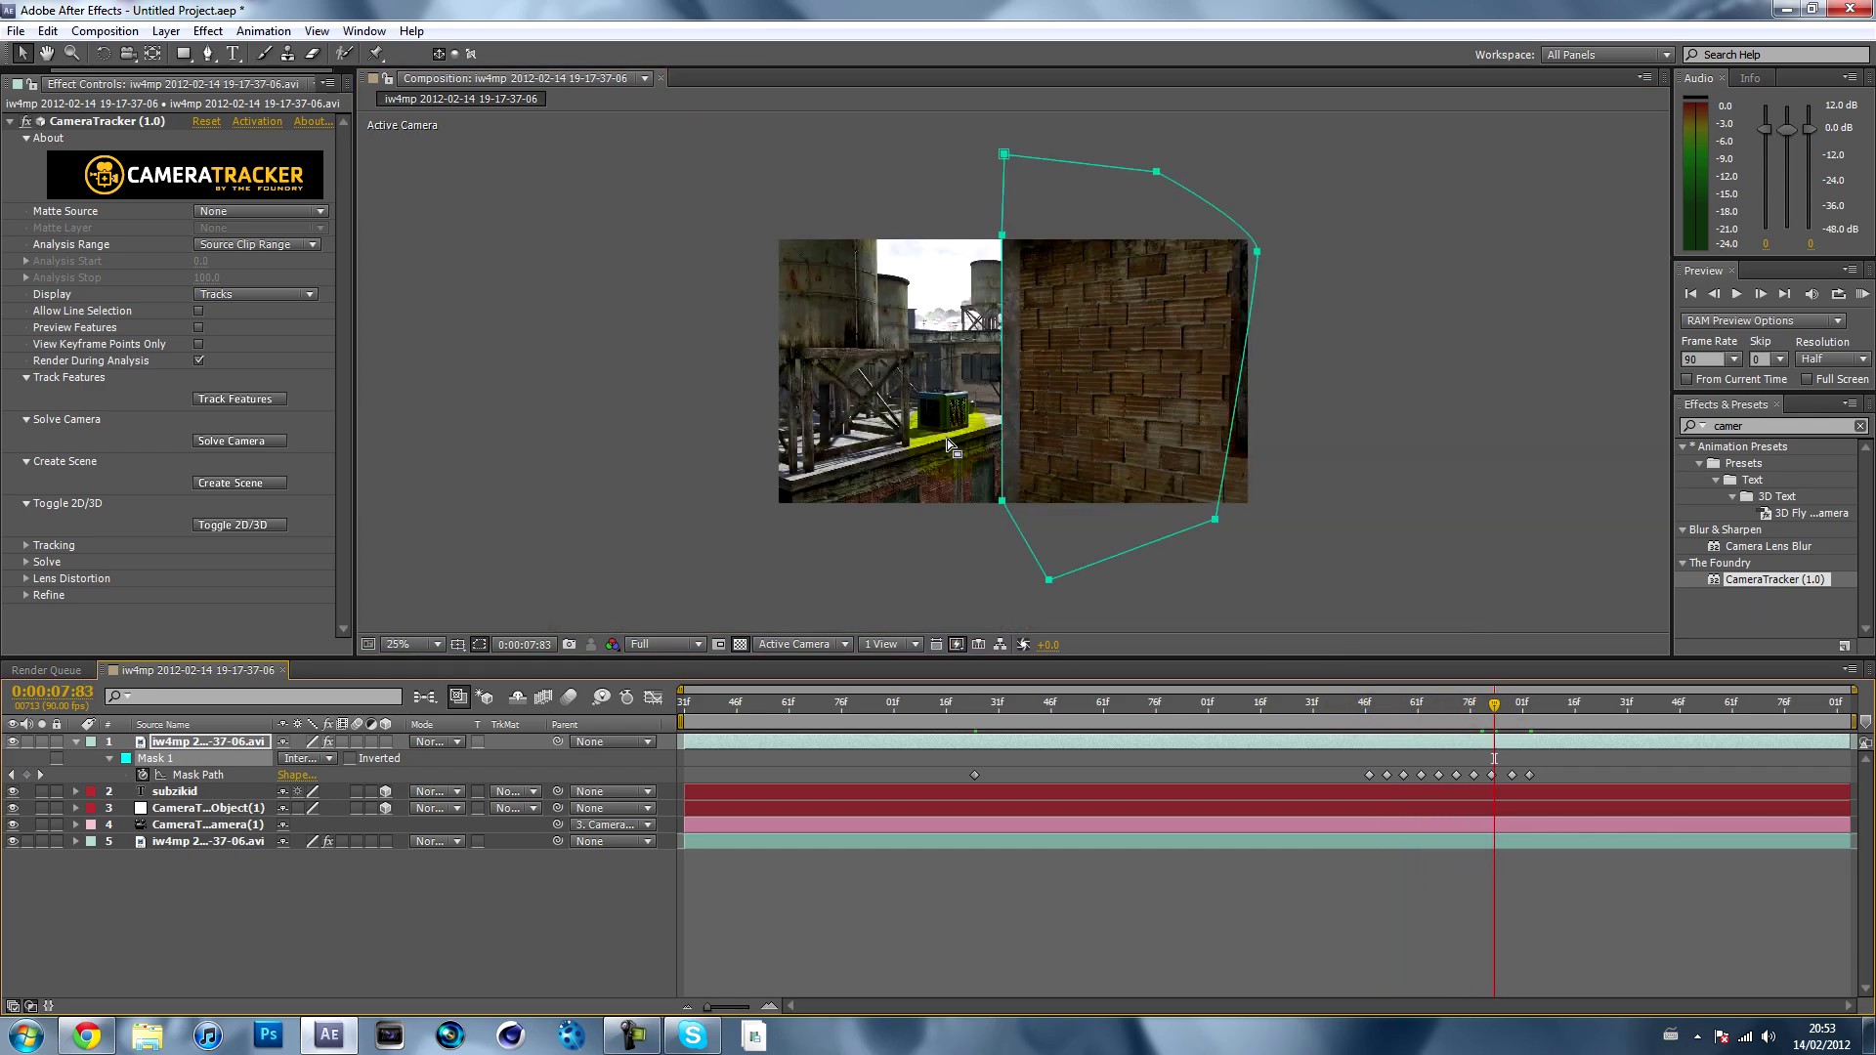
key(period)
drag(883, 708, 1565, 753)
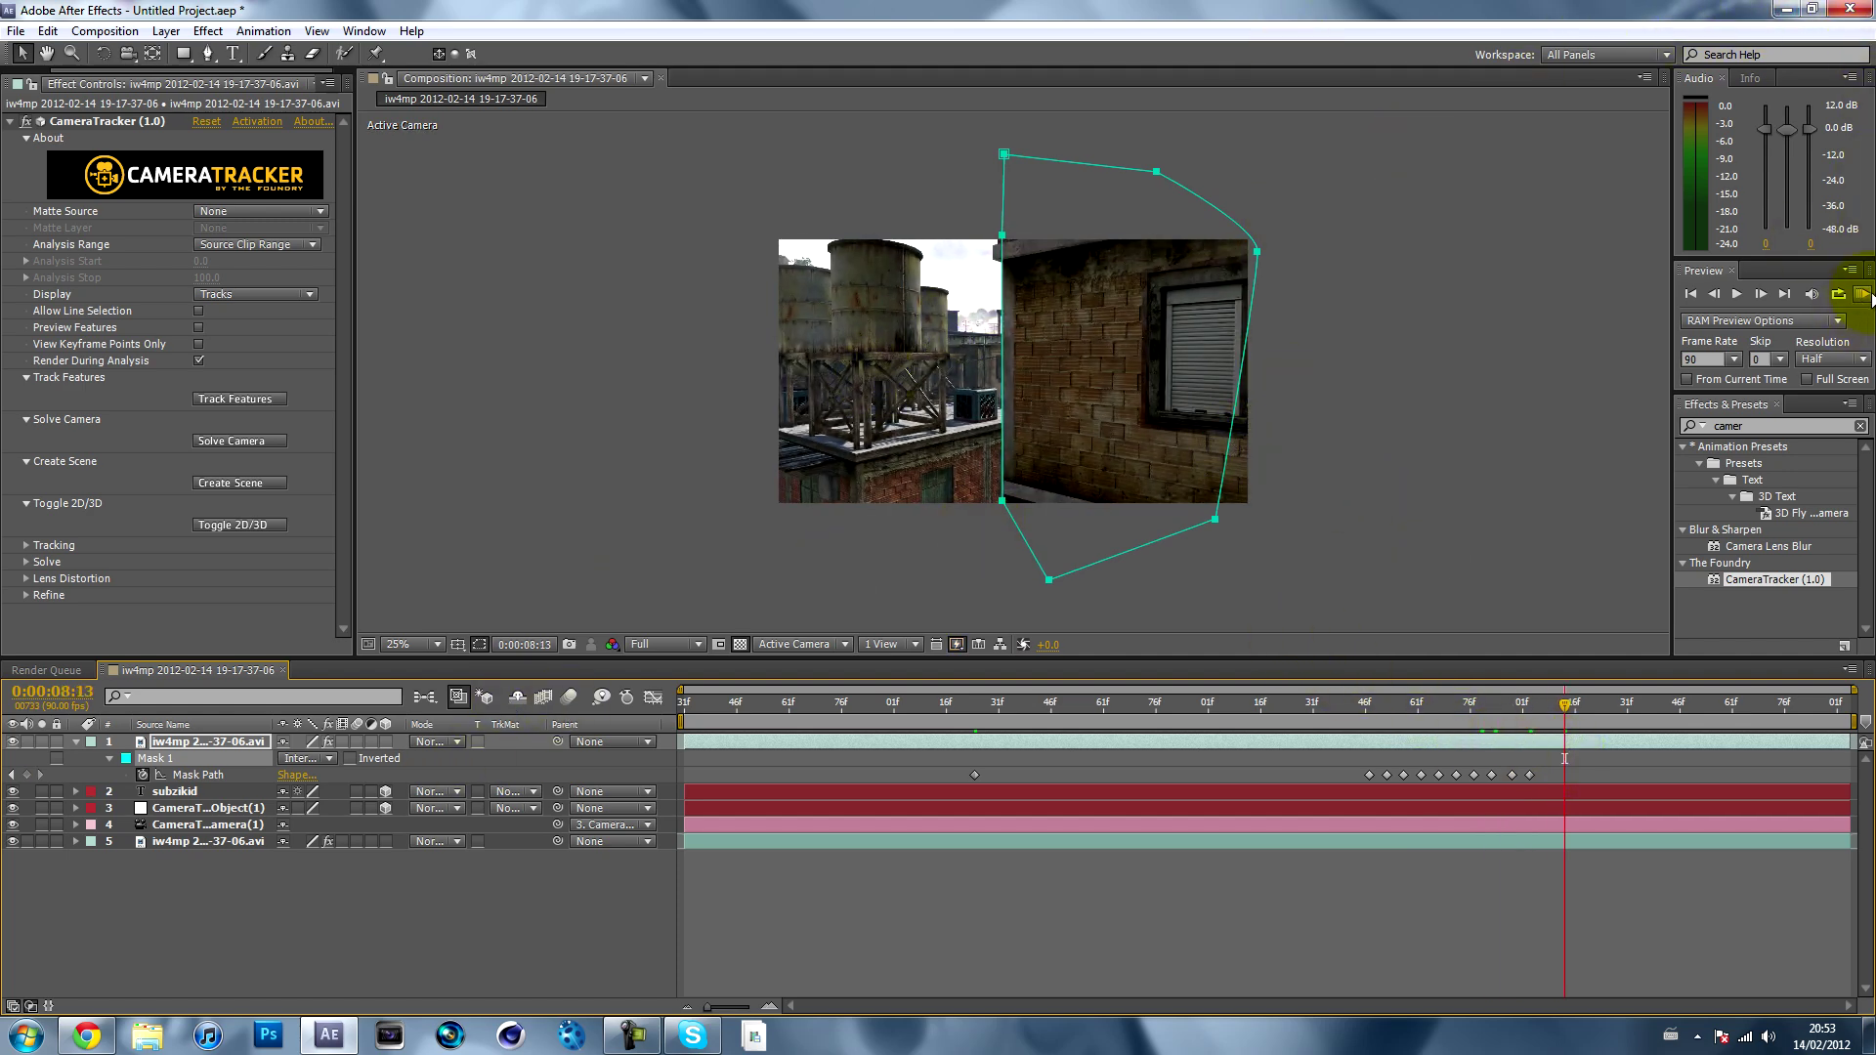
click(1863, 294)
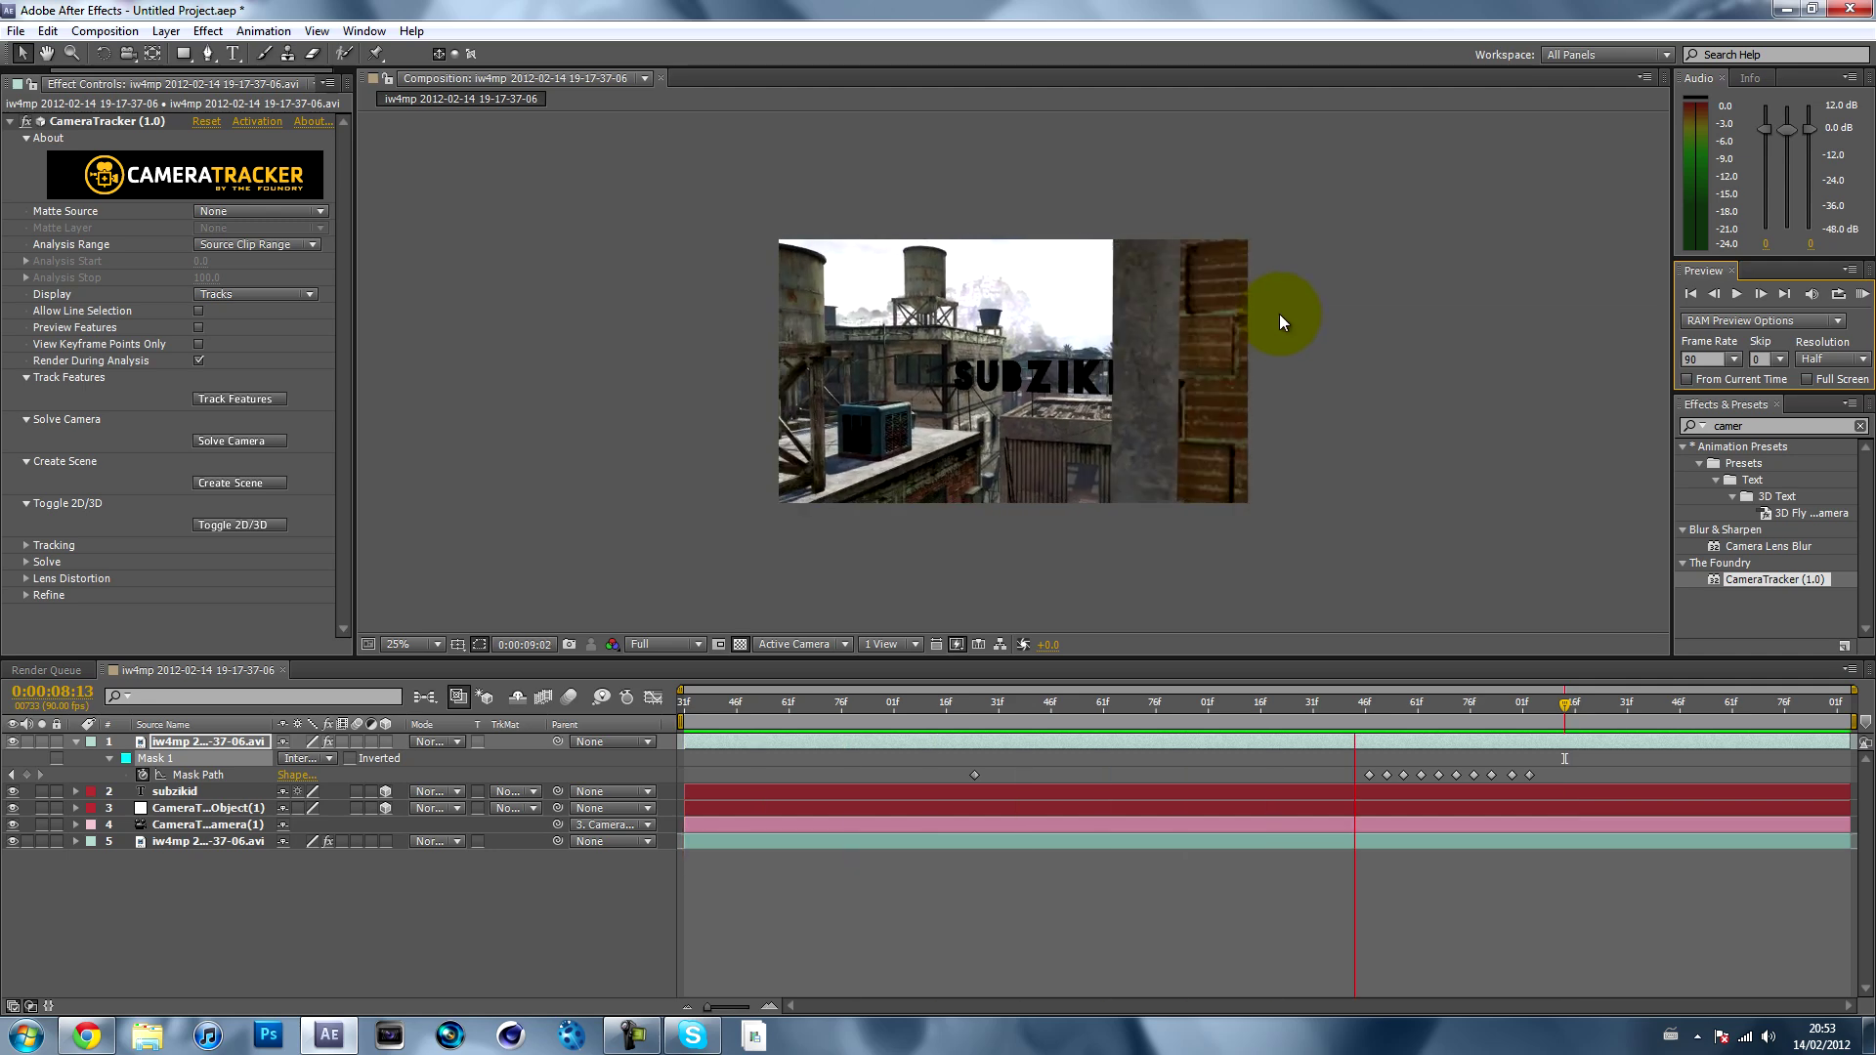
click(1280, 314)
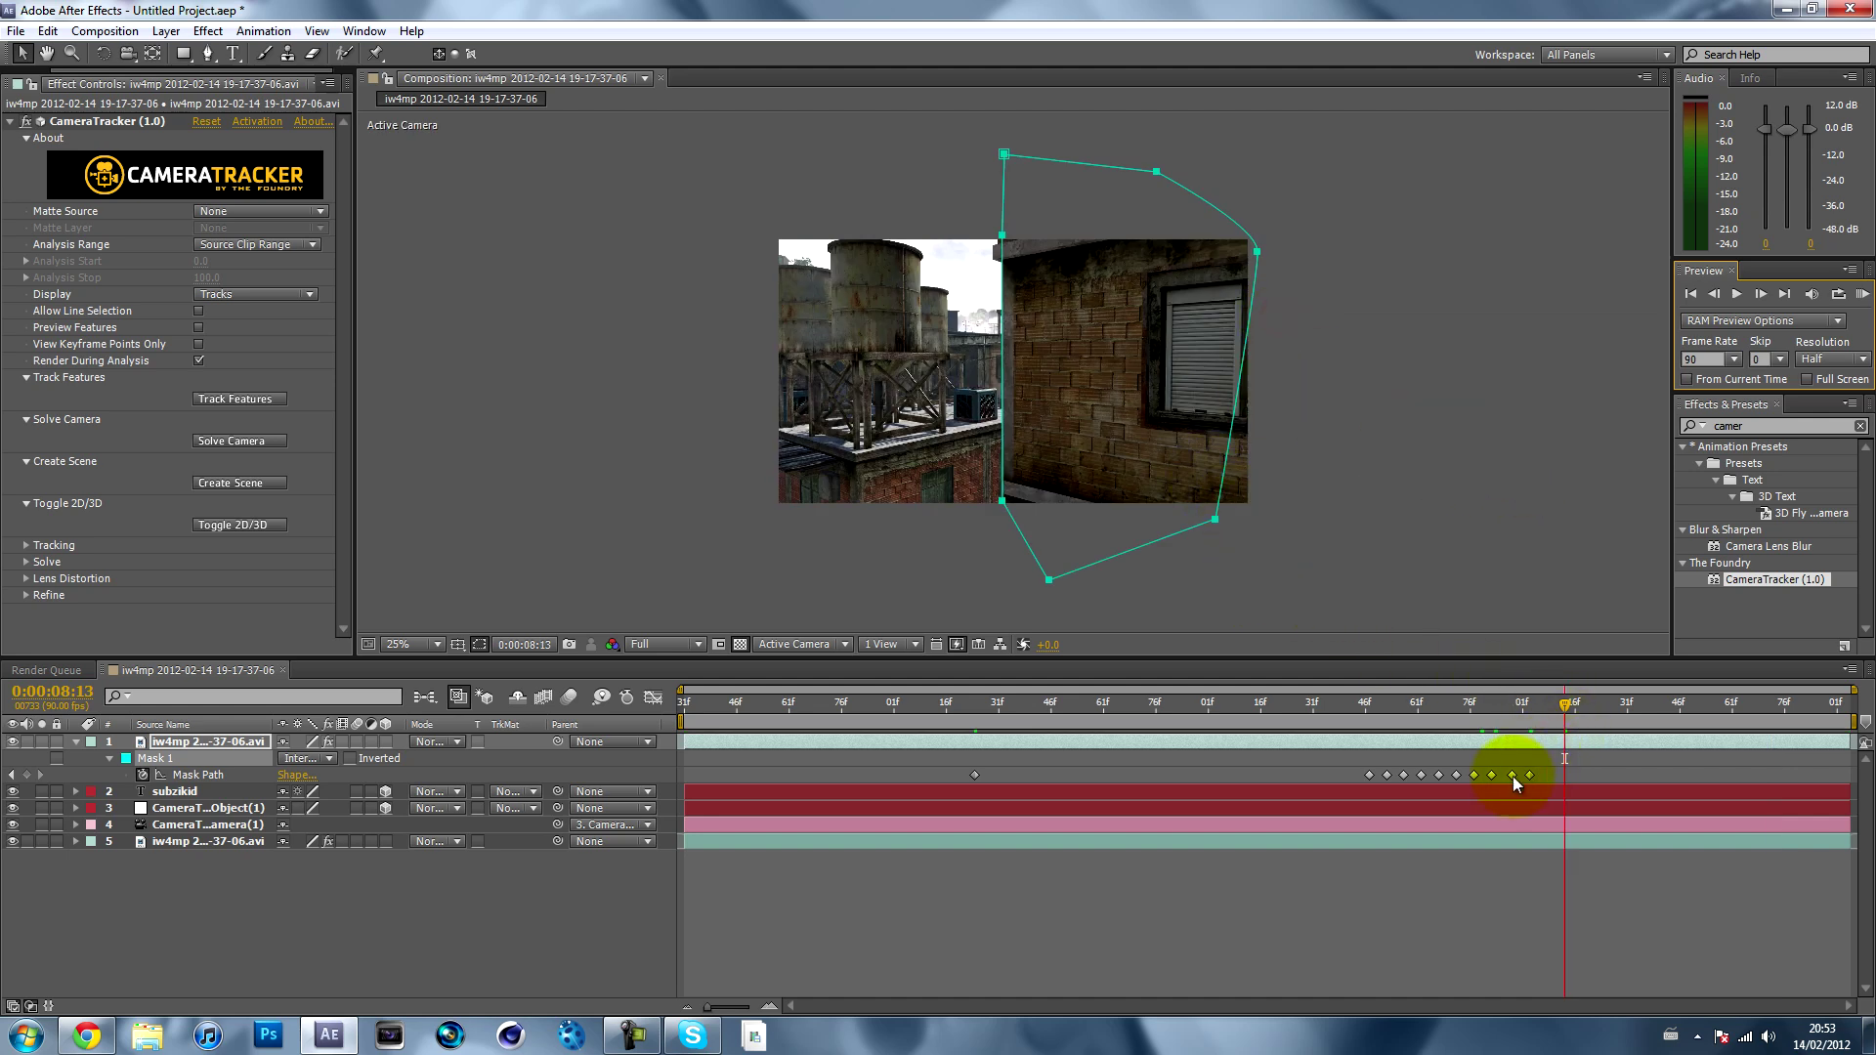
- Apply Easy Ease (F9) to all Mask Path keyframes, scrub back to about 0:00:07:60, and minimize After Effects
drag(1594, 772, 816, 778)
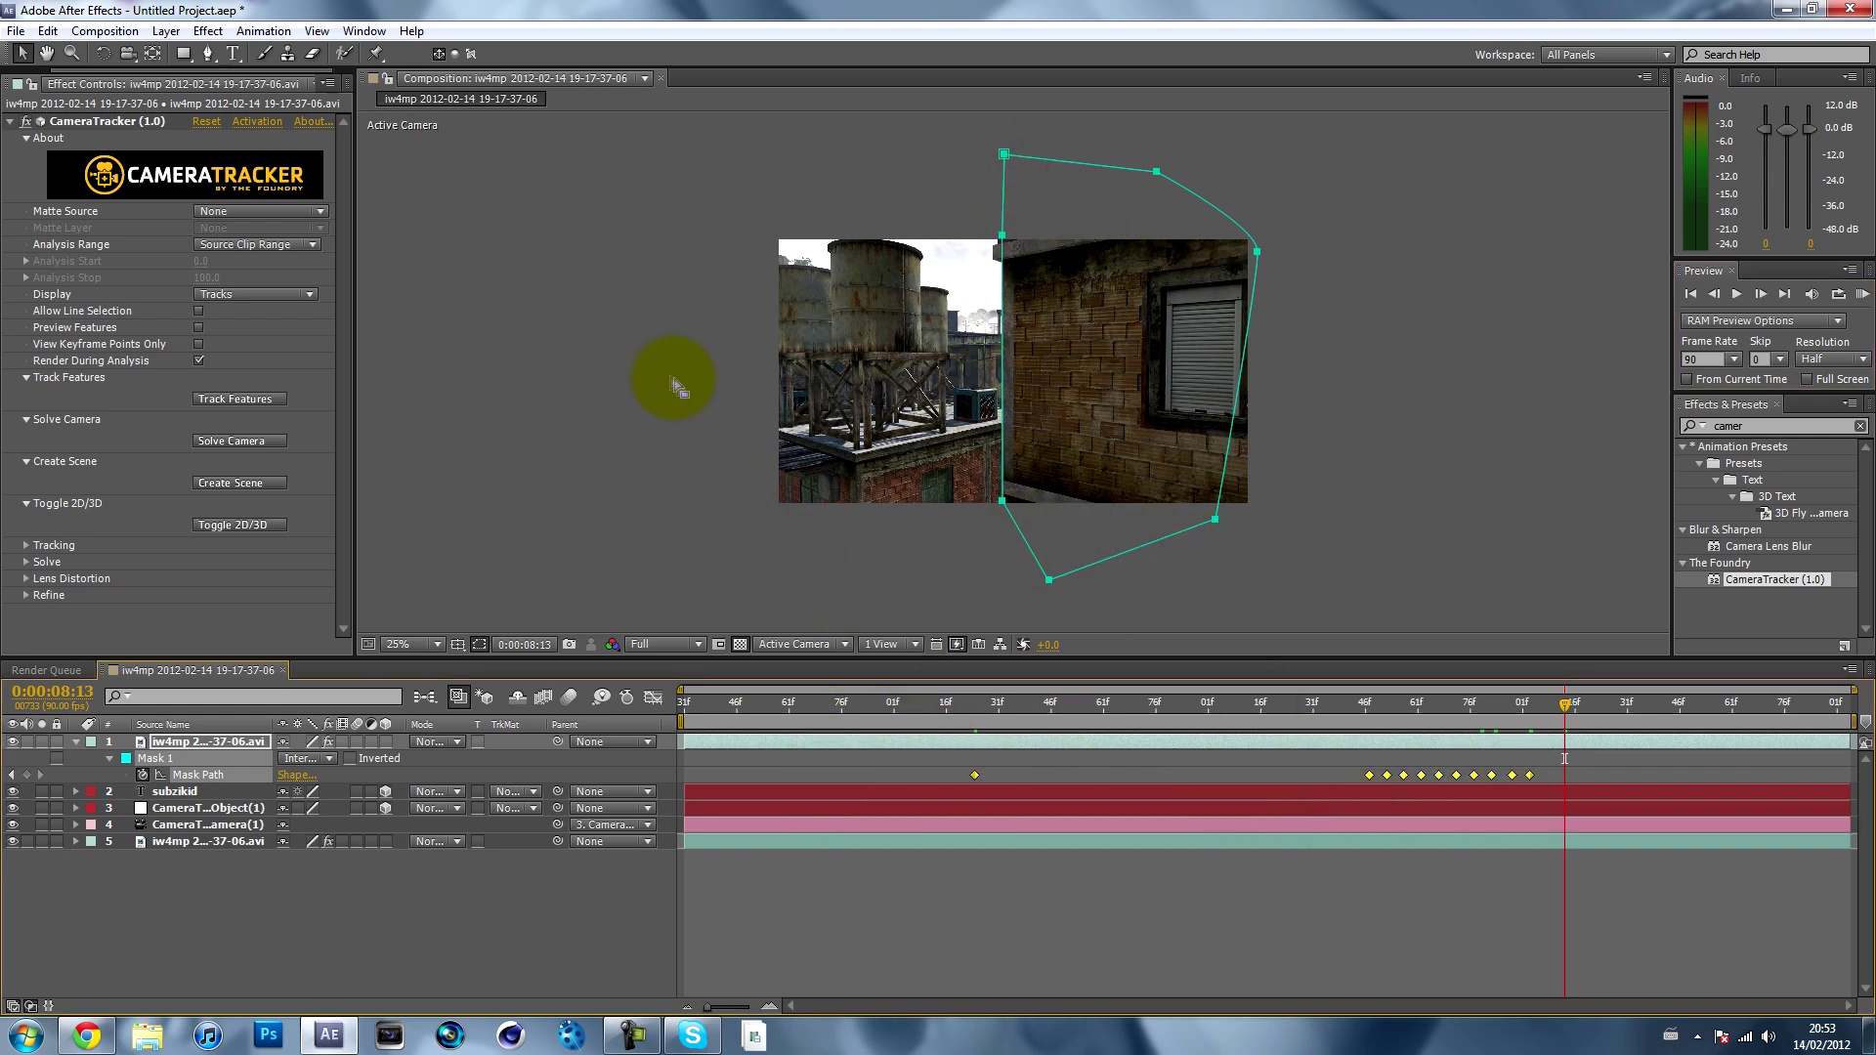
key(F9)
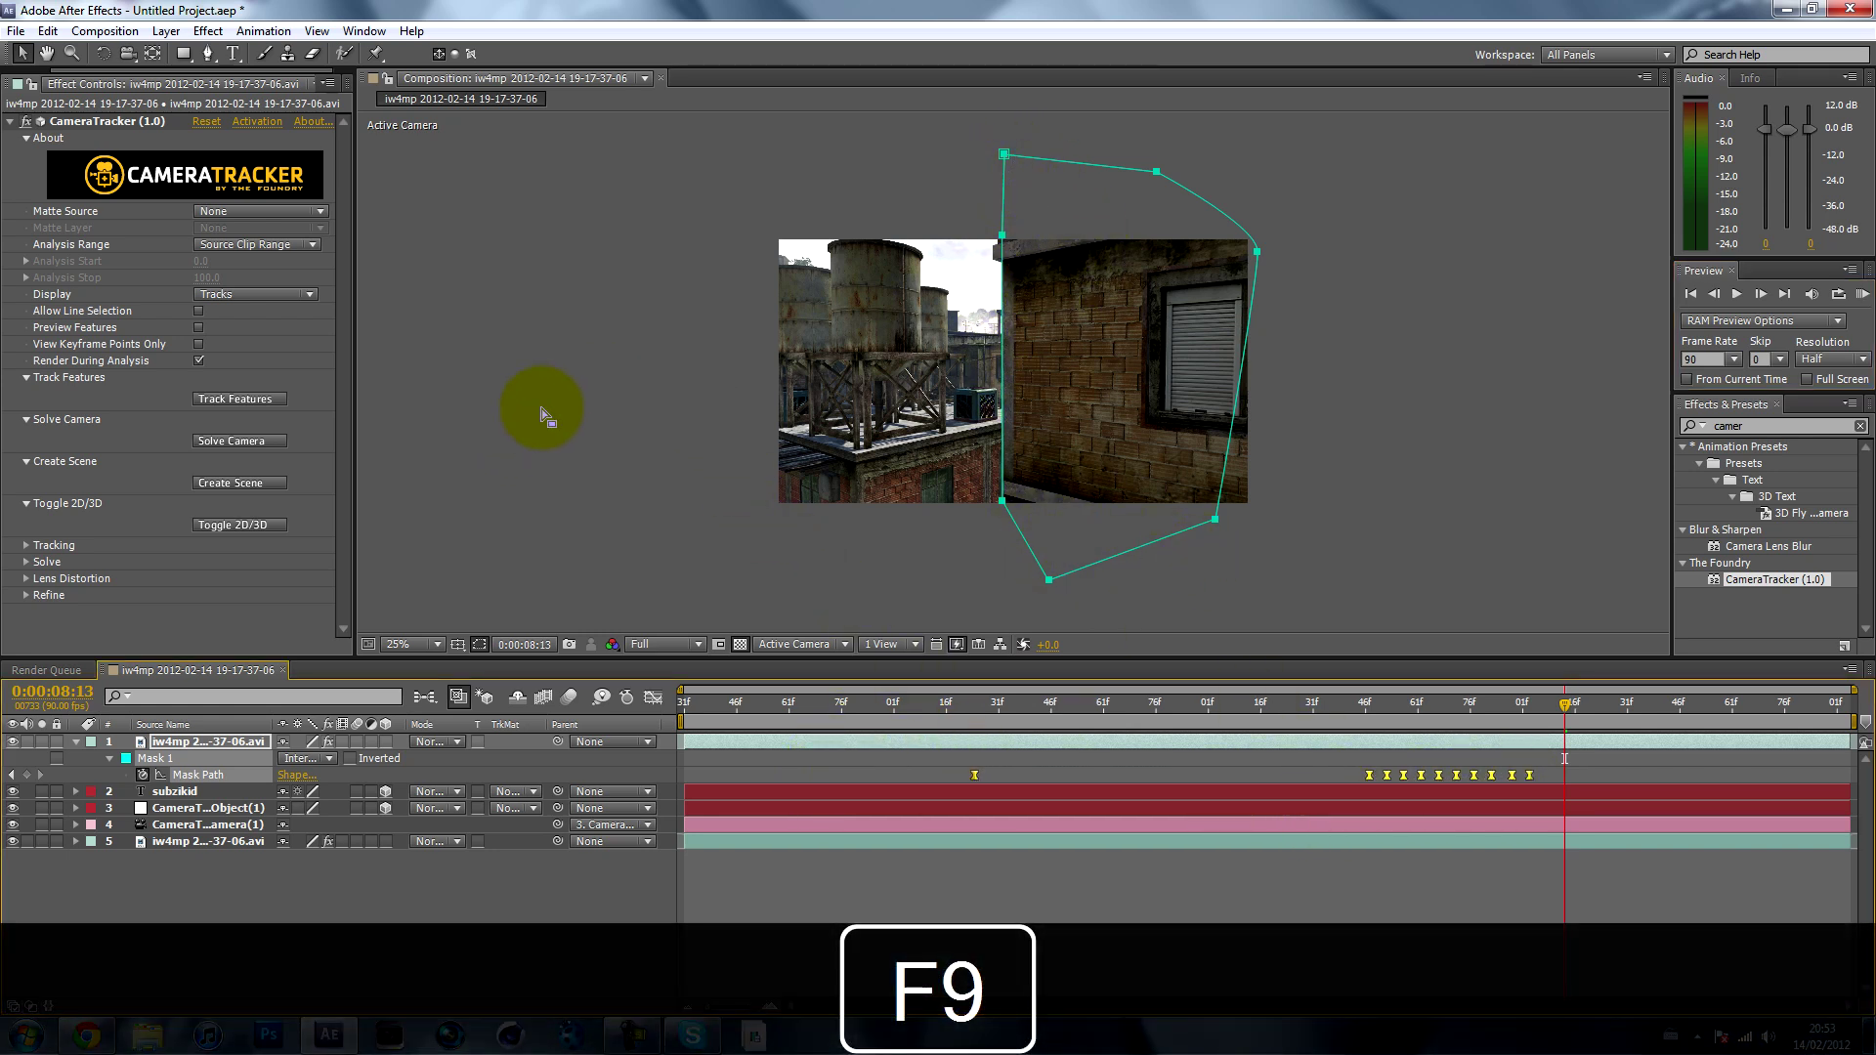
right_click(1368, 779)
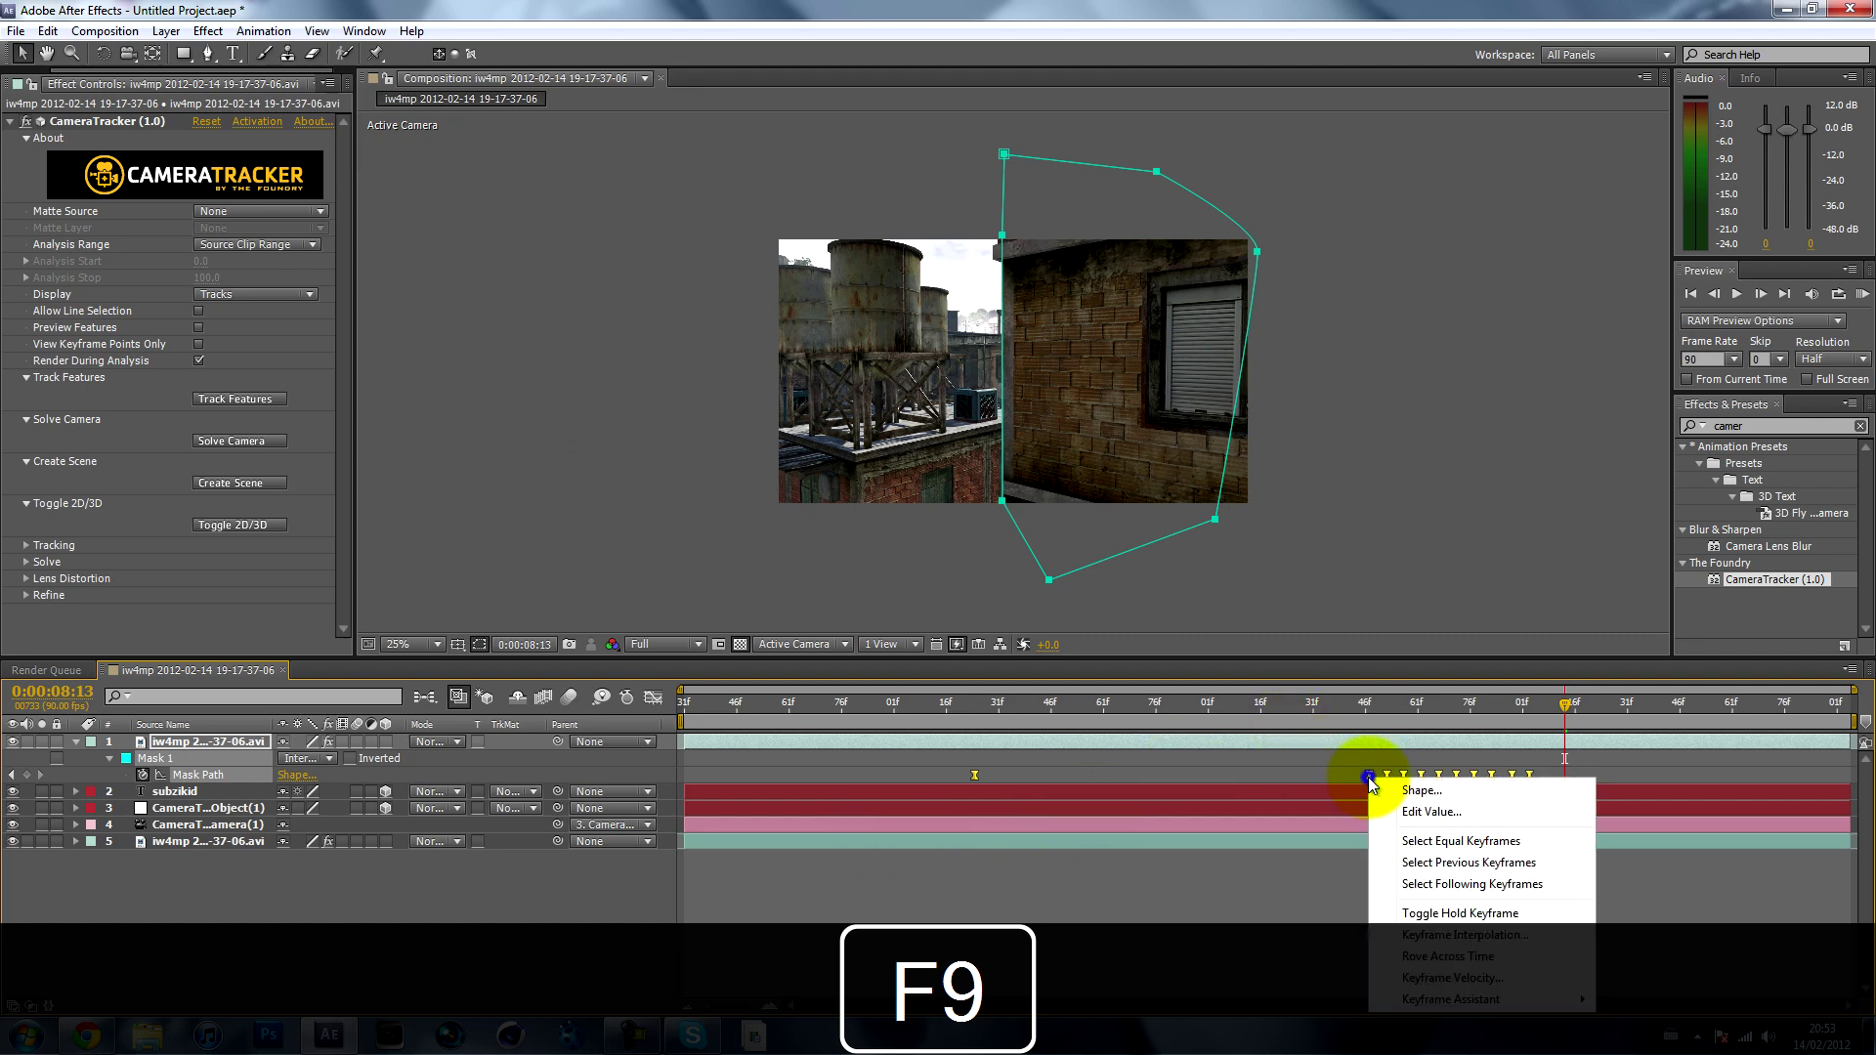
mouse_move(1446, 995)
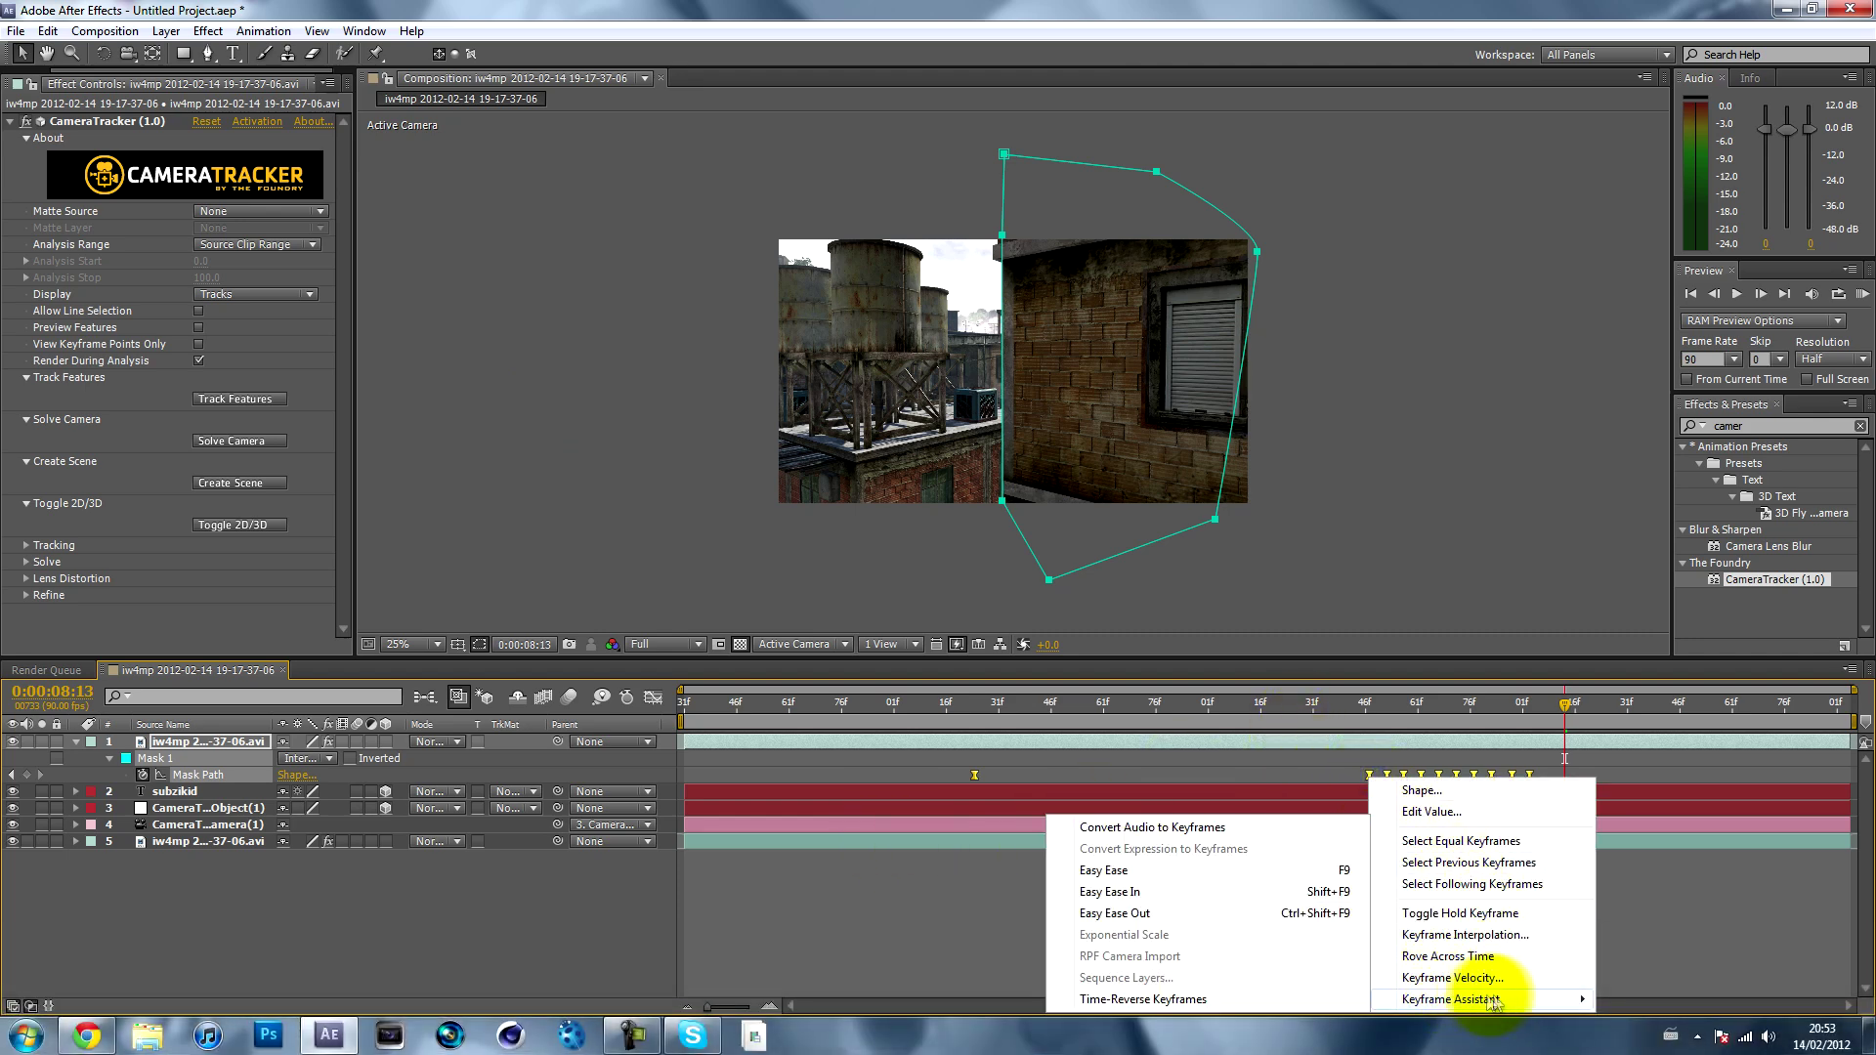
click(1332, 614)
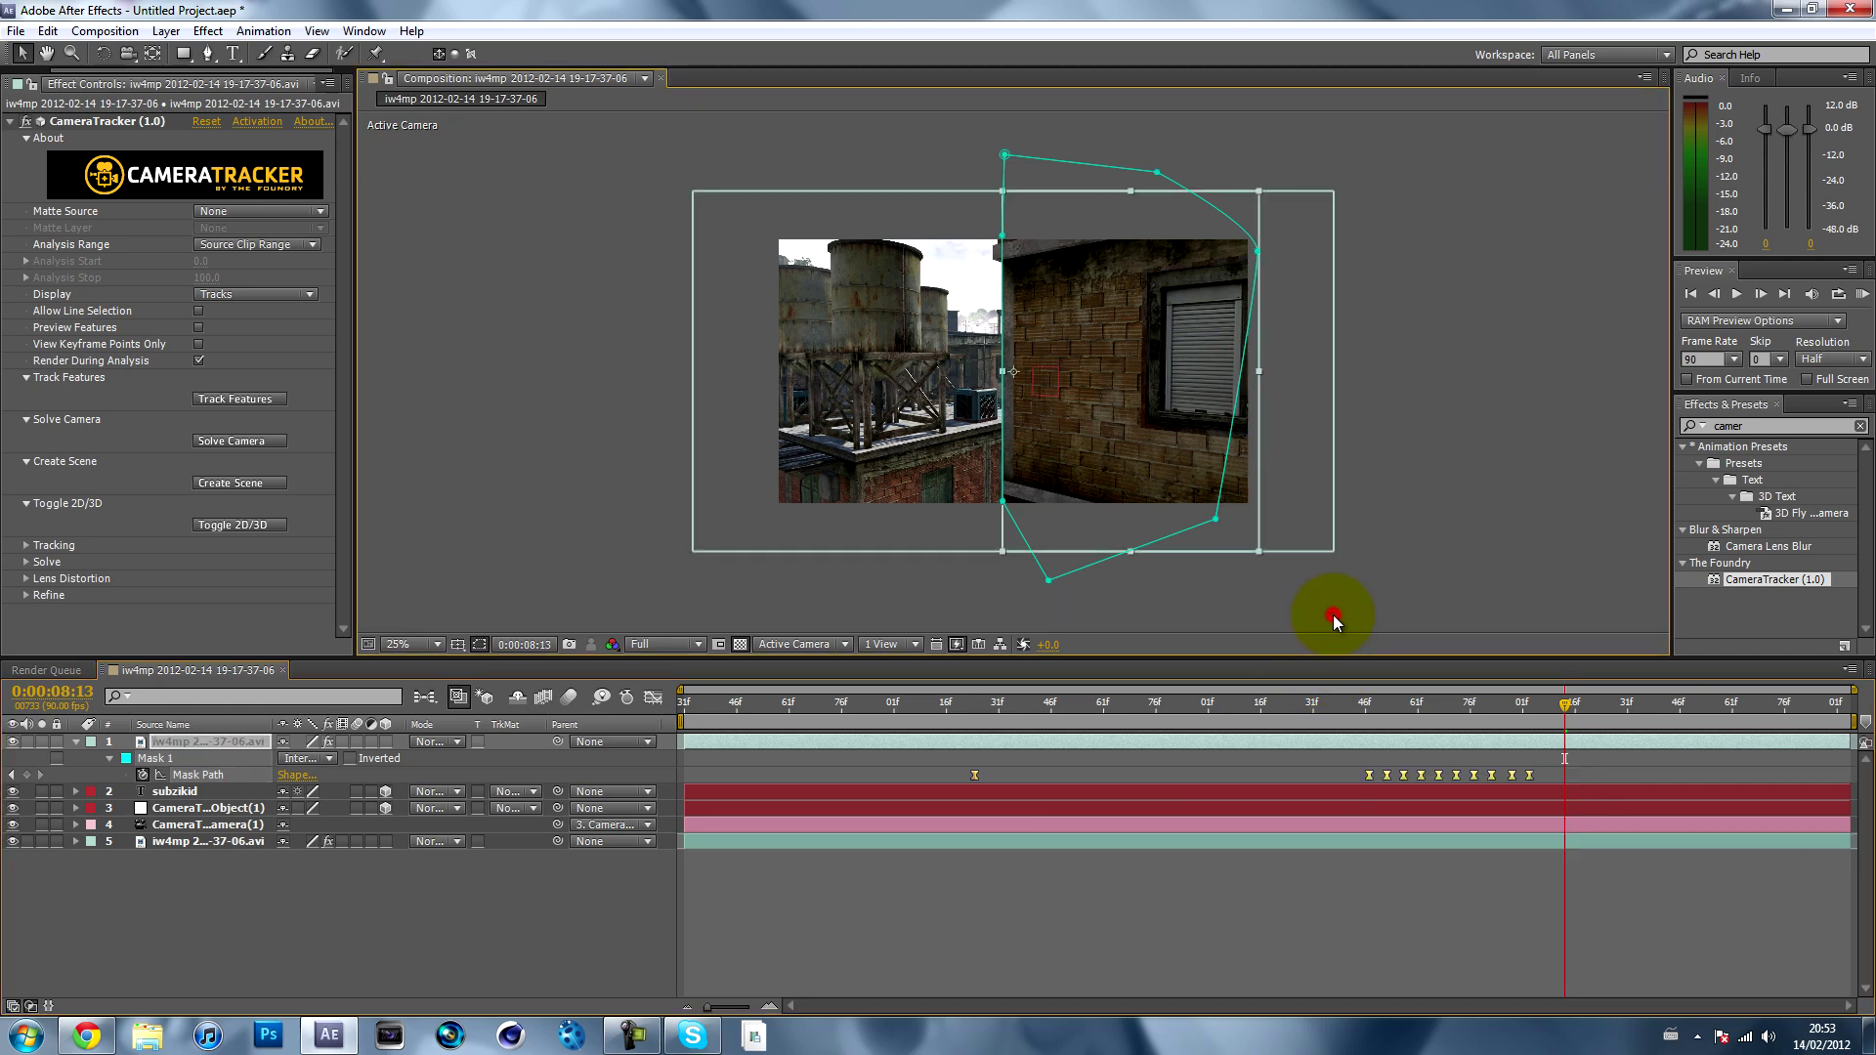
drag(1564, 709, 1401, 735)
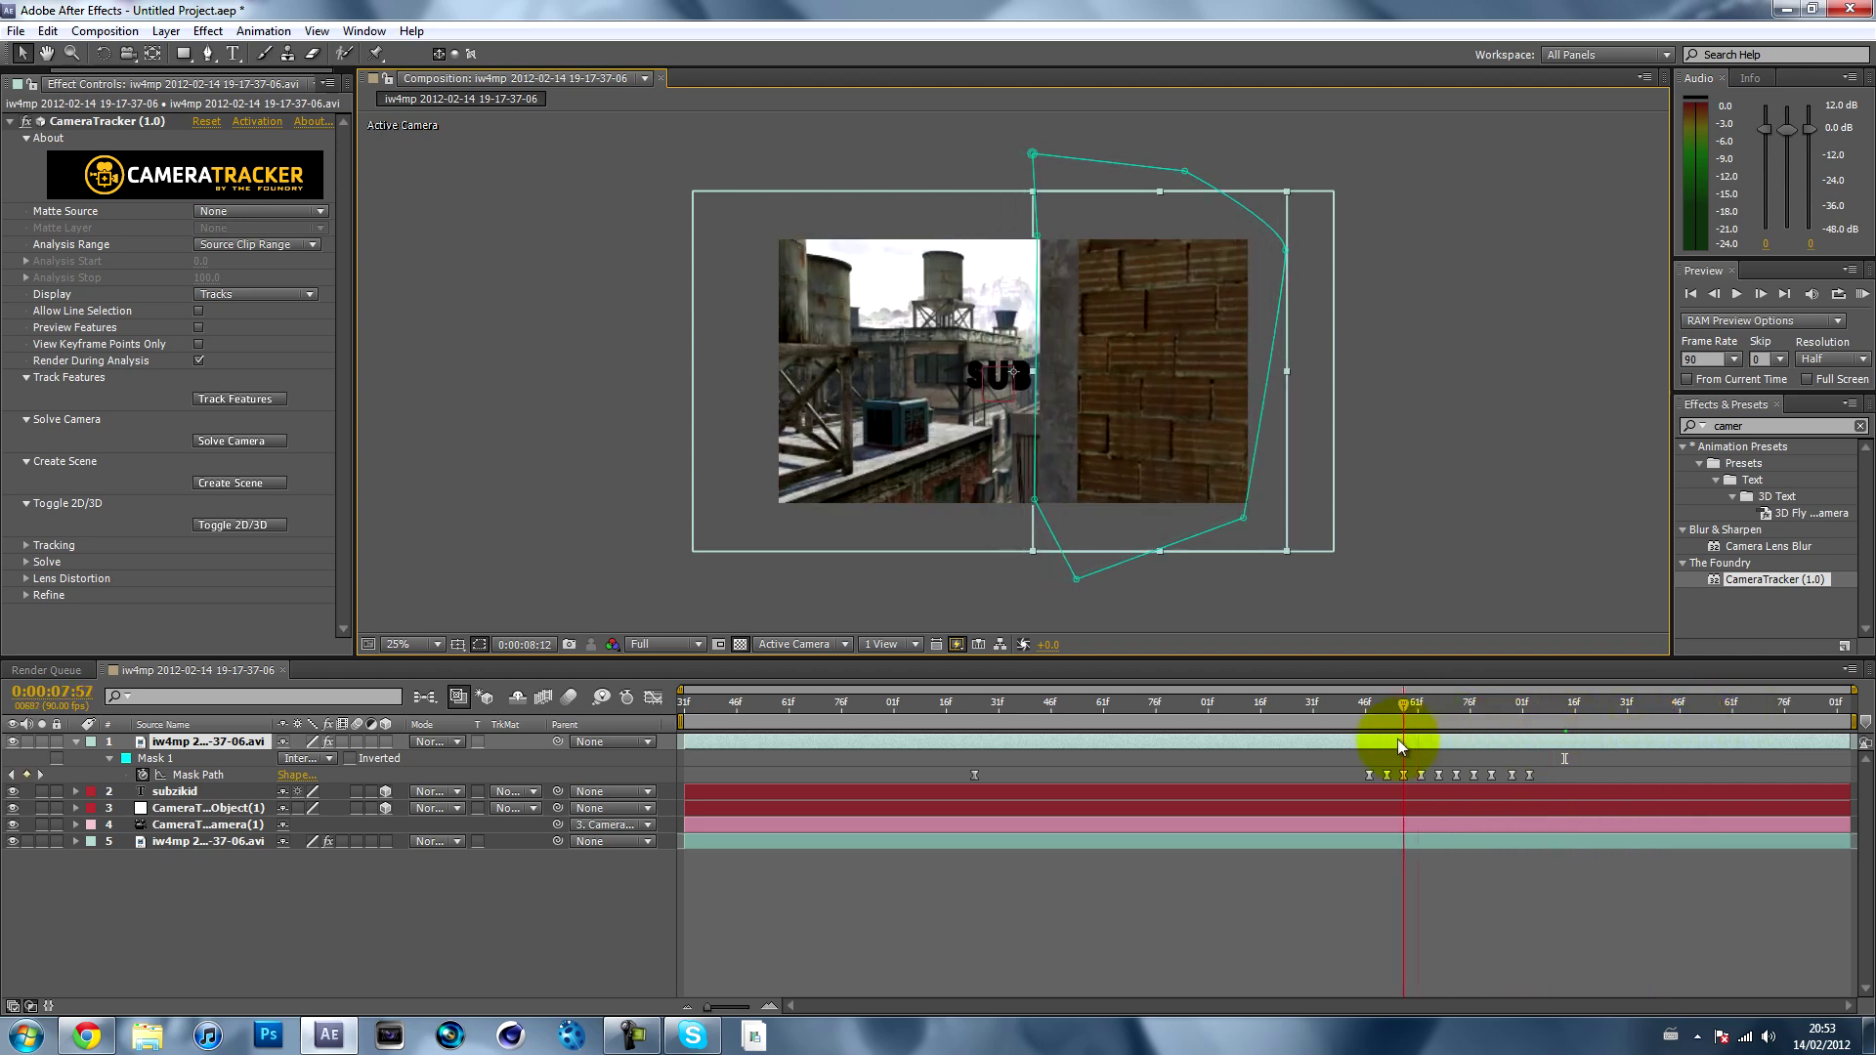
click(1788, 14)
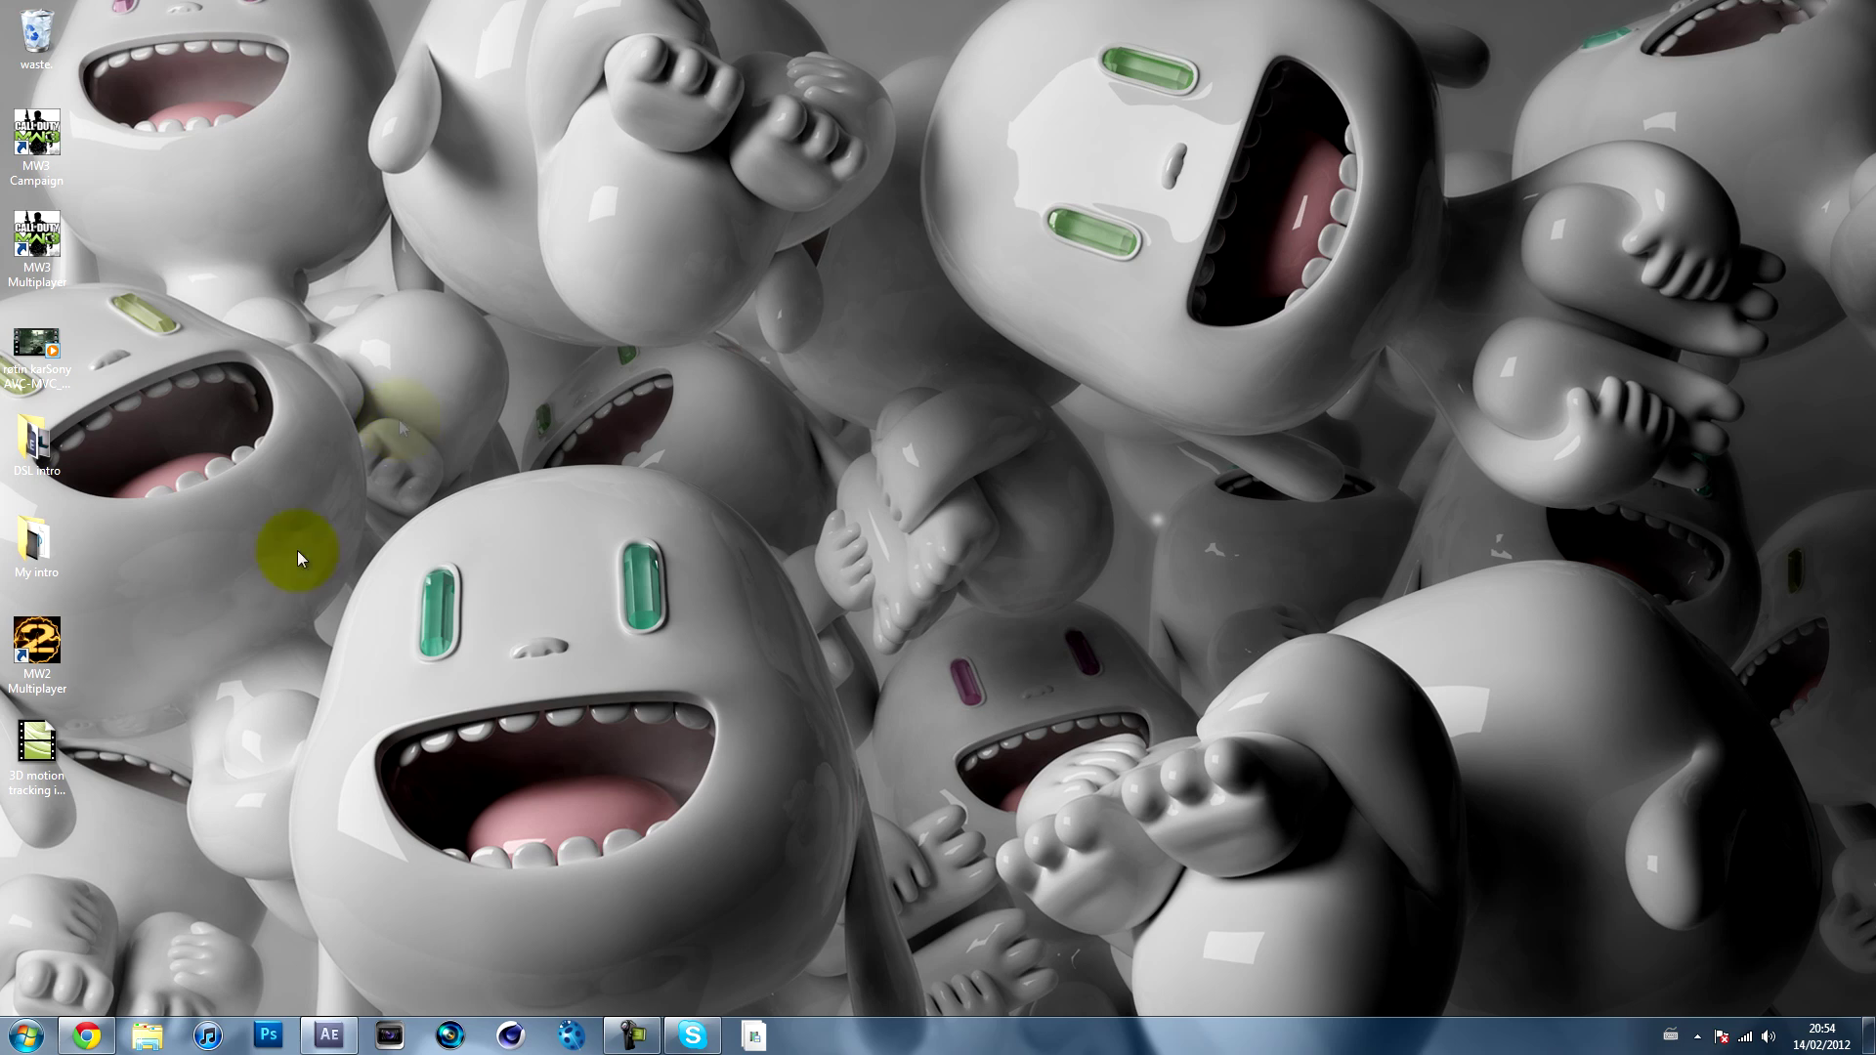
click(25, 748)
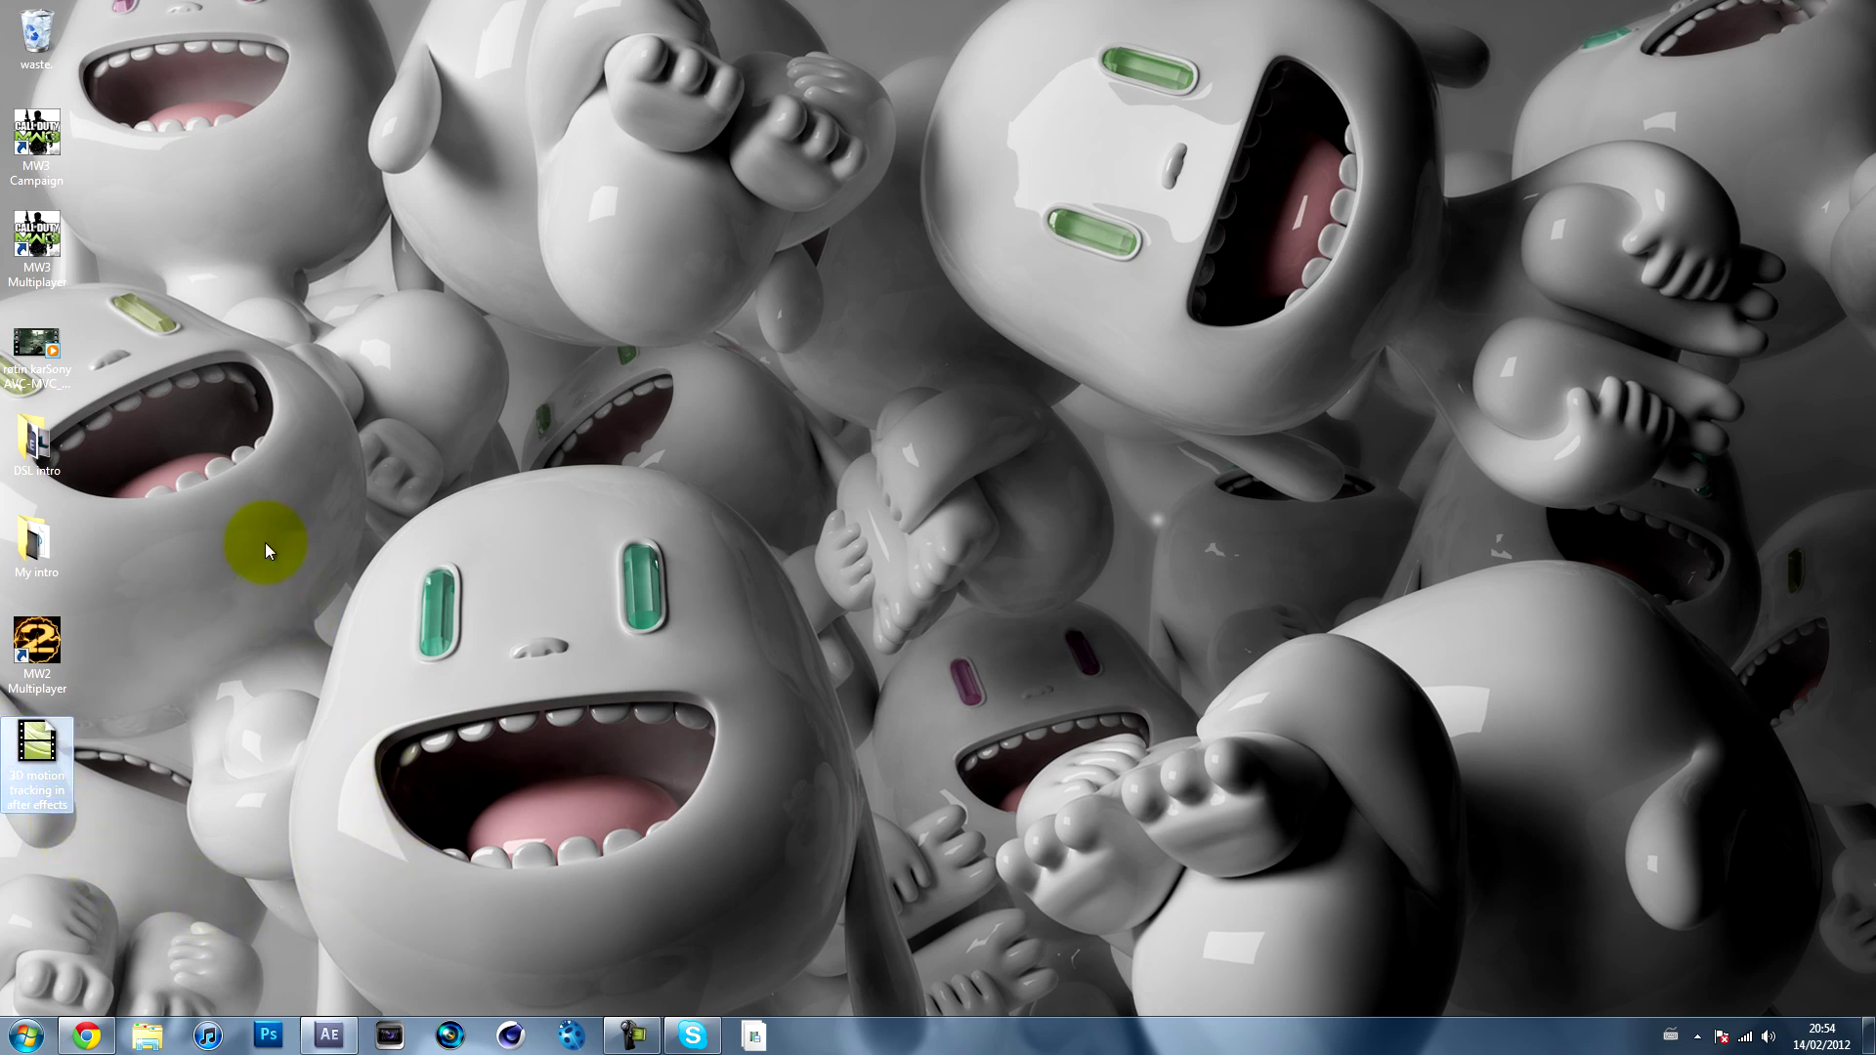